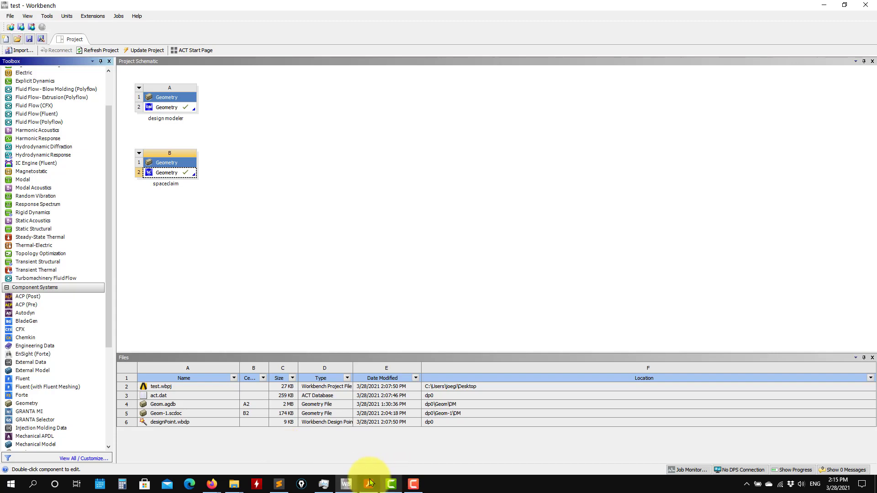
# Step: Switch Workbench to the 'pipe' project with its four sweep-mesh systems
pyautogui.click(347, 481)
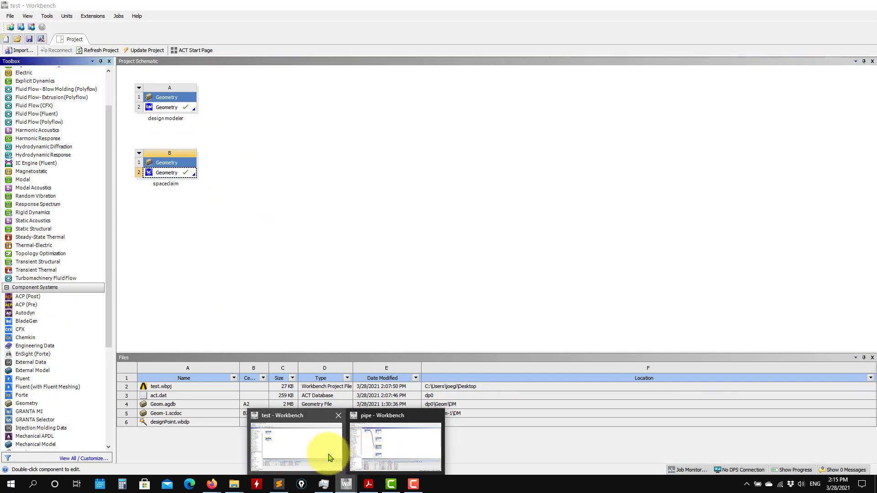
pyautogui.click(323, 453)
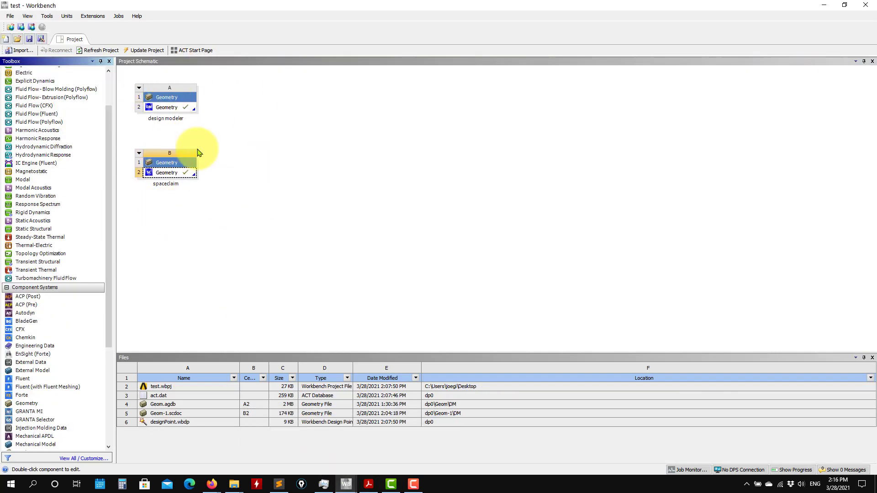
pyautogui.click(346, 482)
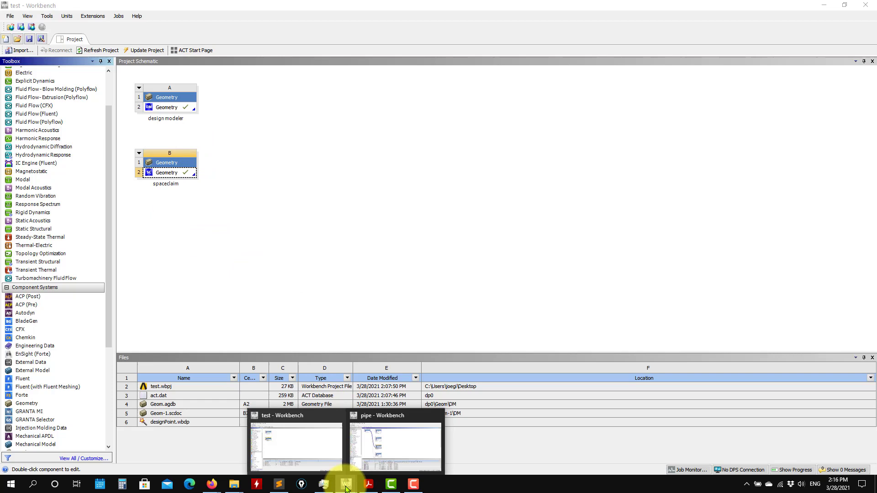
pyautogui.click(377, 434)
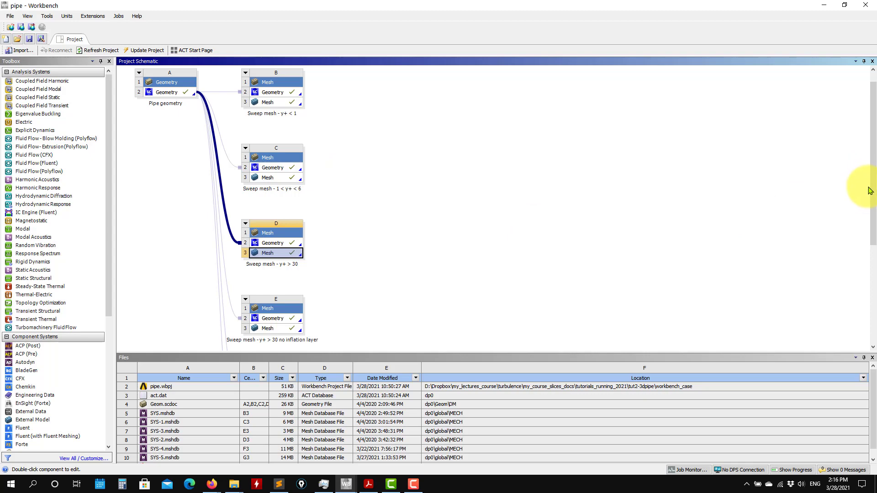
# Step: Close the 'pipe' project without saving, returning to the 'test' project
pyautogui.moveTo(873, 215)
pyautogui.mouseDown()
pyautogui.moveTo(867, 333)
pyautogui.moveTo(875, 146)
pyautogui.mouseUp()
pyautogui.click(866, 5)
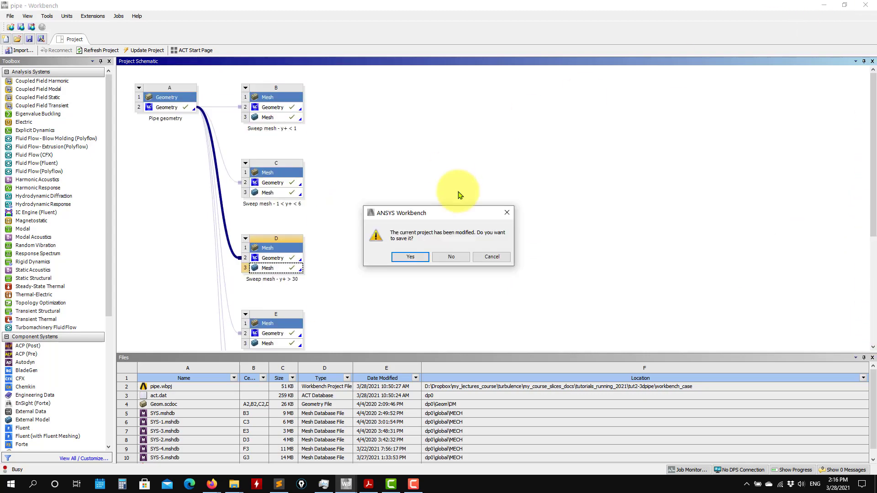
pyautogui.click(446, 256)
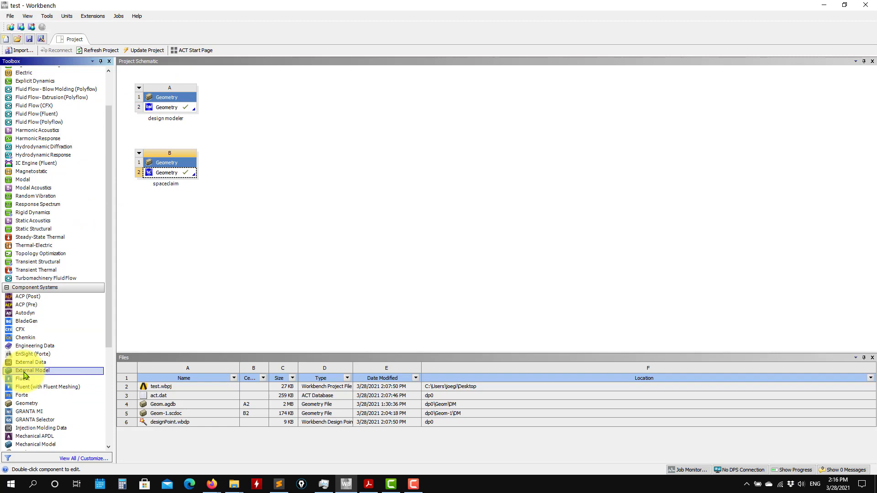
# Step: Add a Mesh system sharing the design modeler geometry and save the project
pyautogui.scroll(-2, 23, 392)
pyautogui.scroll(-2, 22, 392)
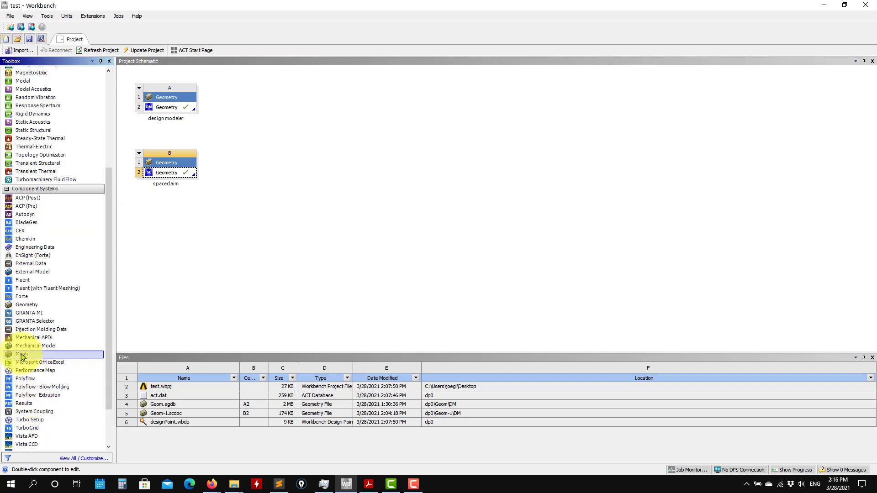
pyautogui.moveTo(22, 354)
pyautogui.mouseDown()
pyautogui.moveTo(281, 162)
pyautogui.moveTo(160, 108)
pyautogui.mouseUp()
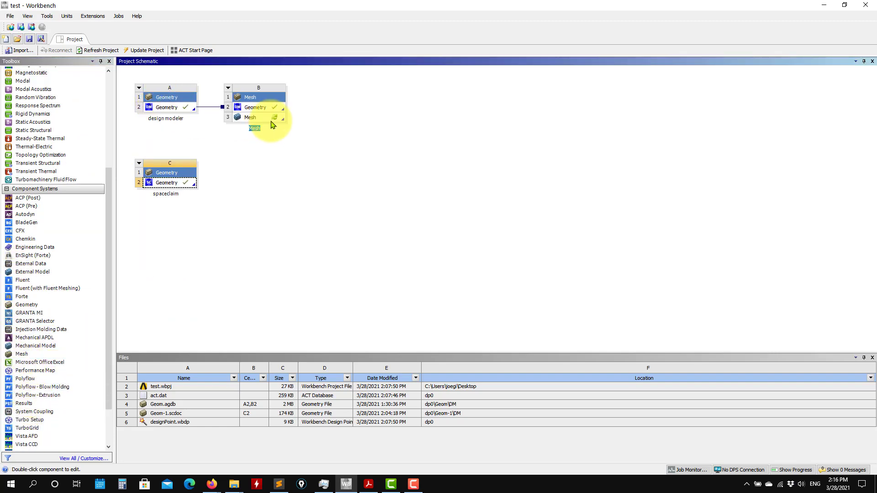
pyautogui.click(29, 39)
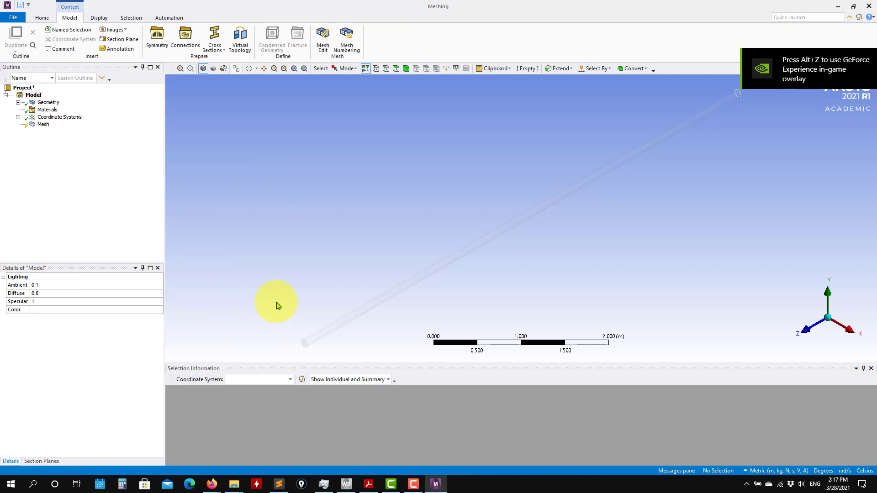
# Step: Mesh the pipe with CFD physics preference and a 0.05 m global element size
pyautogui.moveTo(324, 280)
pyautogui.mouseDown(button='middle')
pyautogui.moveTo(448, 264)
pyautogui.moveTo(452, 271)
pyautogui.mouseUp(button='middle')
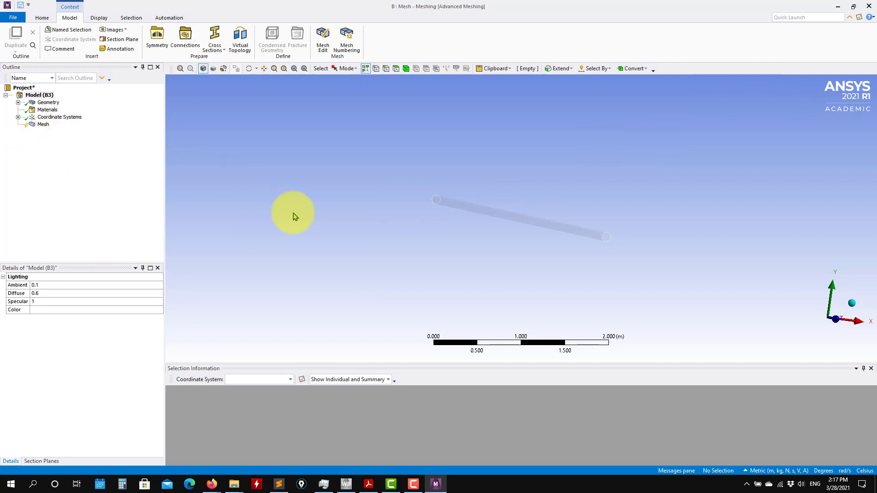
pyautogui.click(43, 124)
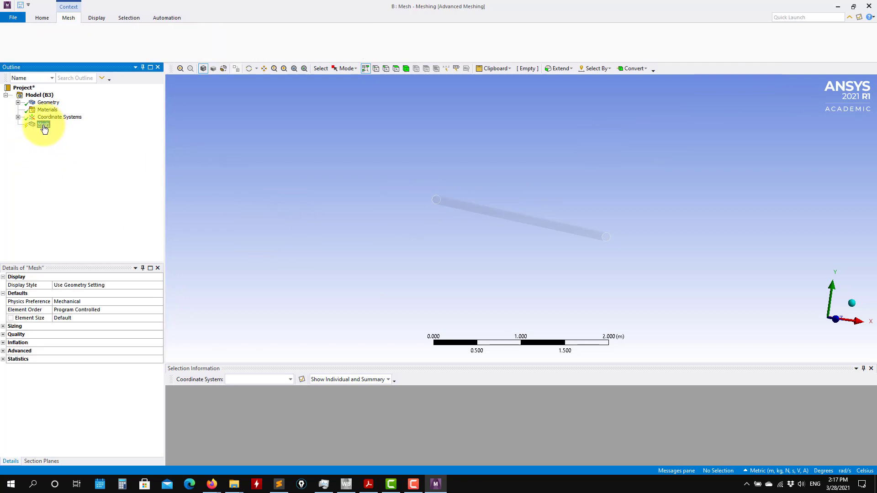
pyautogui.click(158, 302)
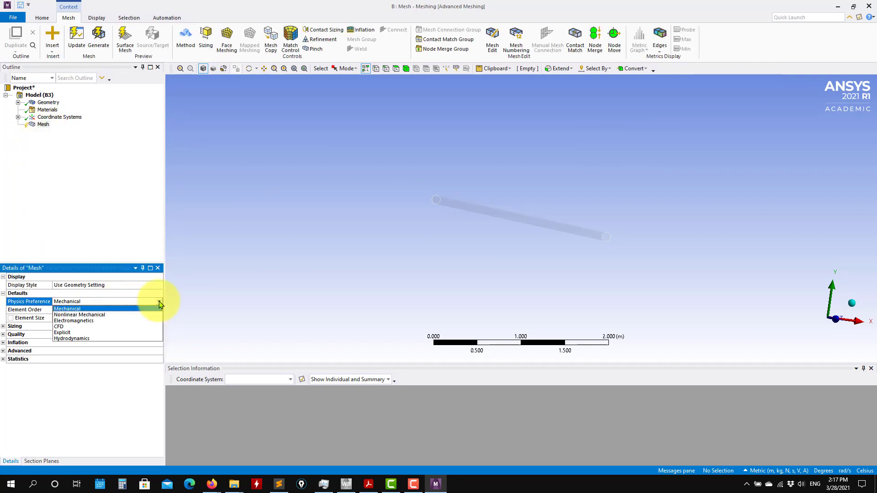
pyautogui.click(64, 326)
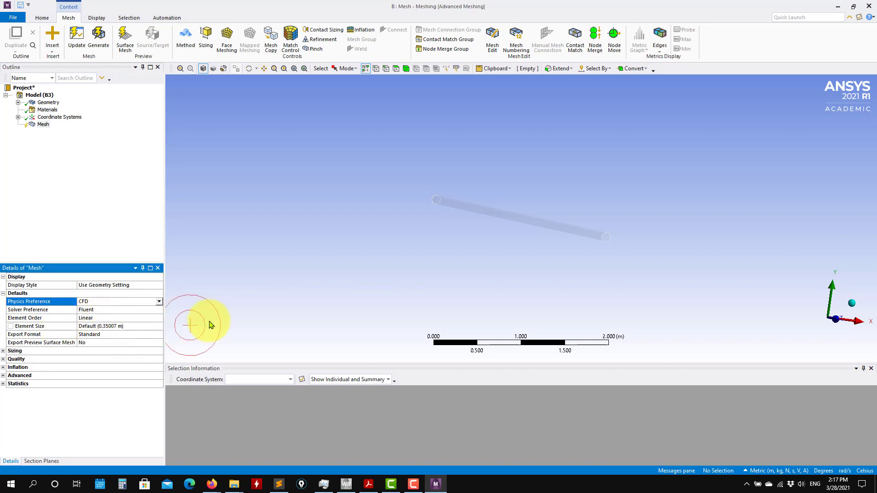
pyautogui.moveTo(451, 224); pyautogui.dragTo(513, 219, button='middle')
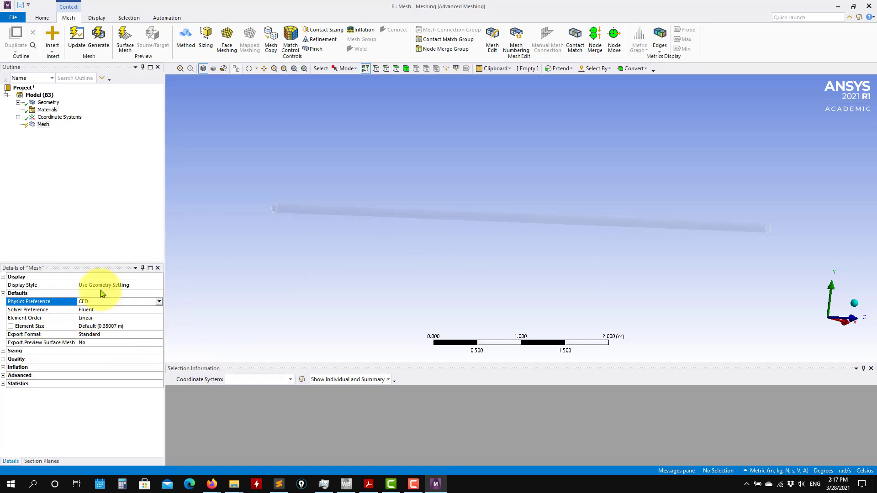
pyautogui.click(127, 327)
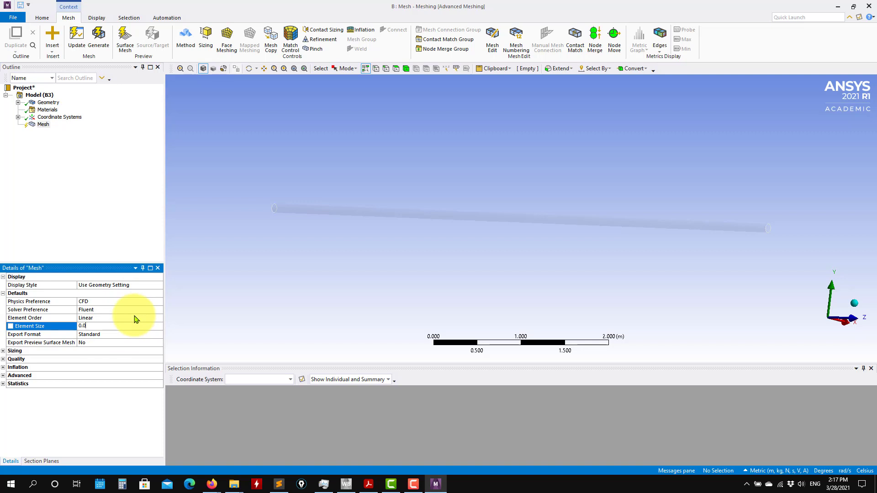
pyautogui.write('5')
pyautogui.press('Return')
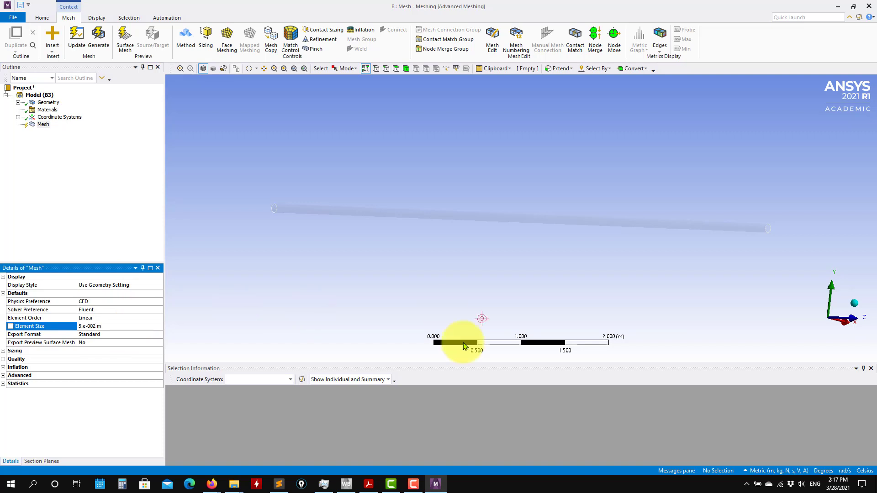
pyautogui.moveTo(353, 261); pyautogui.dragTo(338, 247, button='middle')
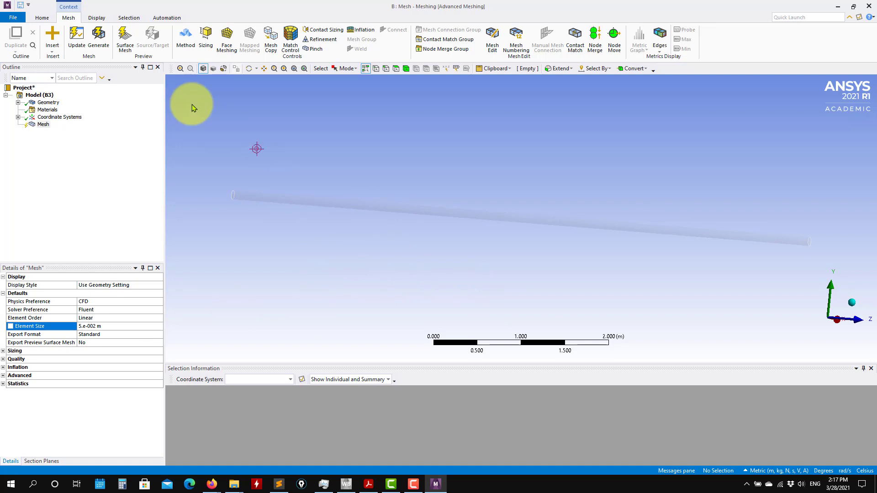
pyautogui.click(95, 38)
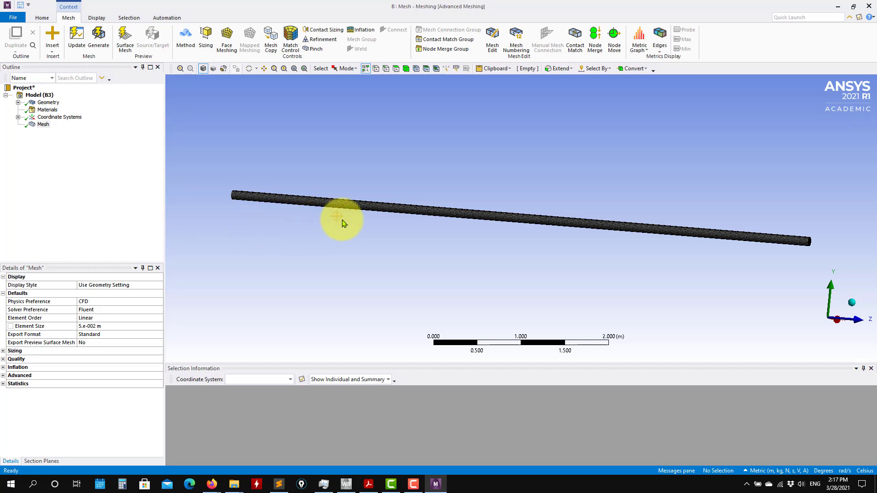
pyautogui.moveTo(343, 221)
pyautogui.mouseDown(button='middle')
pyautogui.moveTo(525, 248)
pyautogui.moveTo(509, 235)
pyautogui.moveTo(264, 244)
pyautogui.moveTo(499, 260)
pyautogui.moveTo(499, 276)
pyautogui.moveTo(470, 274)
pyautogui.moveTo(513, 270)
pyautogui.mouseUp(button='middle')
pyautogui.scroll(2, 479, 271)
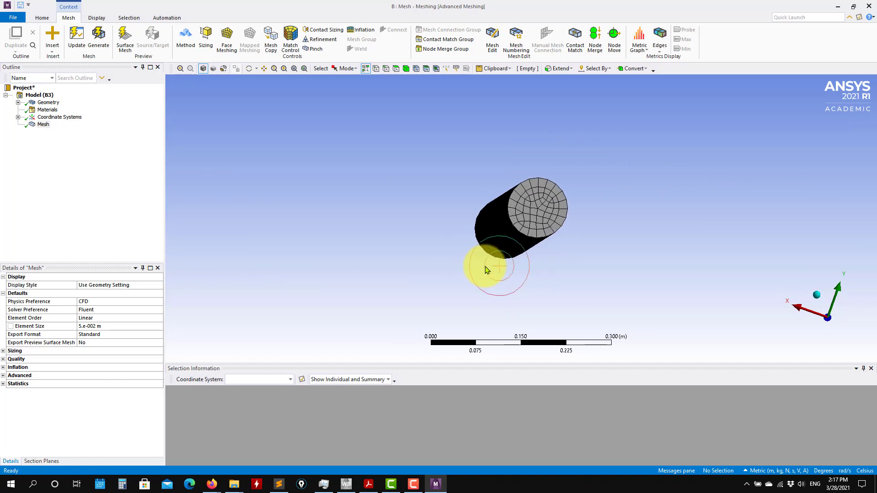
pyautogui.scroll(3, 528, 259)
pyautogui.scroll(3, 538, 255)
pyautogui.moveTo(538, 255)
pyautogui.keyDown('ctrl'); pyautogui.mouseDown(button='middle')
pyautogui.moveTo(610, 176)
pyautogui.moveTo(464, 294)
pyautogui.mouseUp(button='middle'); pyautogui.keyUp('ctrl')
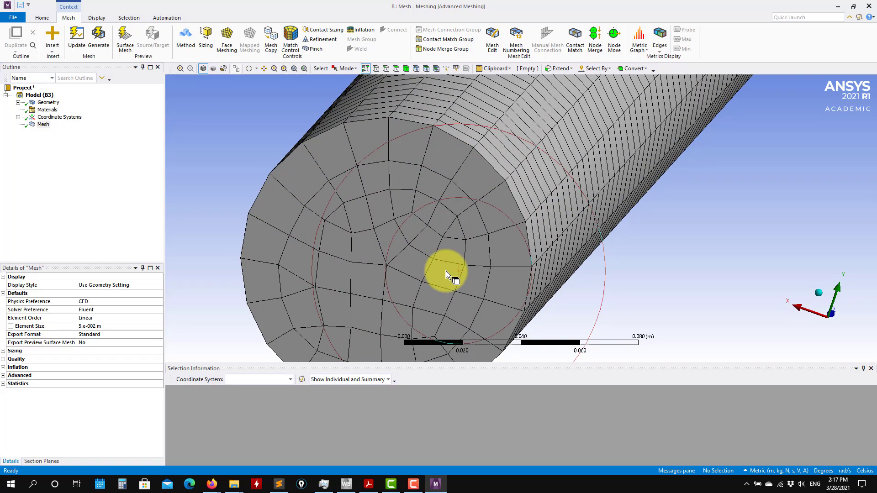
pyautogui.scroll(-2, 445, 270)
pyautogui.scroll(-3, 463, 268)
pyautogui.scroll(-3, 476, 267)
pyautogui.moveTo(538, 258)
pyautogui.mouseDown(button='middle')
pyautogui.moveTo(391, 352)
pyautogui.moveTo(362, 274)
pyautogui.mouseUp(button='middle')
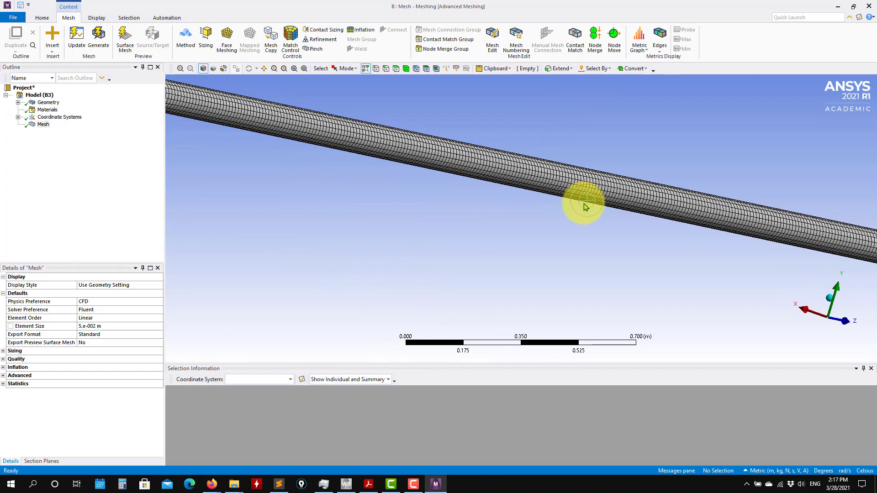
pyautogui.scroll(1, 626, 229)
pyautogui.scroll(1, 626, 228)
pyautogui.scroll(1, 627, 237)
pyautogui.scroll(-2, 628, 236)
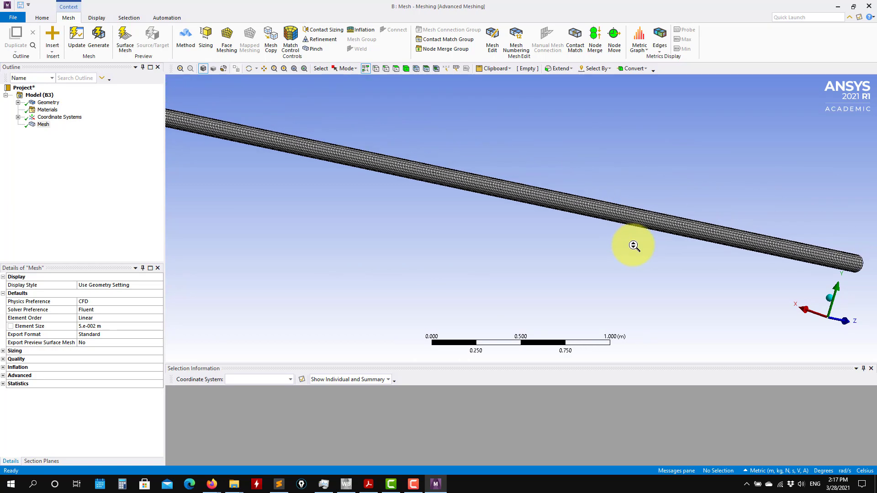
pyautogui.moveTo(636, 245)
pyautogui.mouseDown(button='middle')
pyautogui.moveTo(473, 256)
pyautogui.moveTo(616, 265)
pyautogui.moveTo(293, 268)
pyautogui.moveTo(417, 272)
pyautogui.mouseUp(button='middle')
pyautogui.scroll(1, 352, 254)
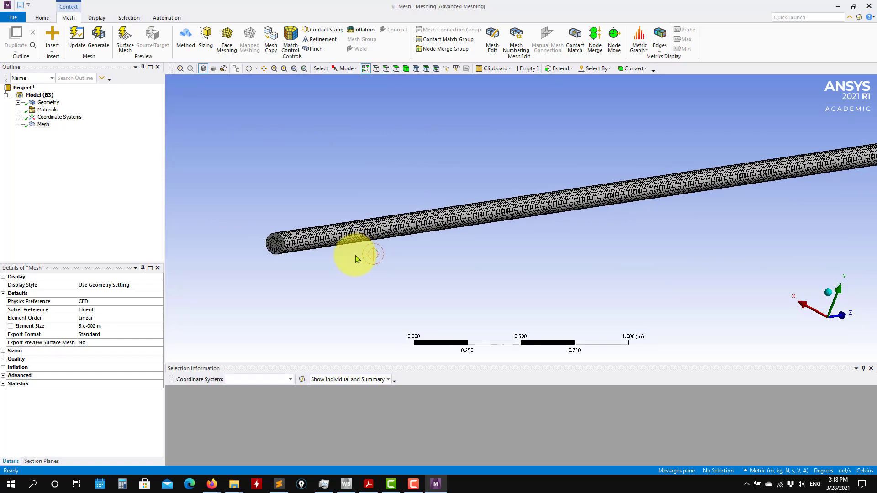
pyautogui.scroll(1, 362, 275)
pyautogui.scroll(1, 368, 285)
pyautogui.scroll(1, 307, 276)
pyautogui.scroll(1, 258, 284)
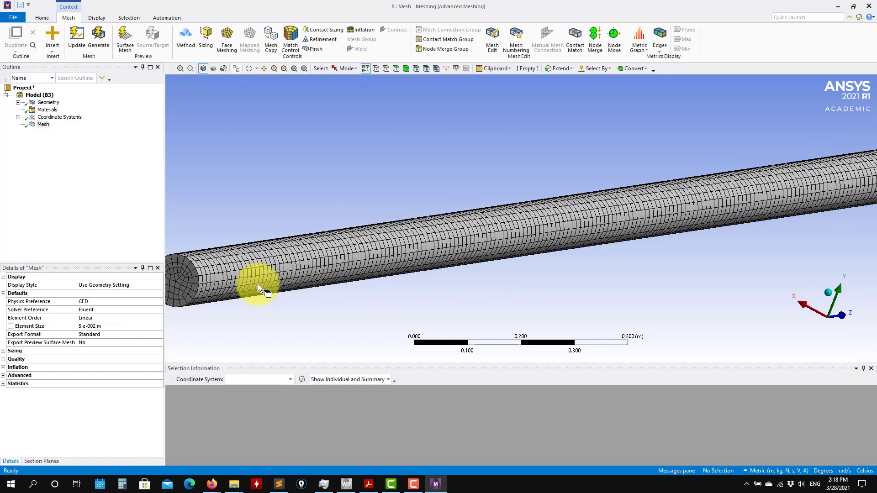
pyautogui.scroll(-1, 255, 303)
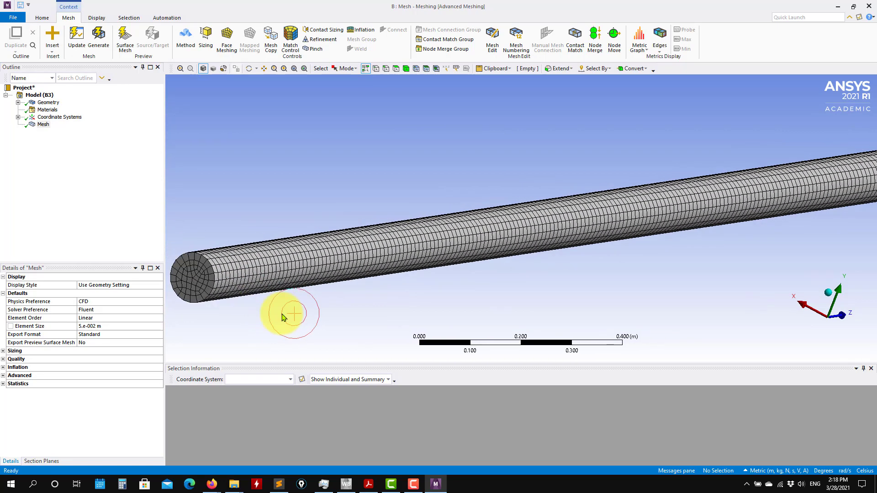
pyautogui.scroll(-1, 283, 308)
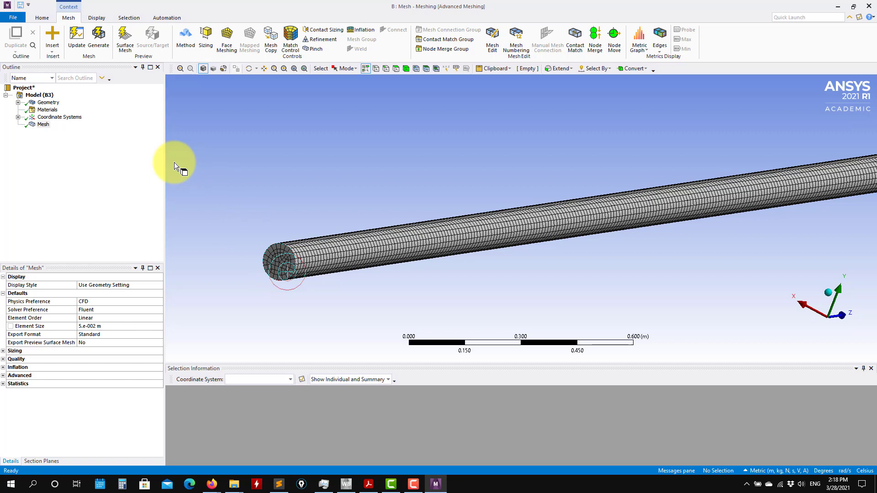
# Step: Add a Sweep meshing method control scoped to the pipe body
pyautogui.rightClick(43, 126)
pyautogui.moveTo(63, 128)
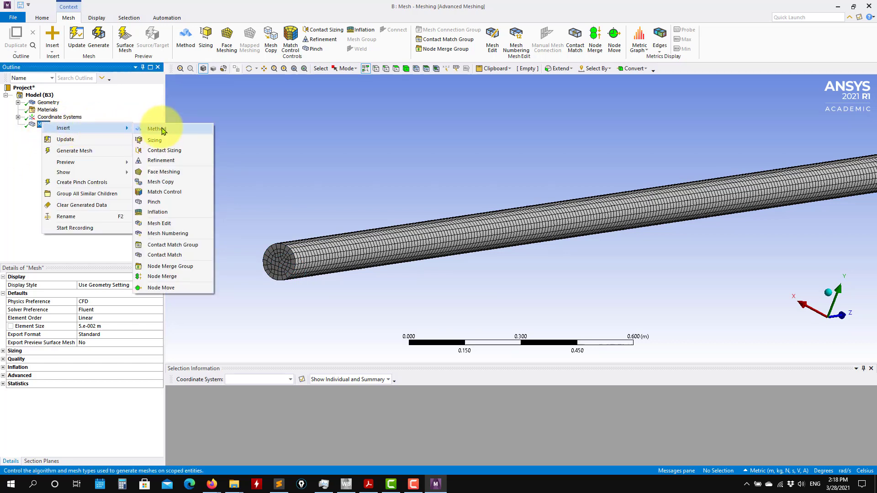
pyautogui.click(163, 131)
pyautogui.click(355, 261)
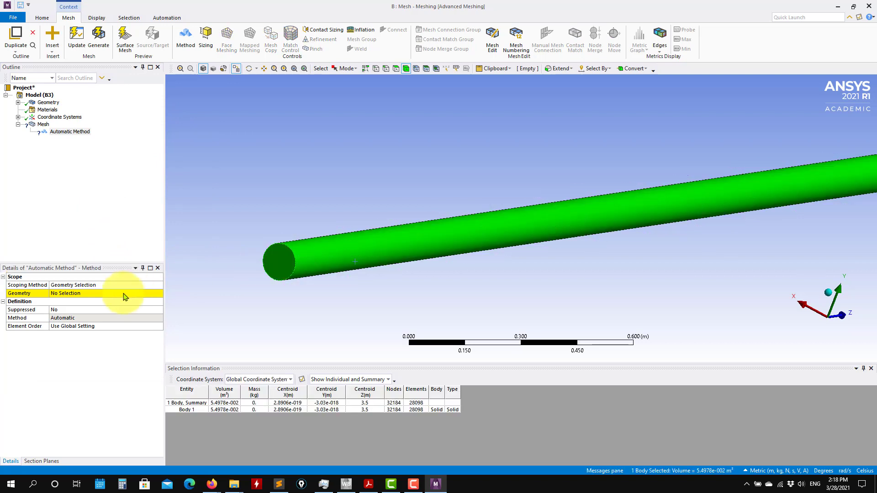
pyautogui.click(125, 297)
pyautogui.click(127, 293)
pyautogui.click(159, 321)
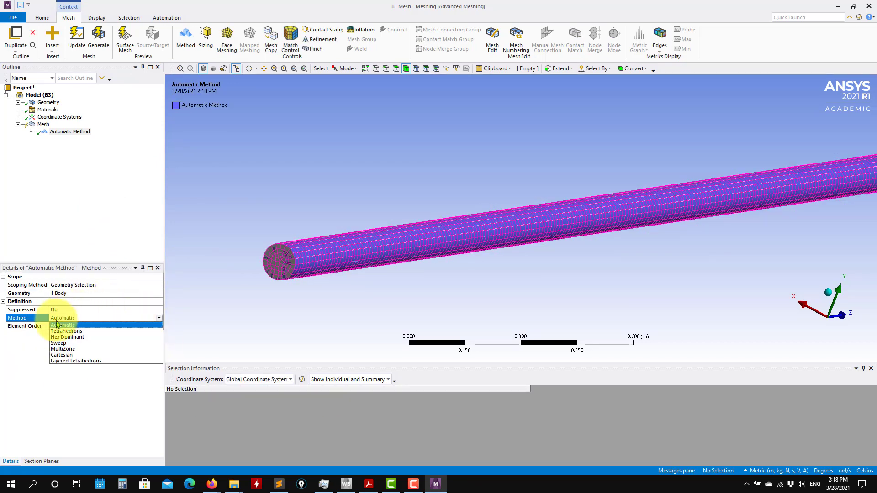
pyautogui.click(60, 343)
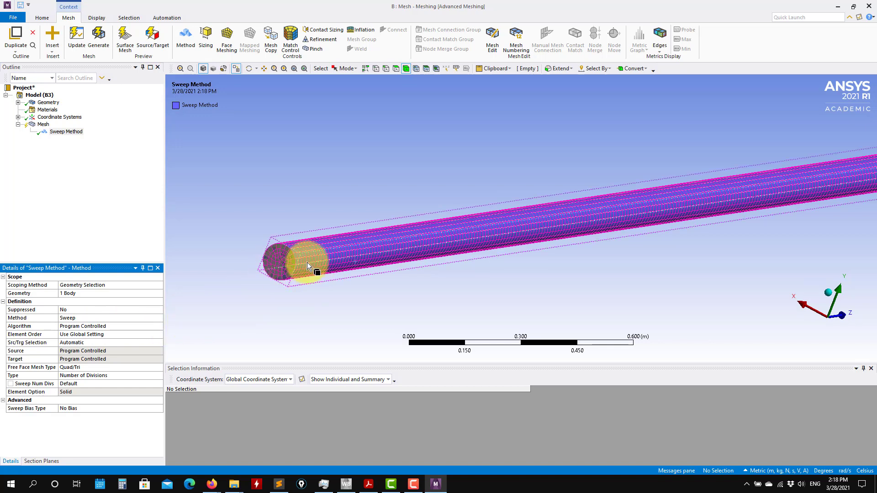
# Step: Set the sweep's Src/Trg Selection to Manual Source and Target
pyautogui.click(150, 326)
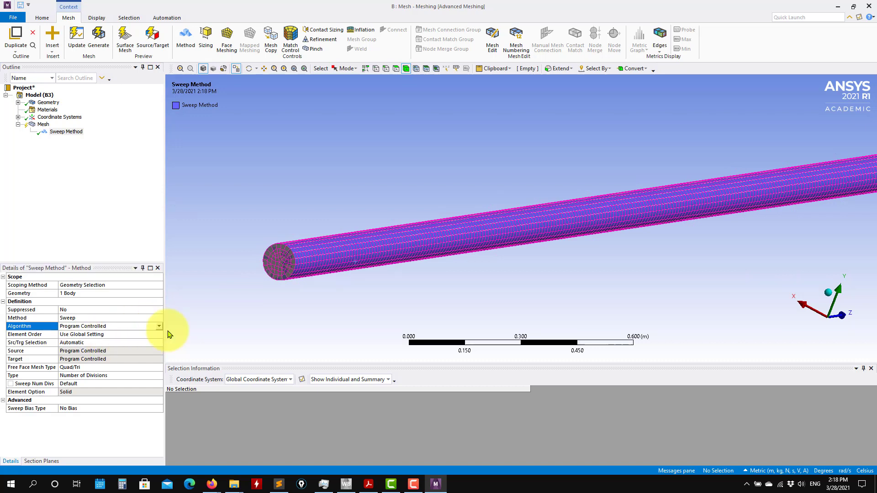
pyautogui.click(102, 342)
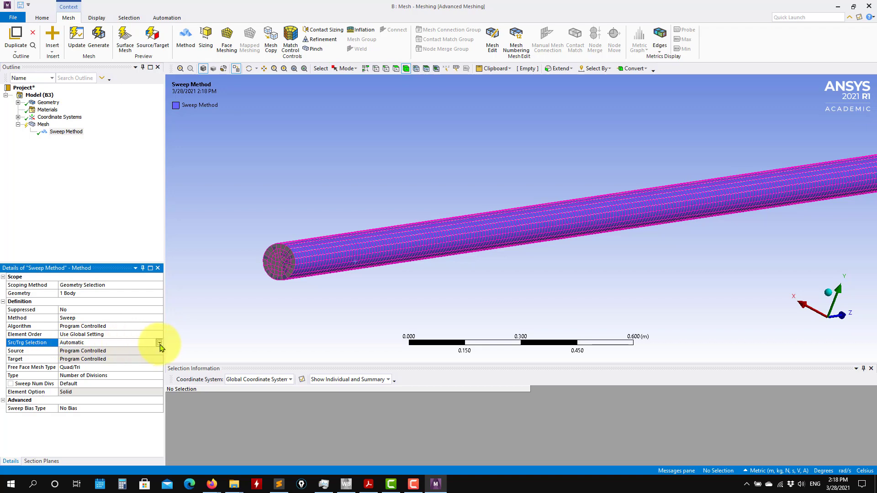
pyautogui.click(159, 343)
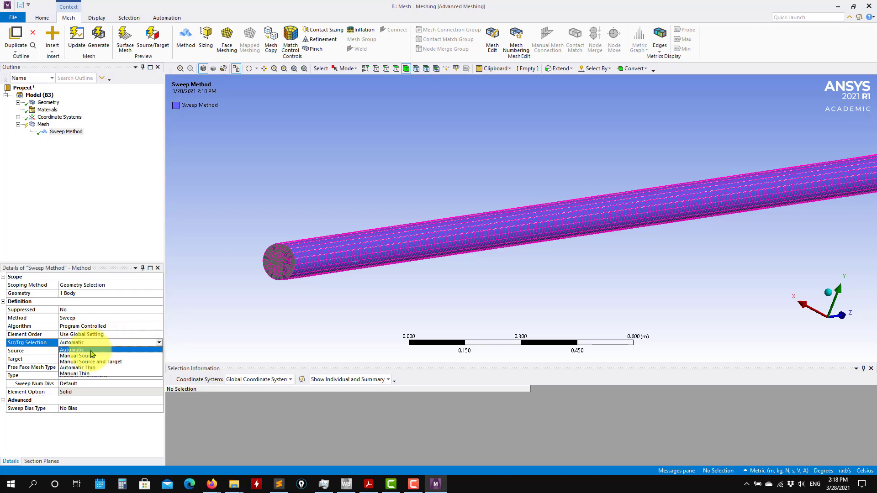
pyautogui.click(287, 325)
pyautogui.scroll(-3, 289, 322)
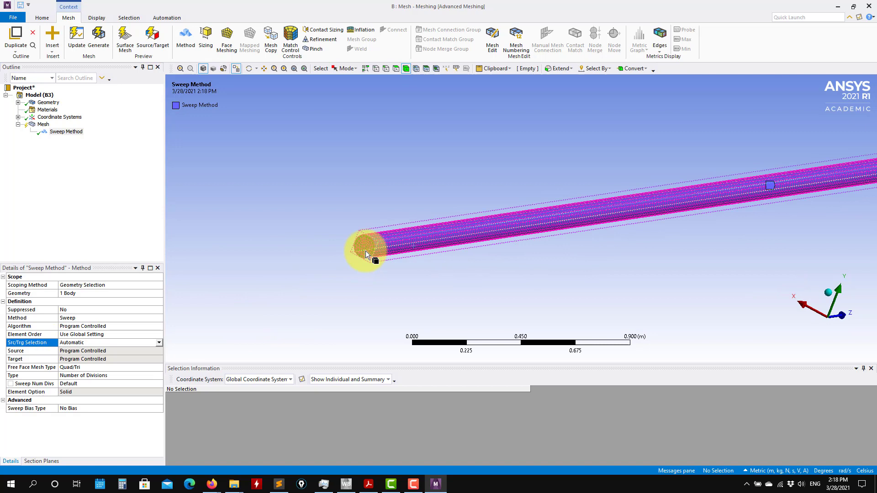
pyautogui.click(159, 344)
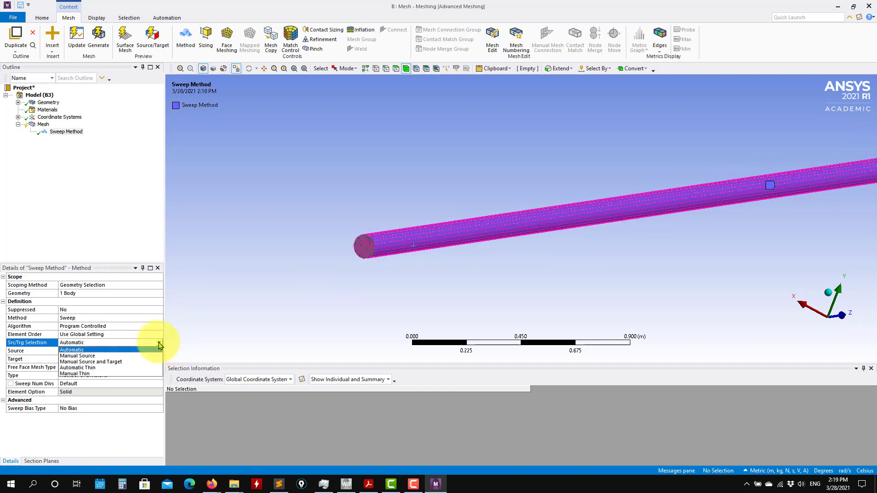
pyautogui.click(75, 363)
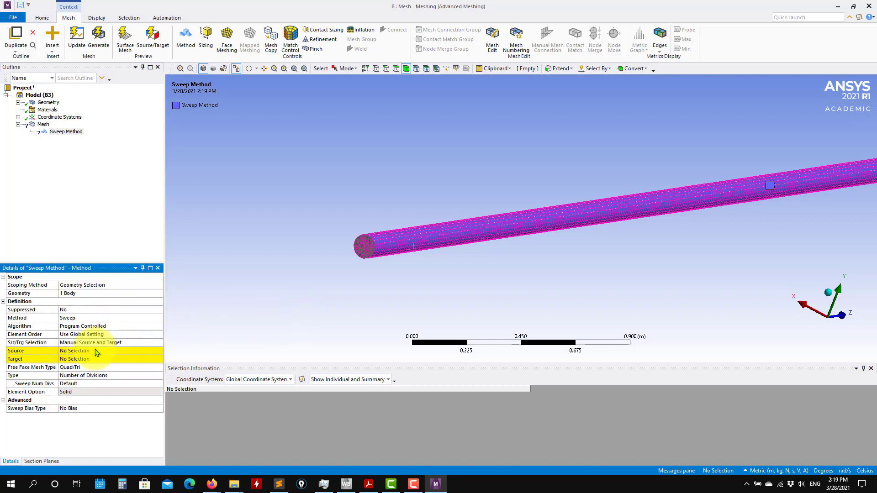
# Step: Assign the near pipe end face as sweep source and the far end as target
pyautogui.click(108, 349)
pyautogui.click(361, 251)
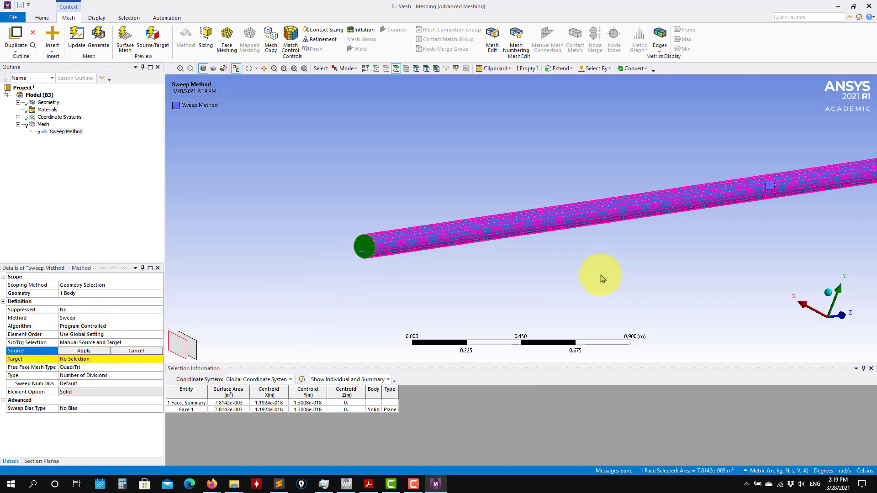
pyautogui.click(83, 350)
pyautogui.moveTo(630, 261)
pyautogui.keyDown('ctrl'); pyautogui.mouseDown(button='middle')
pyautogui.moveTo(680, 241)
pyautogui.moveTo(445, 293)
pyautogui.moveTo(479, 280)
pyautogui.moveTo(354, 323)
pyautogui.mouseUp(button='middle'); pyautogui.keyUp('ctrl')
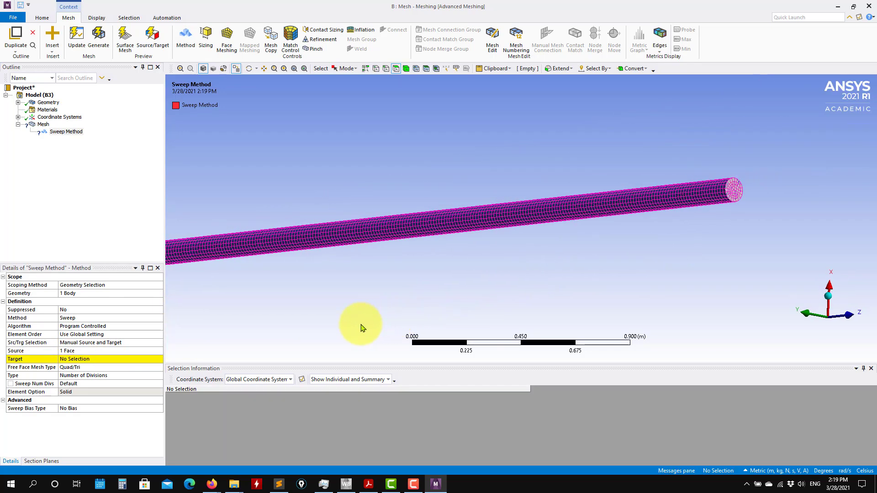
pyautogui.click(733, 187)
pyautogui.click(76, 358)
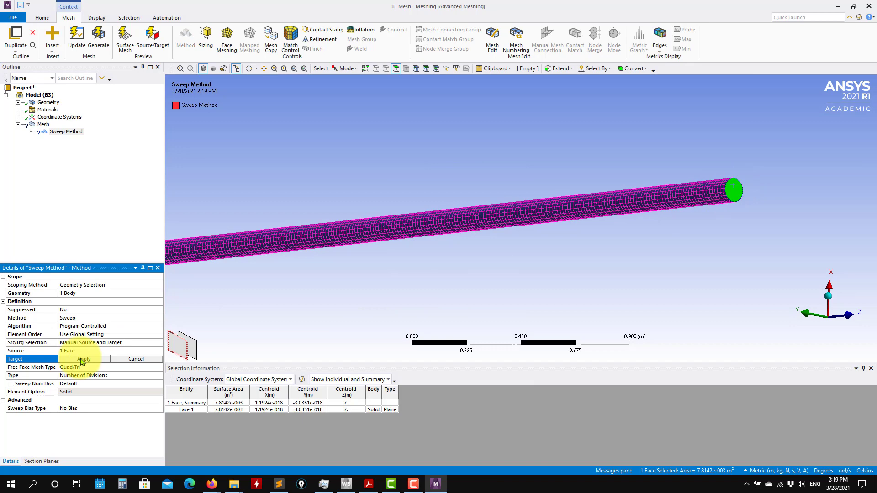
# Step: Set the sweep's Free Face Mesh Type to All Tri
pyautogui.moveTo(369, 332)
pyautogui.mouseDown(button='middle')
pyautogui.moveTo(371, 313)
pyautogui.moveTo(600, 297)
pyautogui.moveTo(275, 317)
pyautogui.moveTo(660, 282)
pyautogui.mouseUp(button='middle')
pyautogui.scroll(2, 340, 245)
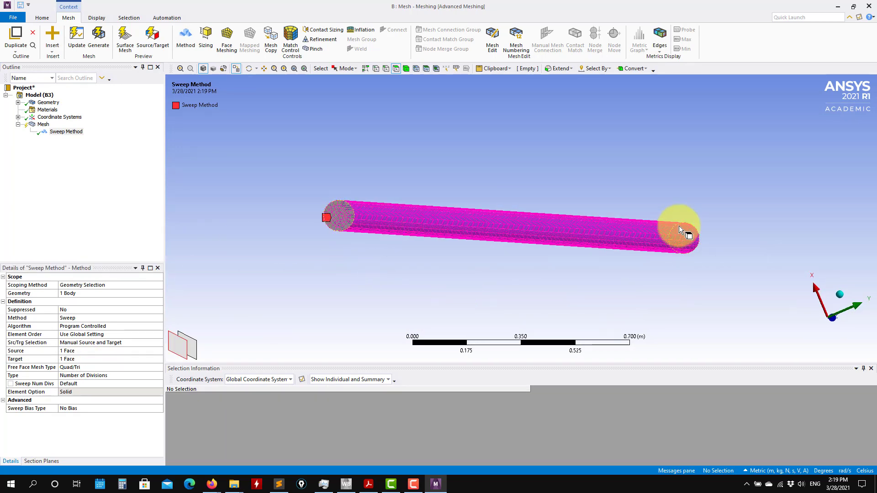
pyautogui.click(146, 367)
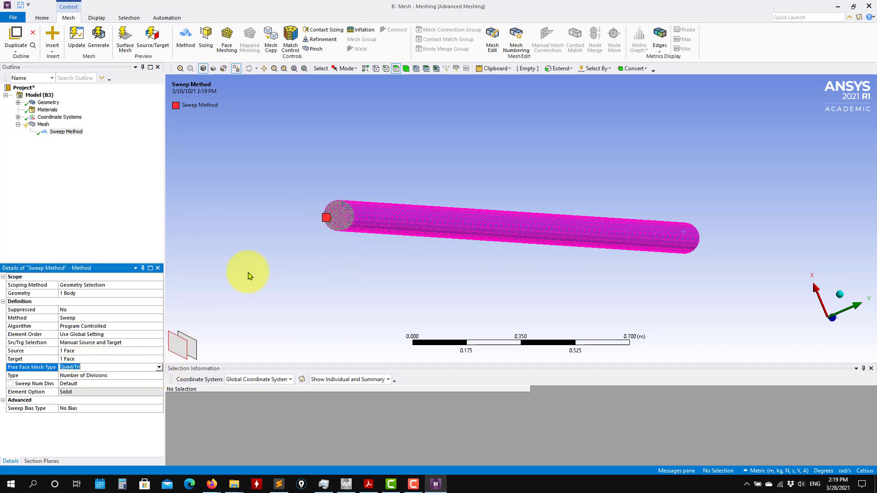
pyautogui.click(159, 368)
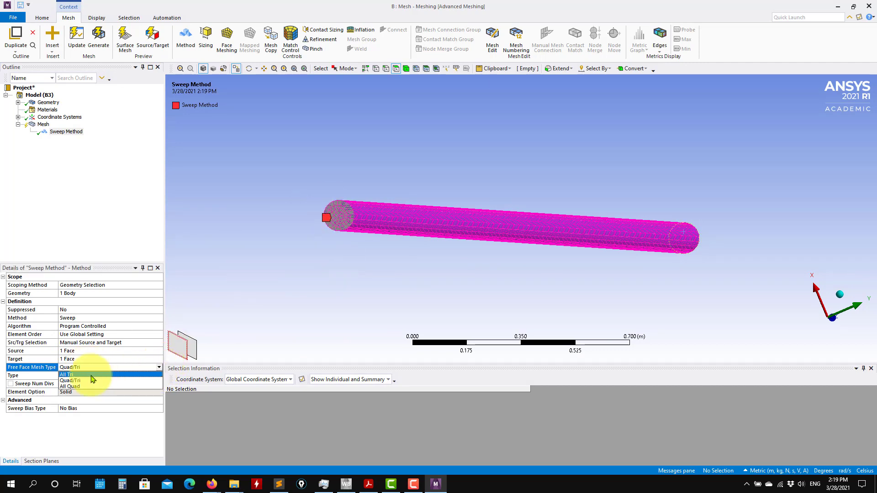
pyautogui.click(72, 375)
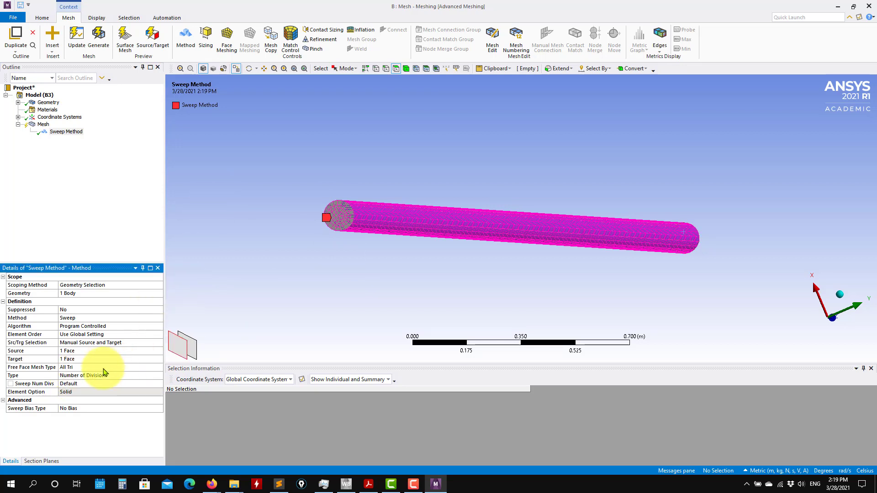
pyautogui.click(79, 378)
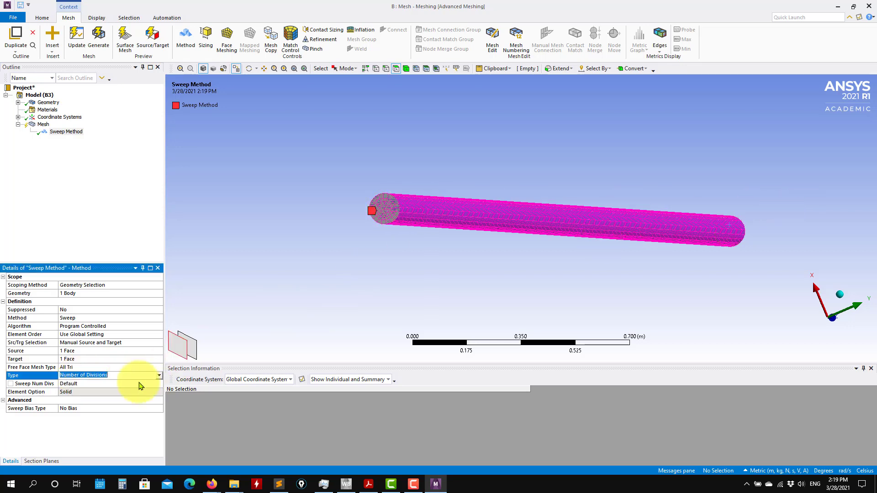
# Step: Generate the swept mesh with 10 sweep divisions and inspect the end face
pyautogui.click(93, 384)
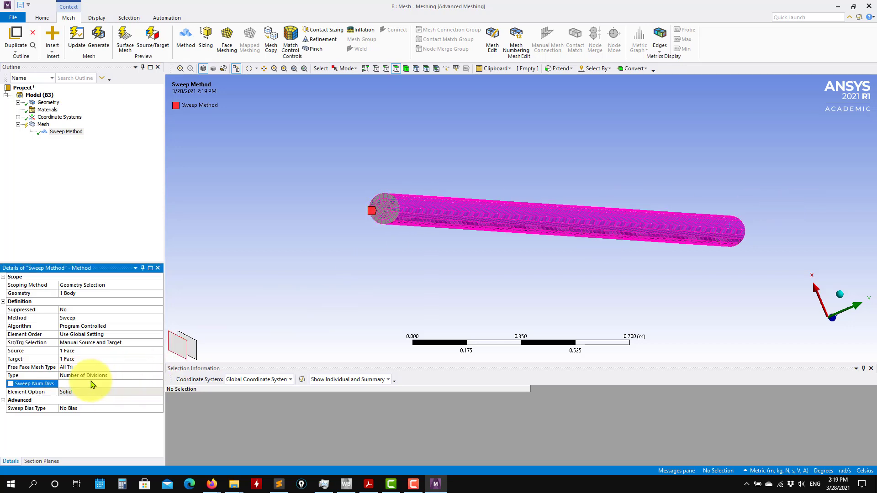
pyautogui.write('10')
pyautogui.press('Return')
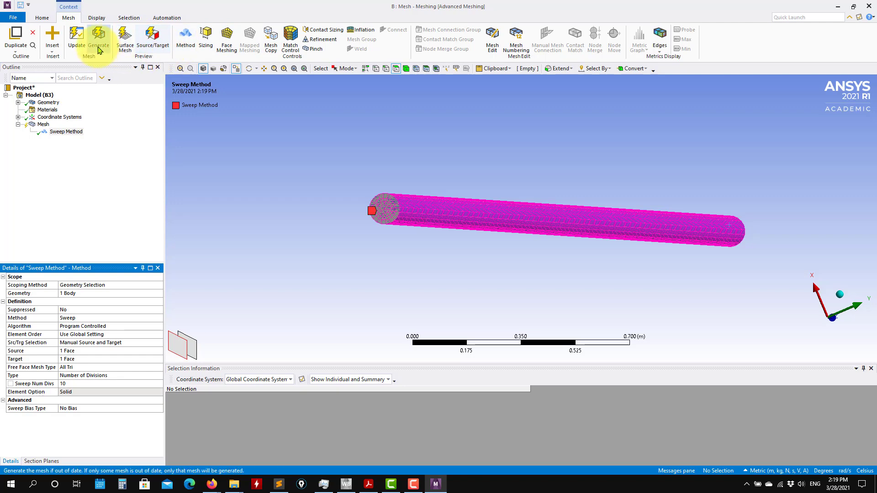
pyautogui.click(98, 45)
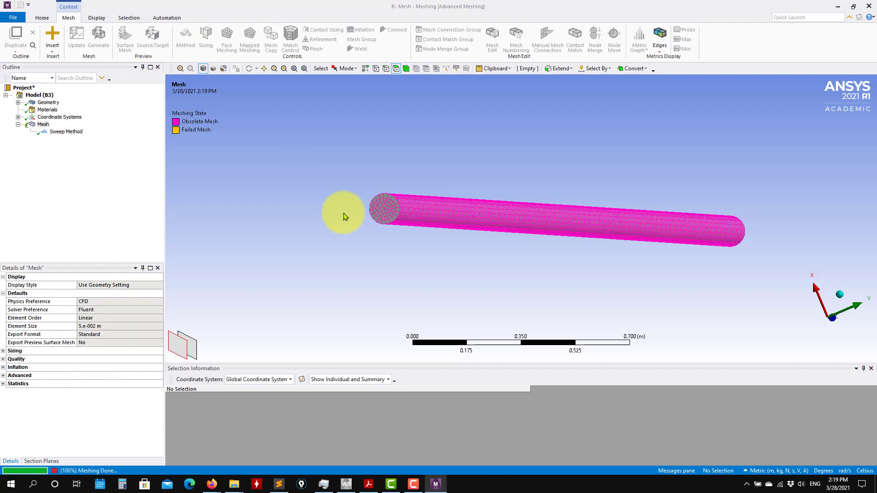
pyautogui.moveTo(397, 270)
pyautogui.mouseDown(button='middle')
pyautogui.moveTo(274, 283)
pyautogui.moveTo(626, 254)
pyautogui.mouseUp(button='middle')
pyautogui.press('Down')
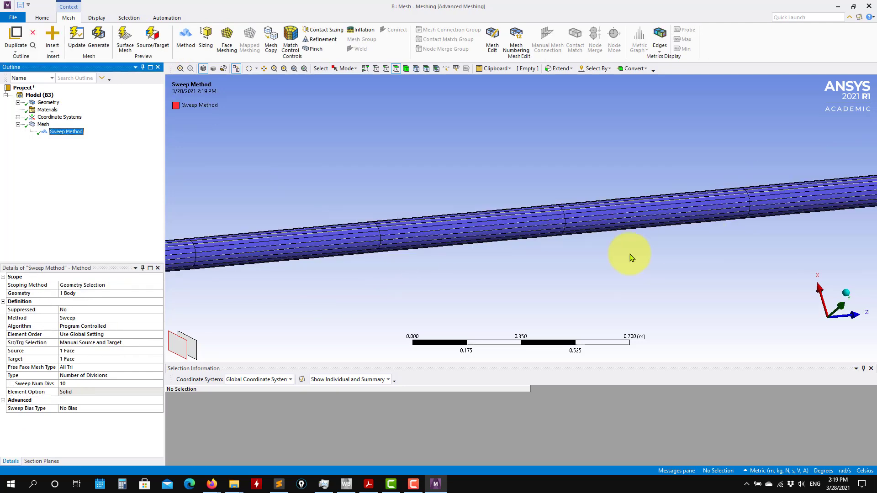
pyautogui.moveTo(258, 285)
pyautogui.mouseDown(button='middle')
pyautogui.moveTo(529, 245)
pyautogui.moveTo(362, 254)
pyautogui.moveTo(450, 294)
pyautogui.moveTo(363, 282)
pyautogui.moveTo(373, 269)
pyautogui.mouseUp(button='middle')
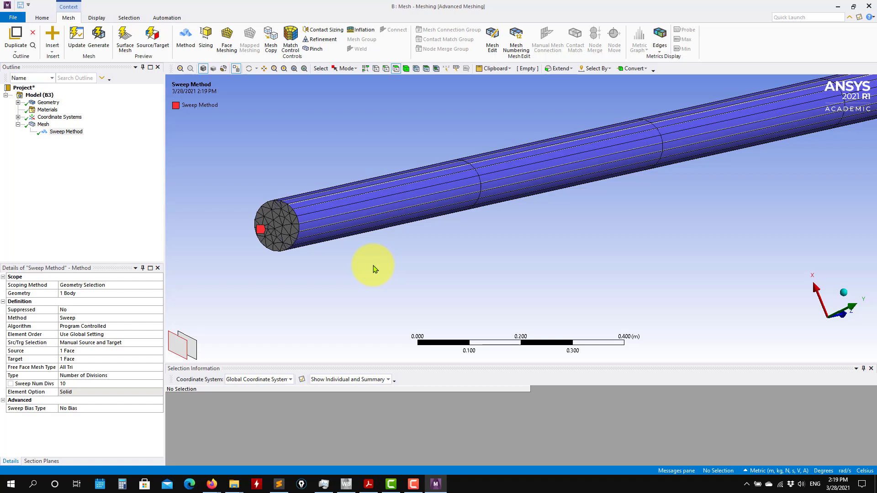
# Step: Regenerate with 100 sweep divisions and inspect the divisions along the pipe
pyautogui.click(69, 384)
pyautogui.press('Return')
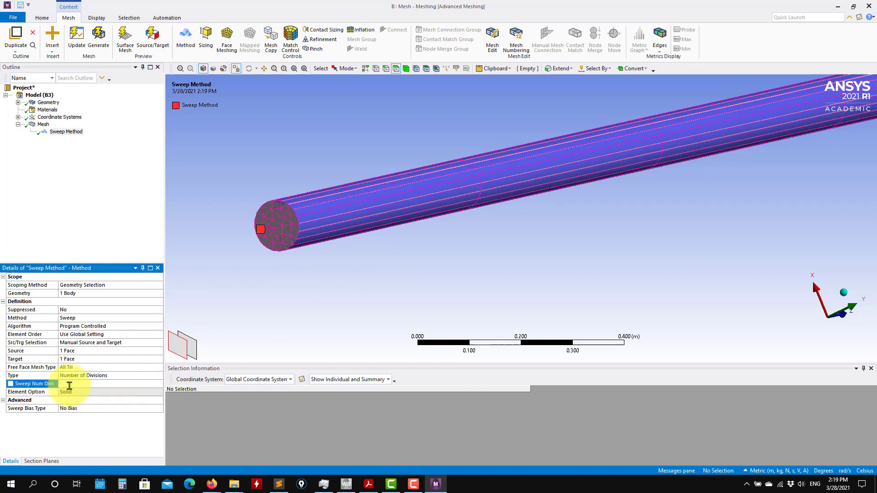
pyautogui.click(98, 44)
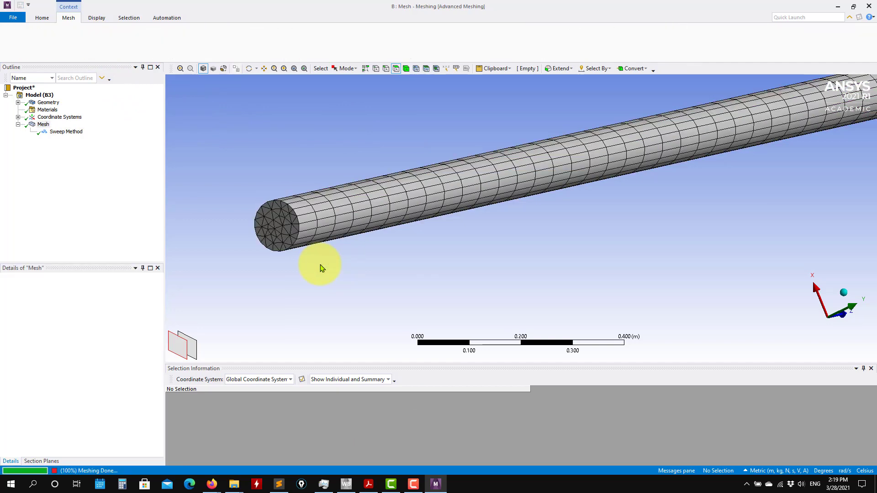
pyautogui.press('Down')
pyautogui.scroll(3, 313, 267)
pyautogui.scroll(-4, 381, 268)
pyautogui.scroll(-2, 396, 277)
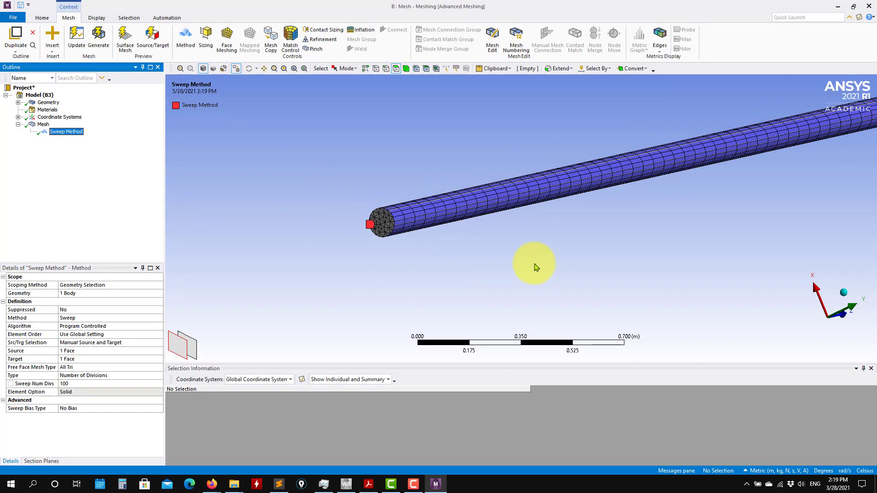
pyautogui.moveTo(531, 260); pyautogui.dragTo(402, 273, button='middle')
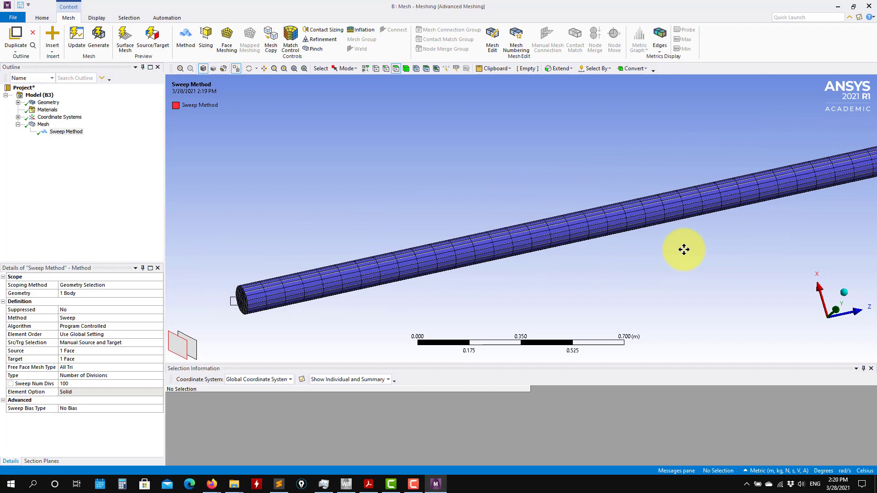
pyautogui.scroll(2, 456, 243)
pyautogui.scroll(2, 362, 293)
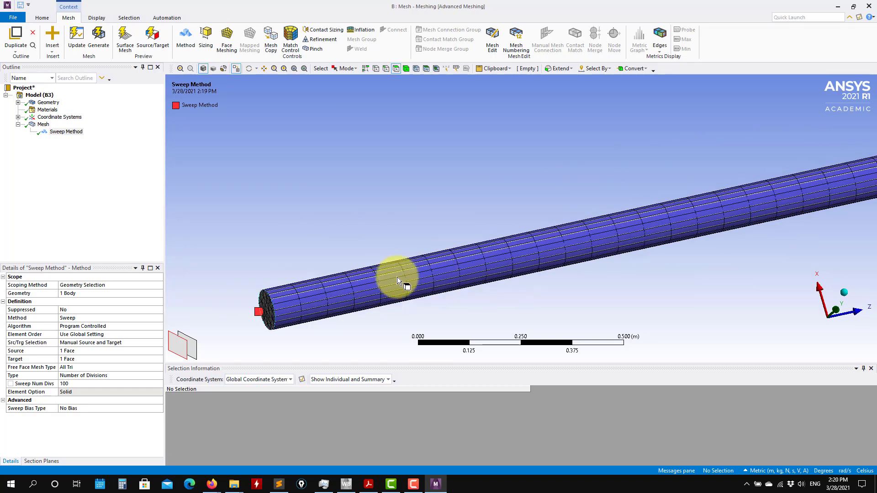
pyautogui.moveTo(367, 296); pyautogui.dragTo(331, 297, button='middle')
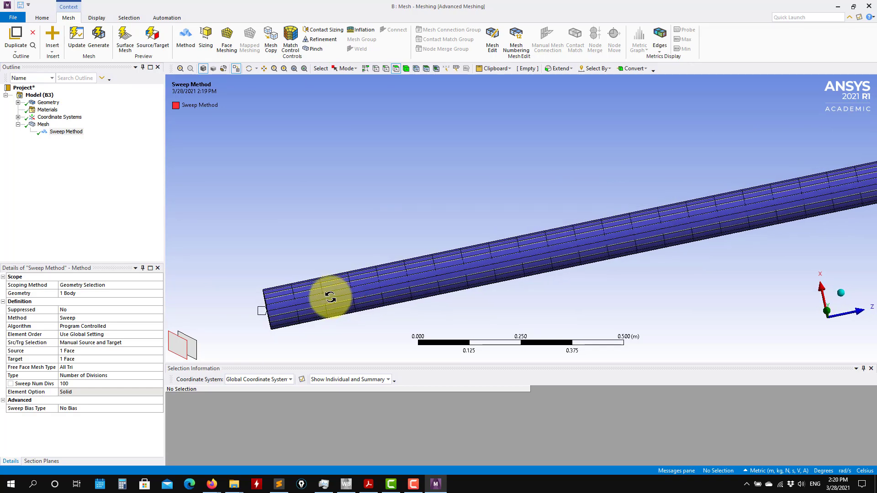
pyautogui.scroll(1, 340, 300)
pyautogui.scroll(1, 349, 303)
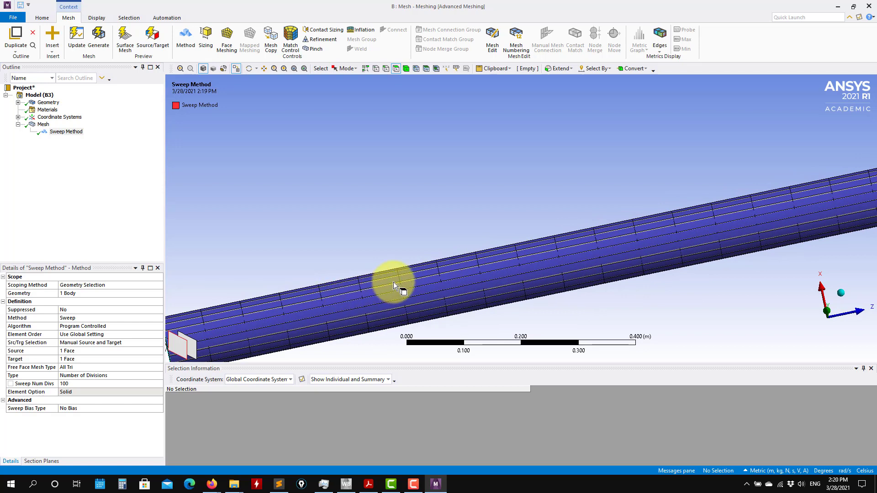
pyautogui.moveTo(393, 283)
pyautogui.keyDown('ctrl'); pyautogui.mouseDown(button='middle')
pyautogui.moveTo(426, 256)
pyautogui.moveTo(473, 263)
pyautogui.mouseUp(button='middle'); pyautogui.keyUp('ctrl')
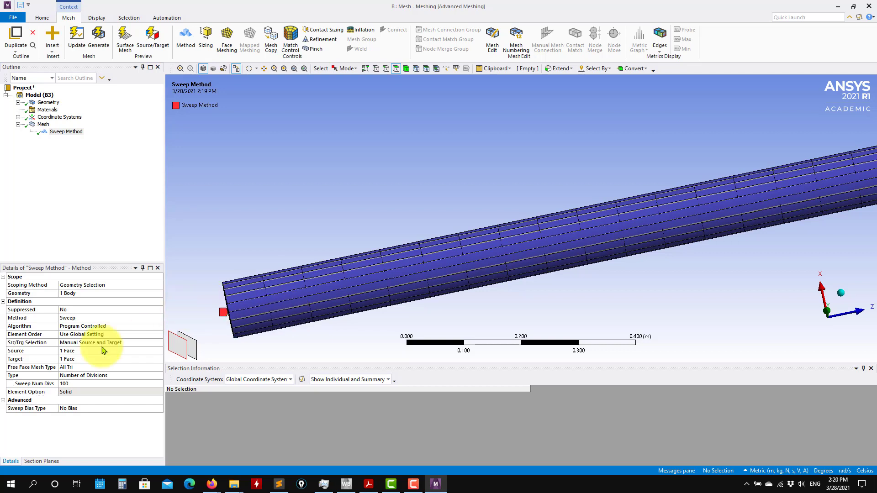
# Step: Regenerate the mesh with 2000 sweep divisions
pyautogui.click(77, 384)
pyautogui.write('200')
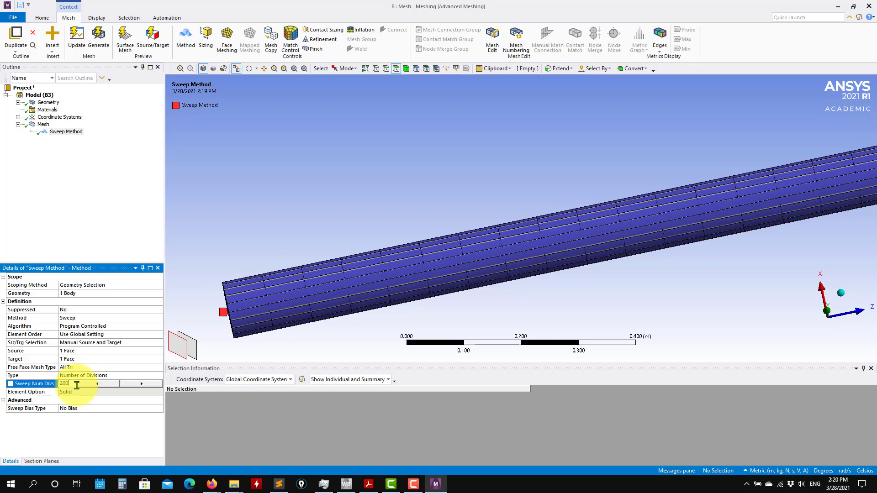
pyautogui.press('Return')
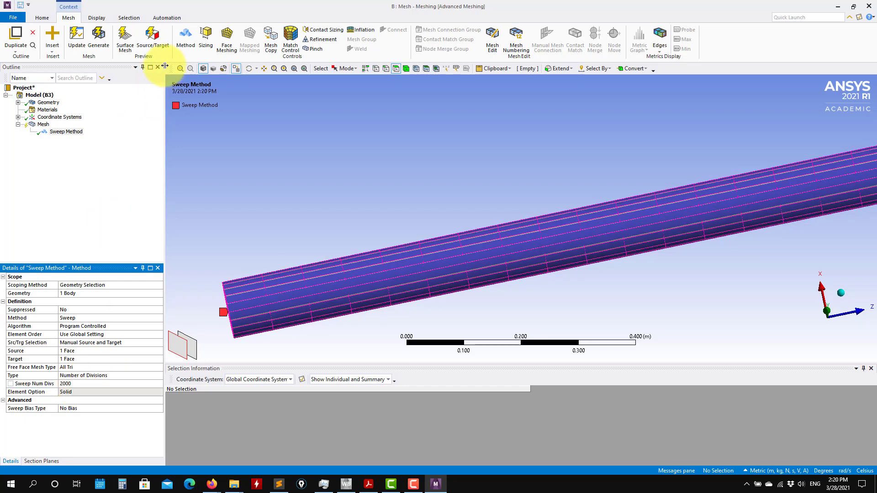
pyautogui.click(98, 39)
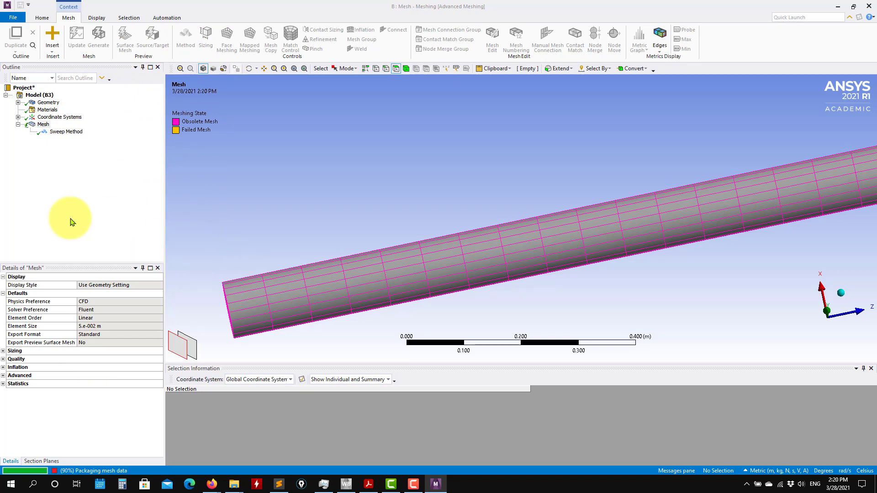
# Step: Check the mesh statistics (80,040 nodes, 116,000 elements) and view the tube end
pyautogui.click(63, 131)
pyautogui.scroll(4, 342, 286)
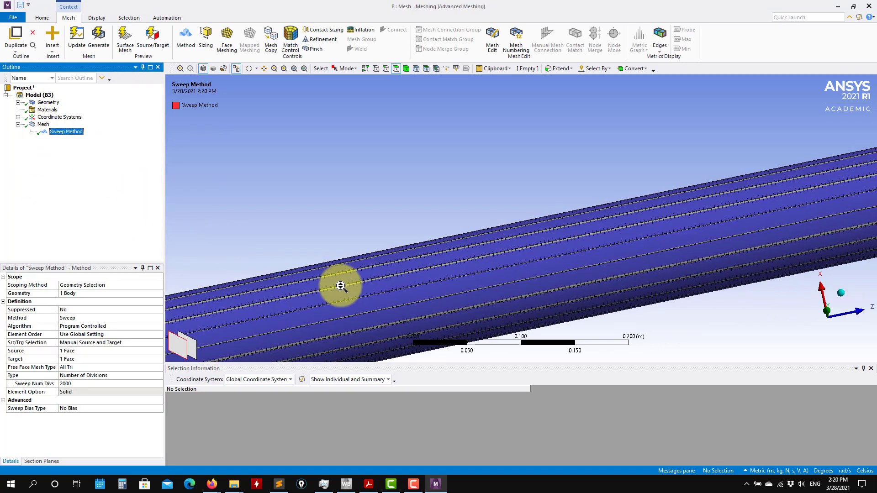
pyautogui.scroll(4, 440, 303)
pyautogui.click(44, 123)
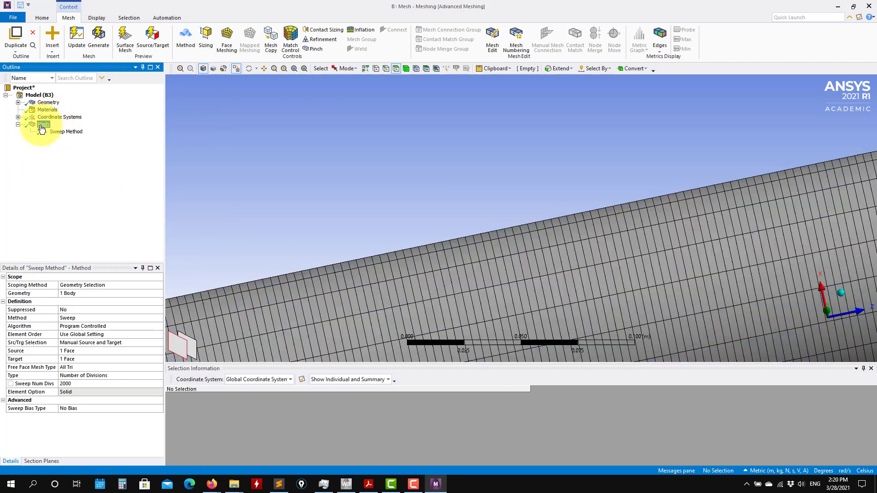
pyautogui.click(4, 383)
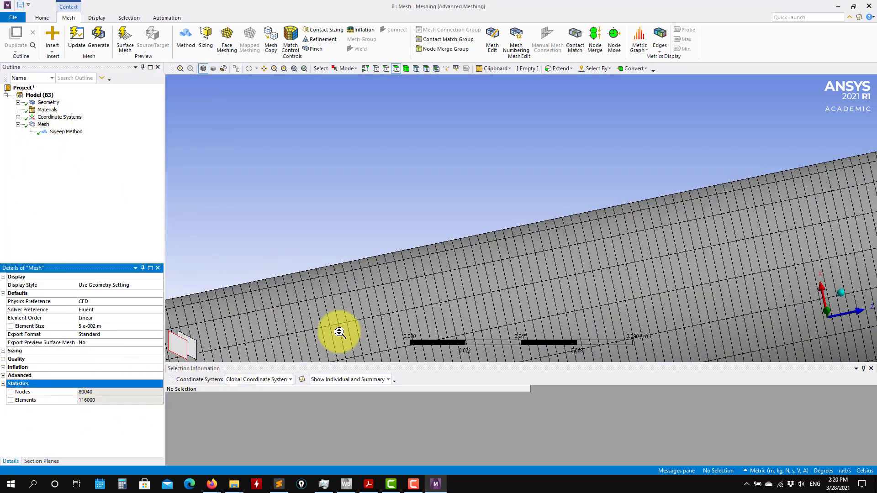
pyautogui.moveTo(336, 333)
pyautogui.mouseDown(button='middle')
pyautogui.moveTo(319, 336)
pyautogui.moveTo(483, 309)
pyautogui.mouseUp(button='middle')
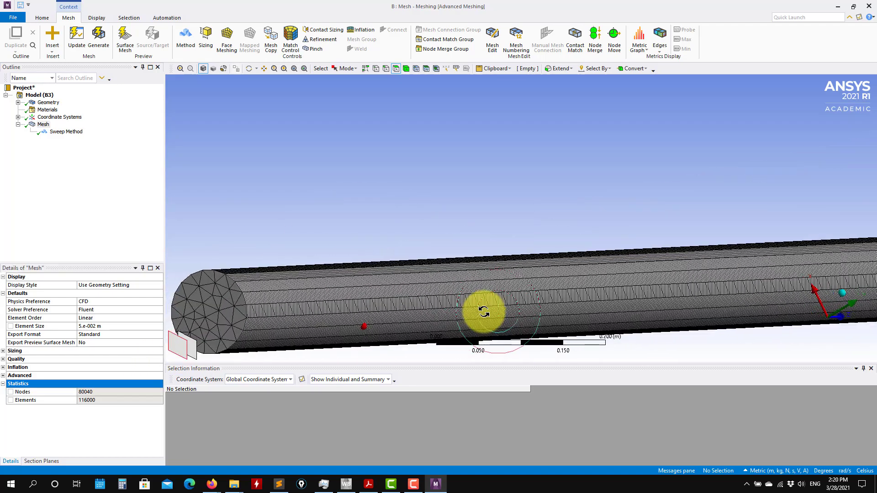
pyautogui.moveTo(225, 317)
pyautogui.mouseDown(button='middle')
pyautogui.moveTo(322, 301)
pyautogui.moveTo(323, 309)
pyautogui.moveTo(335, 275)
pyautogui.moveTo(315, 257)
pyautogui.moveTo(349, 238)
pyautogui.mouseUp(button='middle')
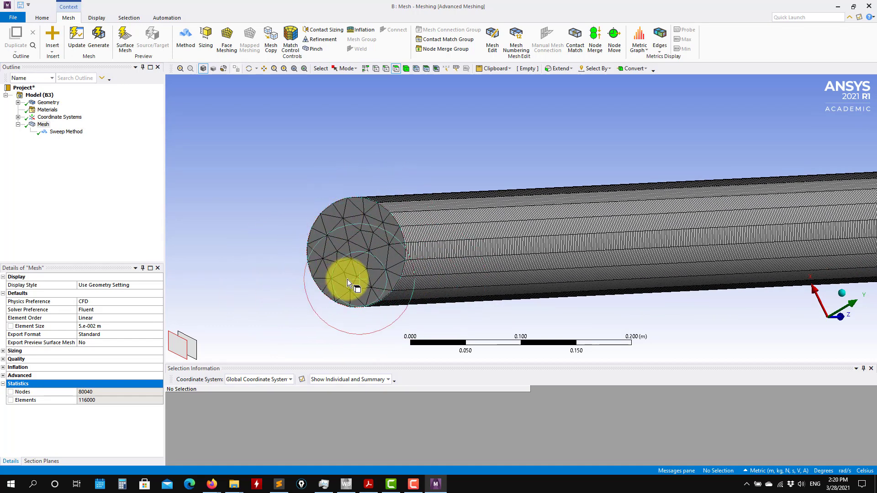
pyautogui.scroll(2, 365, 280)
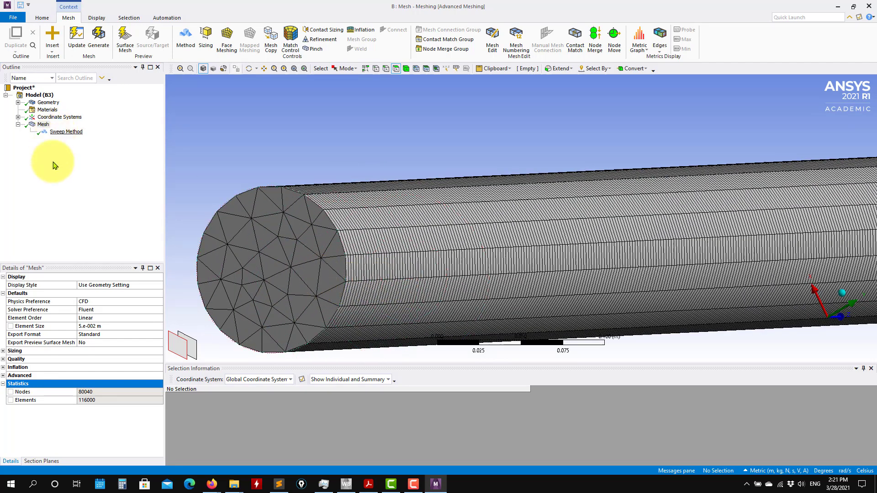
# Step: Regenerate the mesh with 200 sweep divisions
pyautogui.click(51, 132)
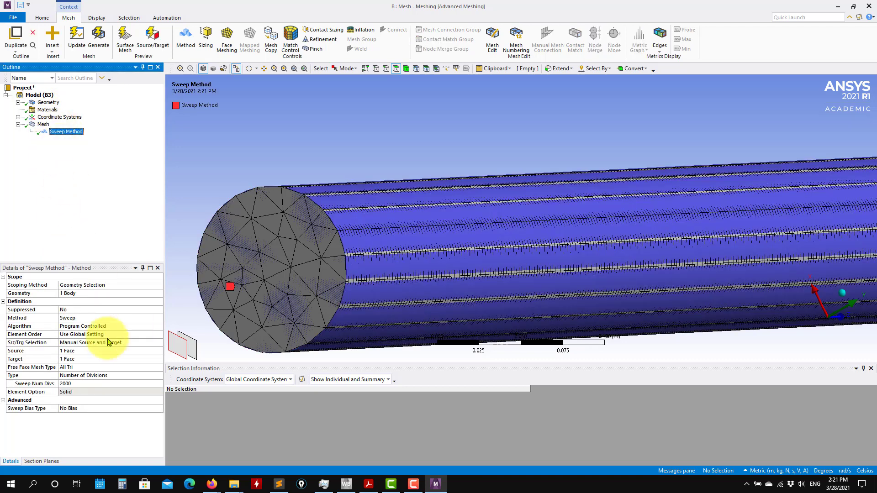
pyautogui.click(79, 384)
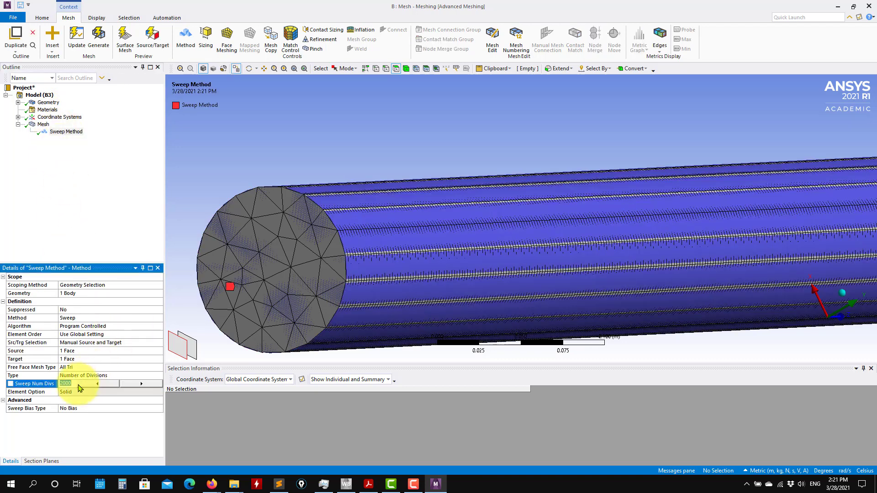
pyautogui.write('200')
pyautogui.press('Return')
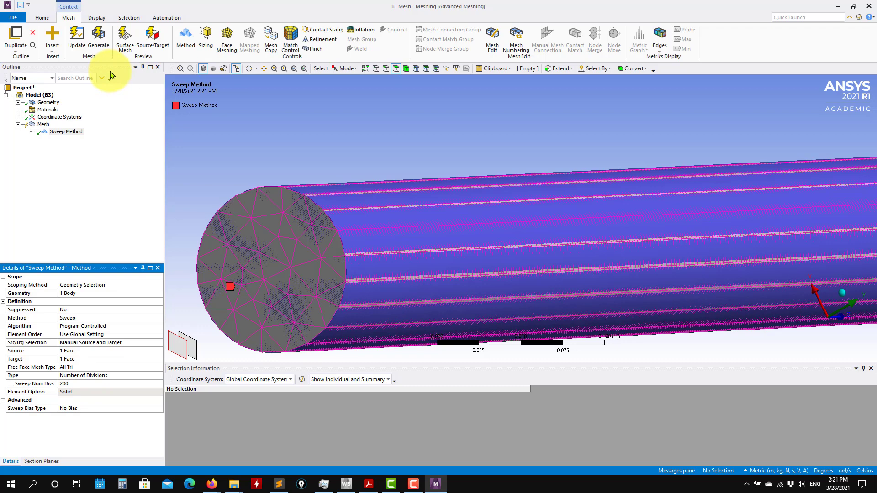
pyautogui.click(103, 37)
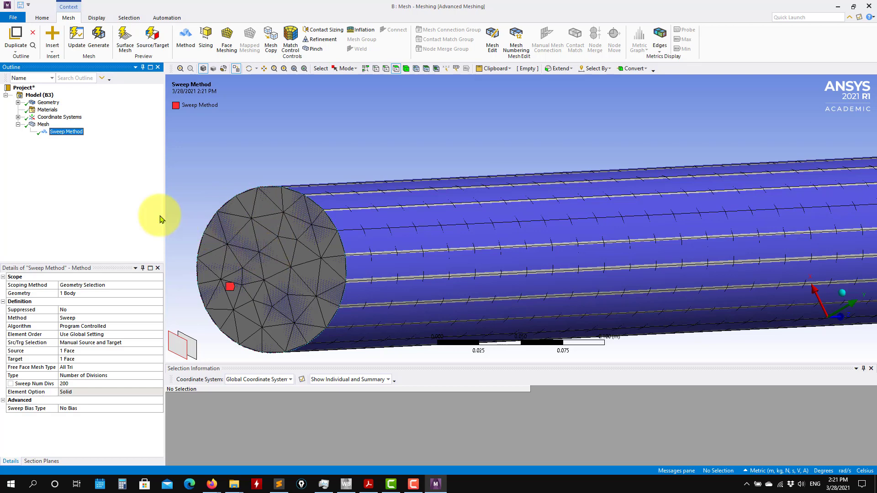
# Step: Try All Quad end faces, then revert to All Tri and regenerate
pyautogui.click(112, 367)
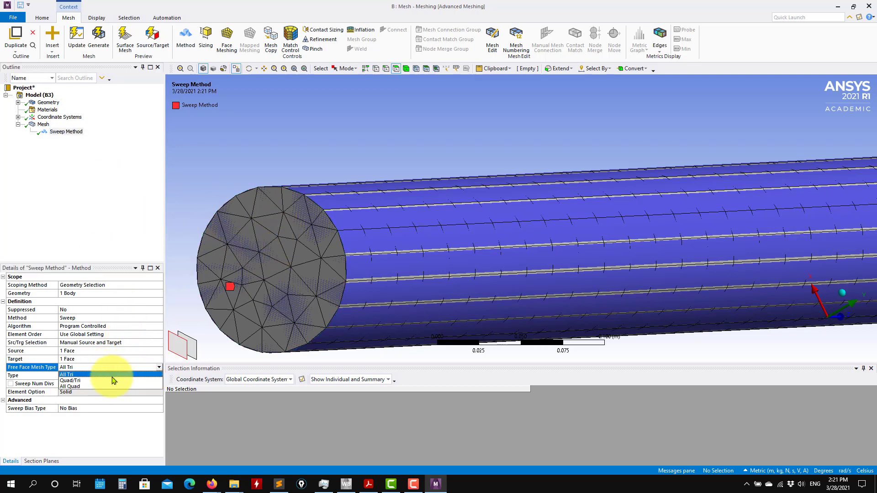
pyautogui.click(89, 386)
pyautogui.click(99, 39)
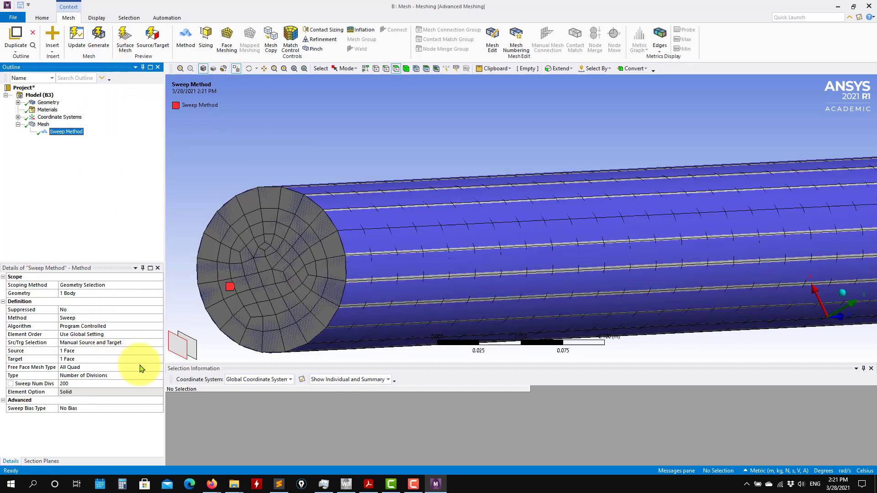
pyautogui.click(150, 367)
pyautogui.click(158, 369)
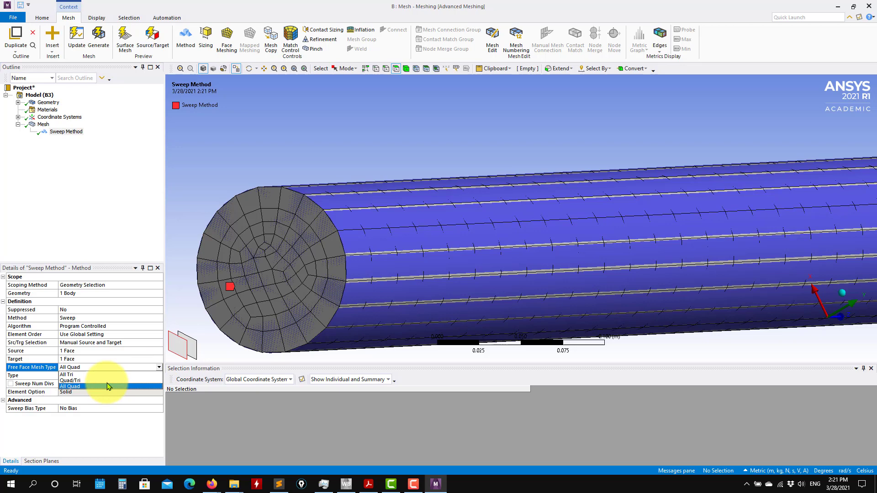
pyautogui.click(113, 383)
pyautogui.click(86, 51)
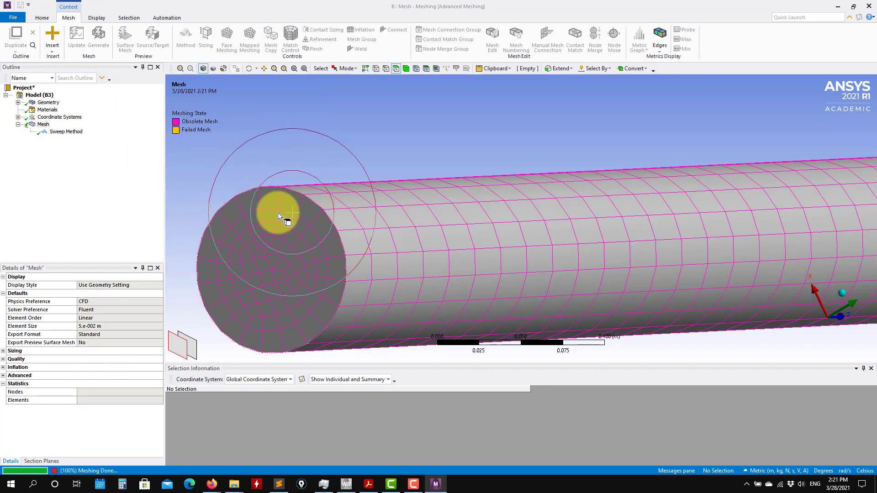
pyautogui.click(44, 129)
# Step: Add a face sizing on the circular end face with a 10 mm element size
pyautogui.rightClick(43, 129)
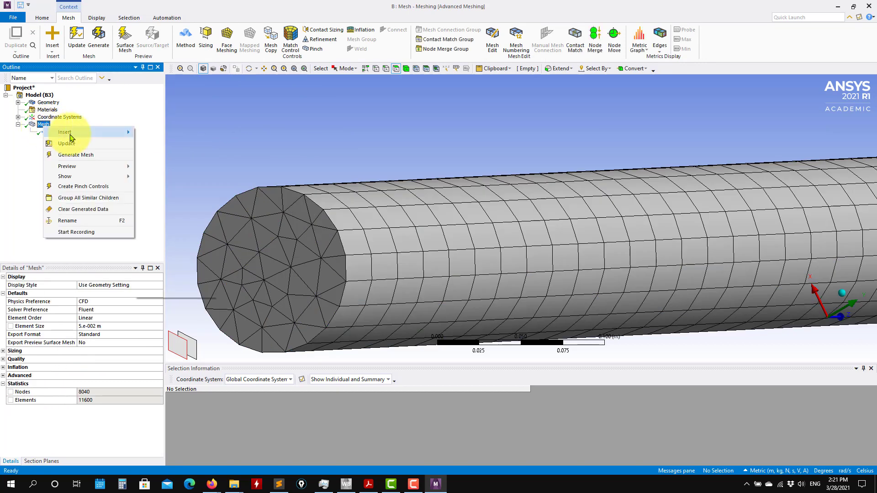
pyautogui.click(161, 141)
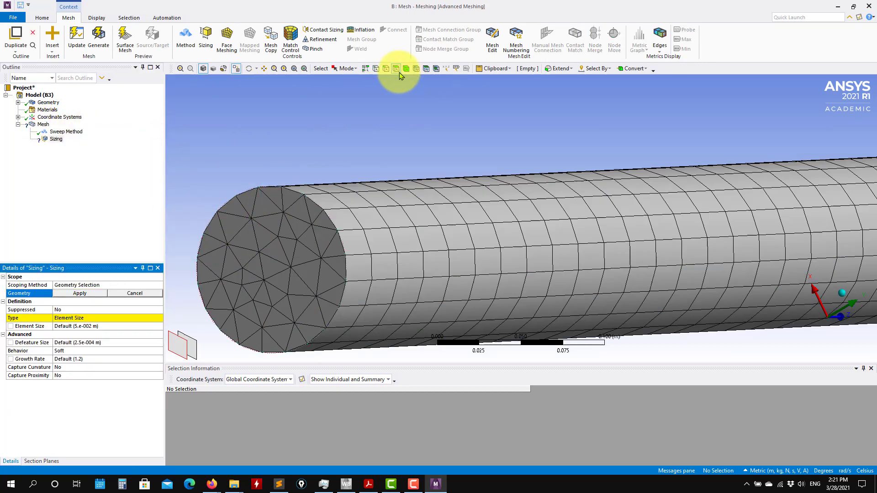
pyautogui.click(263, 239)
pyautogui.click(80, 293)
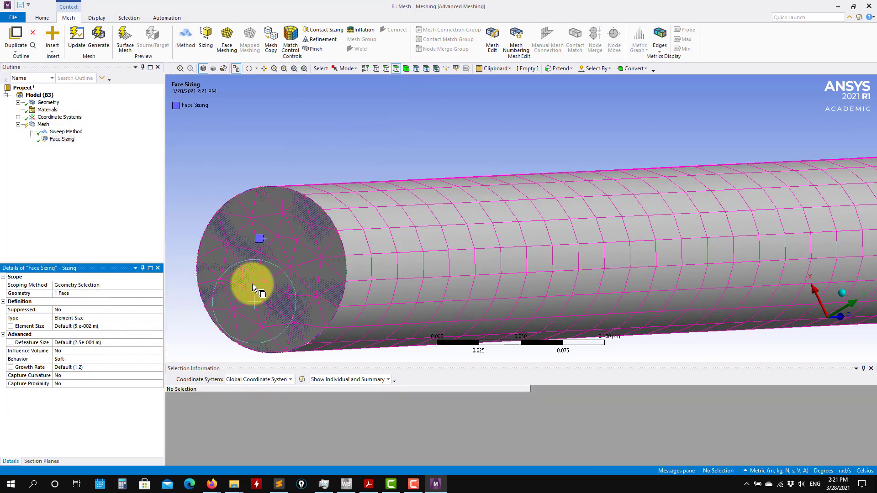
pyautogui.click(108, 326)
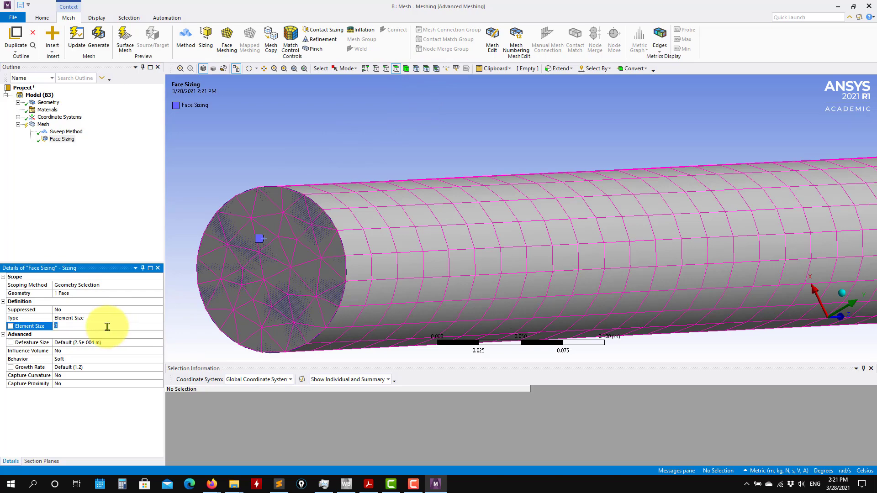
pyautogui.write('1')
pyautogui.press('Return')
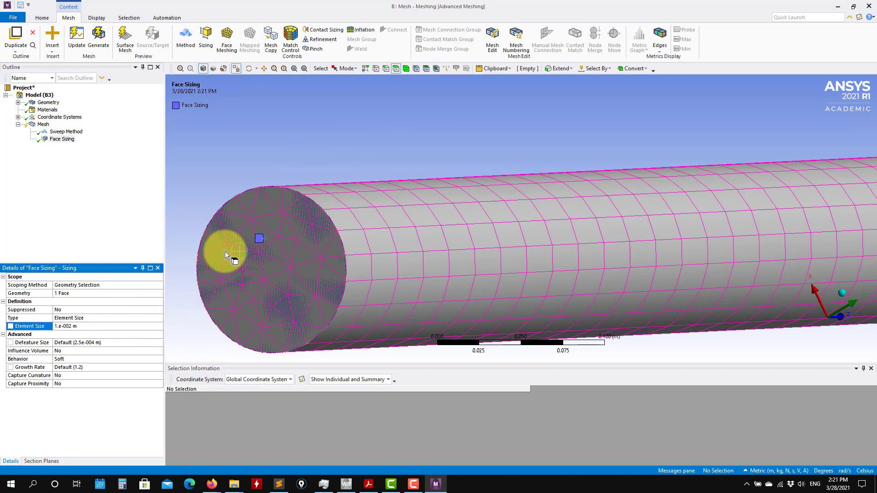
# Step: Refine the face sizing to 0.005 m and regenerate, viewing the finer triangles
pyautogui.moveTo(298, 277); pyautogui.dragTo(349, 279, button='middle')
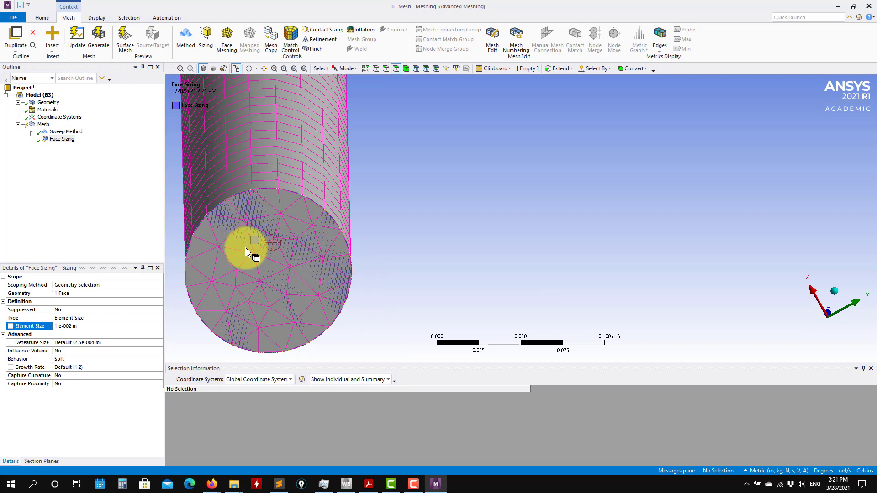
pyautogui.click(88, 325)
pyautogui.write('0.005')
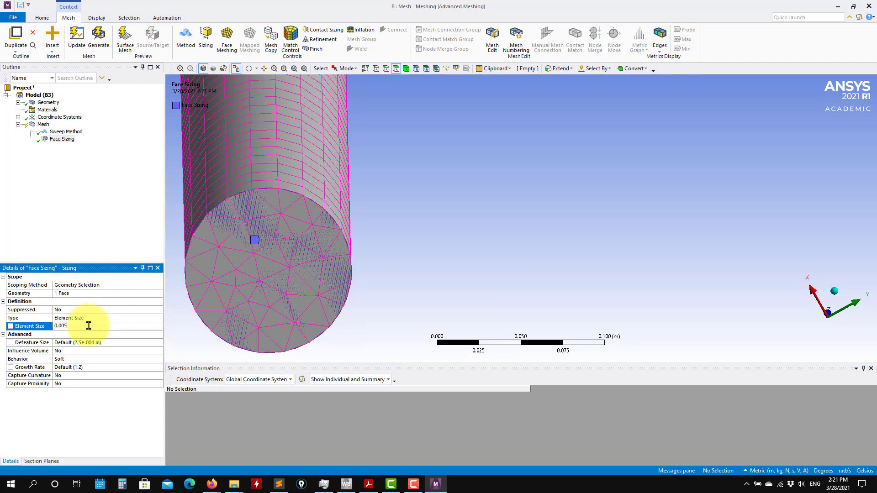
pyautogui.press('Return')
pyautogui.click(99, 39)
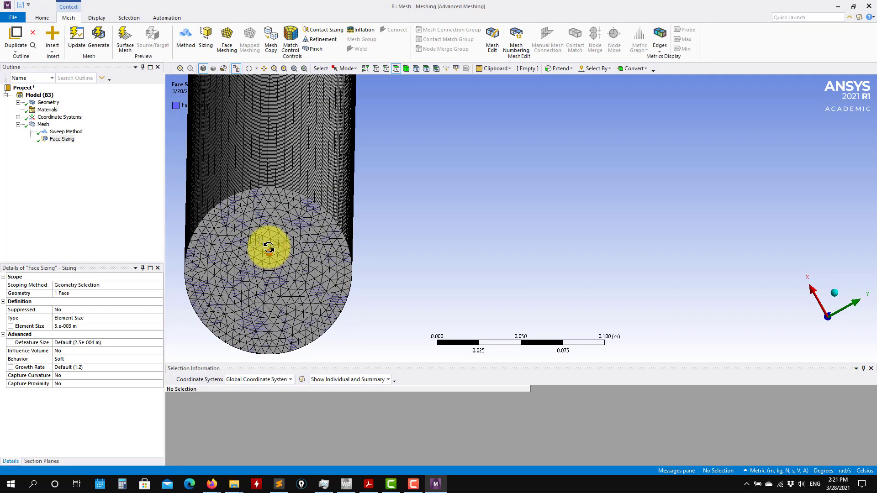
pyautogui.moveTo(270, 259); pyautogui.dragTo(270, 252, button='middle')
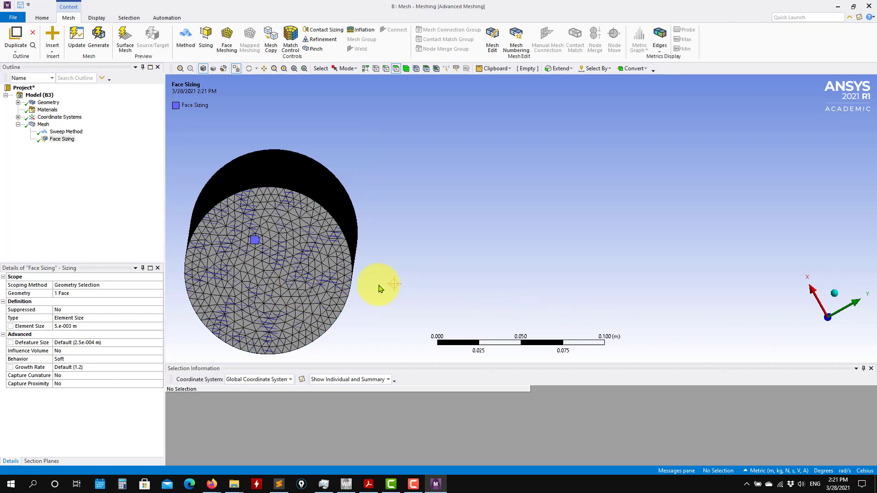
pyautogui.keyDown('ctrl'); pyautogui.moveTo(379, 288); pyautogui.dragTo(401, 262, button='middle'); pyautogui.keyUp('ctrl')
pyautogui.click(77, 325)
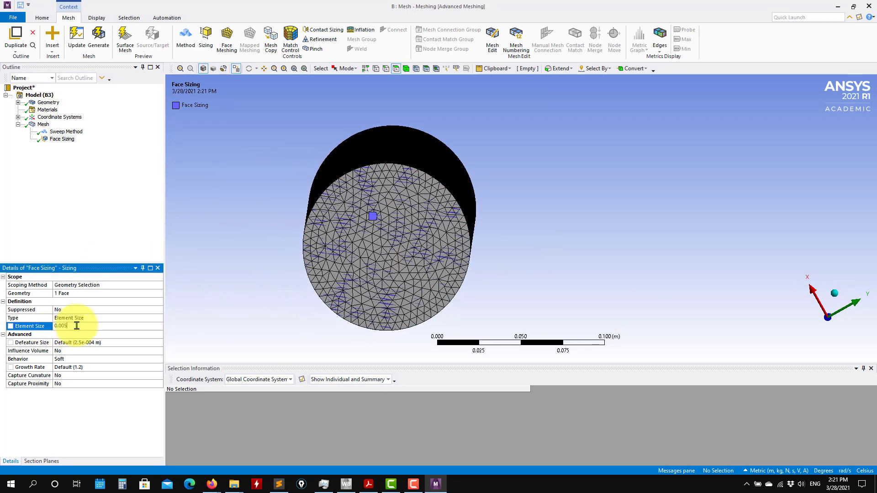
# Step: Set the face sizing element size to 2.5 mm (0.0025 m) and regenerate the mesh
pyautogui.write('5')
pyautogui.press('Return')
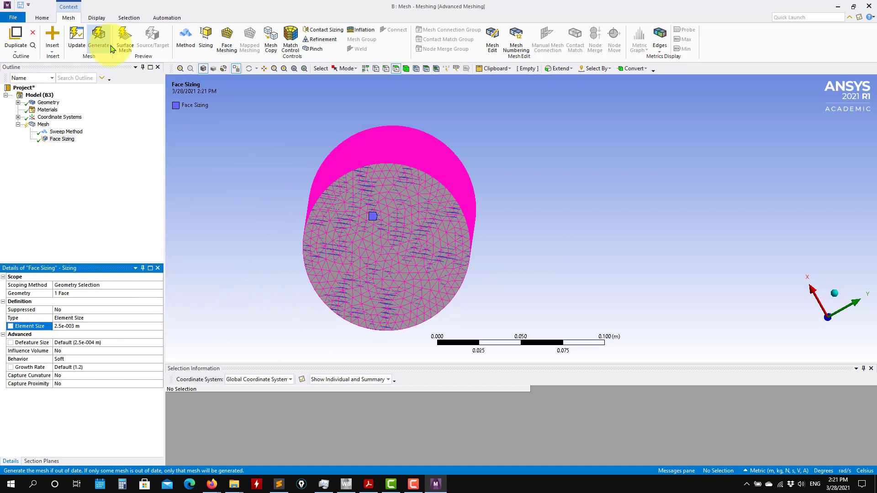
pyautogui.click(109, 44)
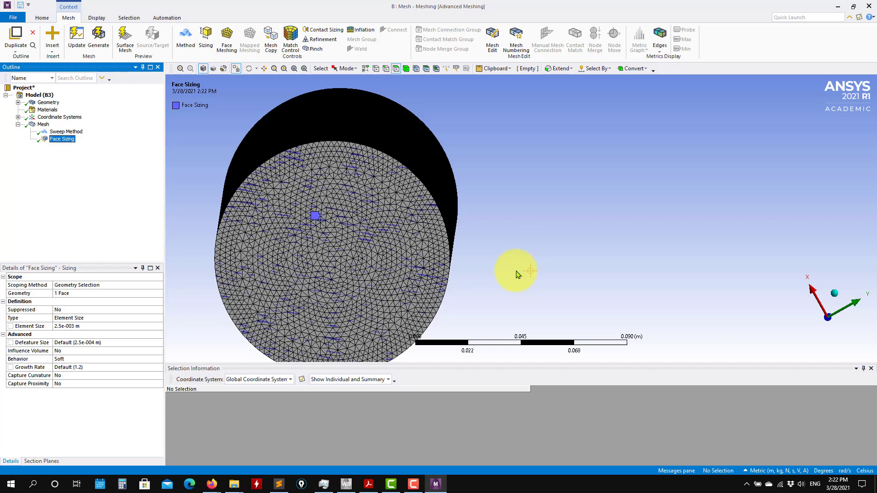
pyautogui.scroll(-3, 509, 264)
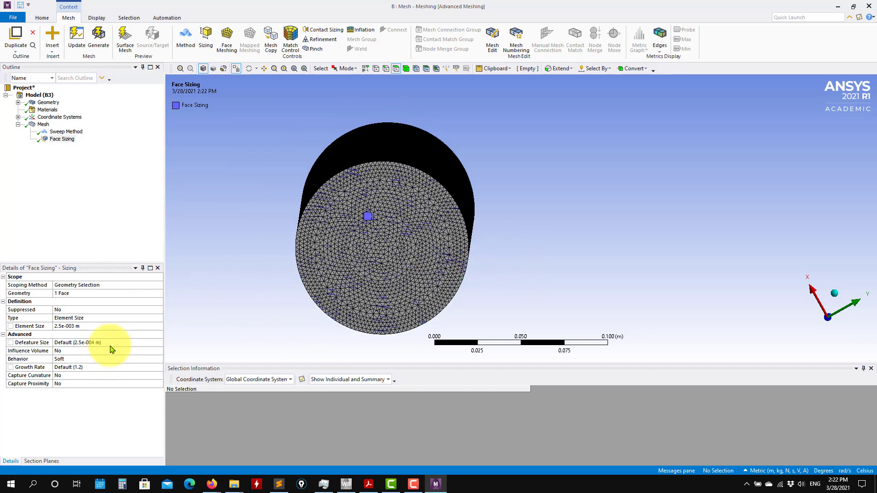
# Step: Switch the sweep method's free face mesh type to All Quad and regenerate
pyautogui.click(64, 131)
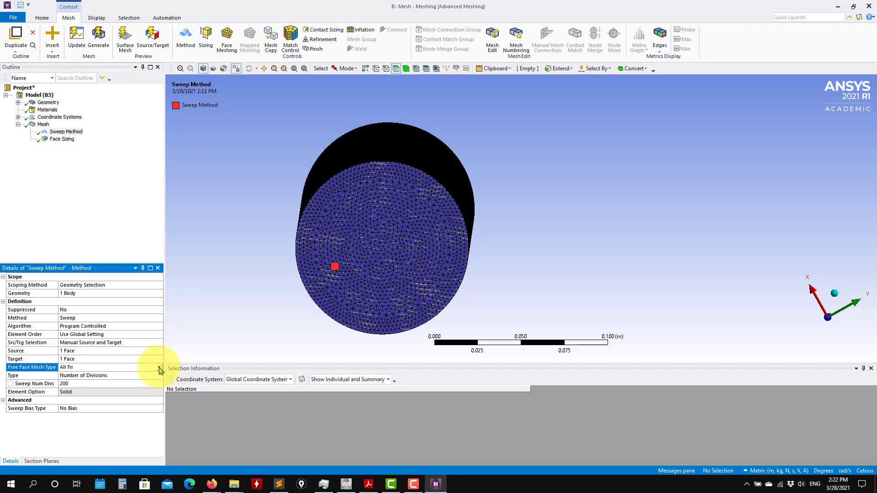
pyautogui.click(155, 367)
pyautogui.click(73, 383)
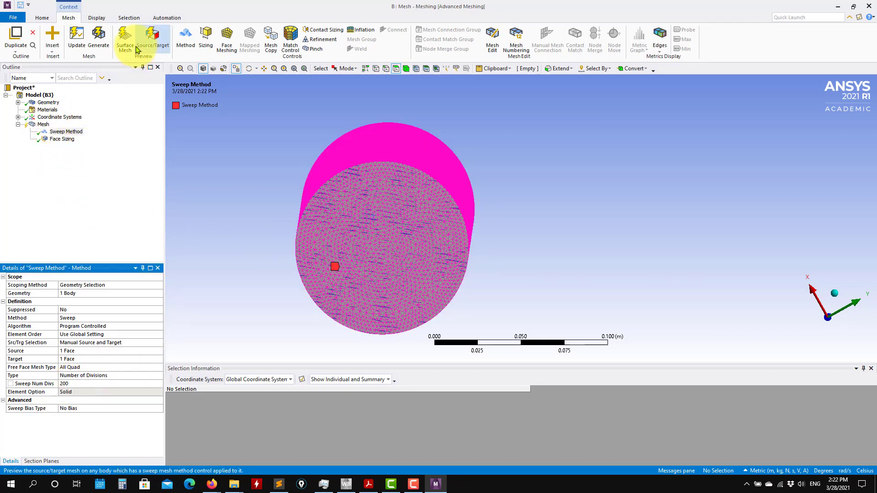
pyautogui.rightClick(43, 124)
pyautogui.moveTo(65, 131)
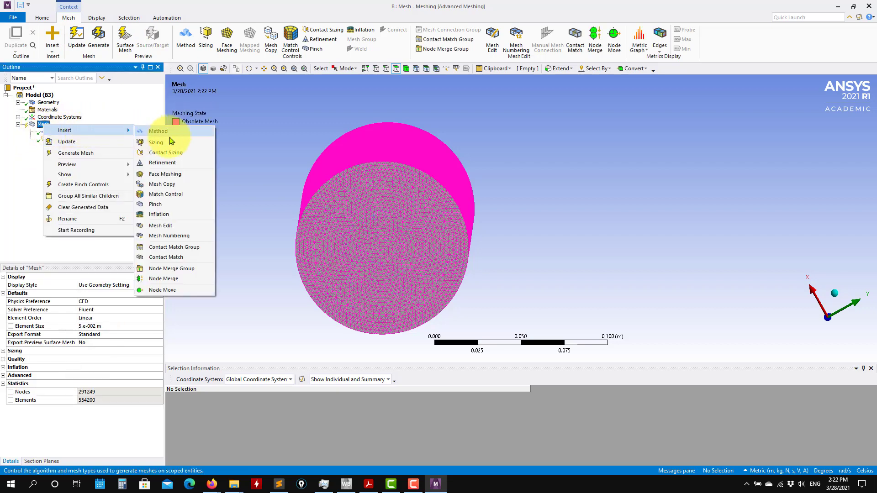
pyautogui.click(284, 141)
pyautogui.click(108, 49)
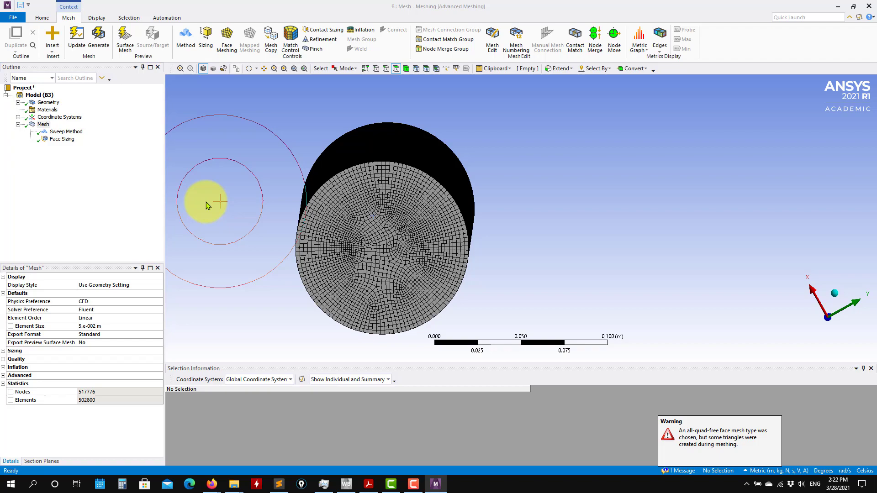
# Step: Orbit and pan to inspect the quad end face of the 502,800-element mesh
pyautogui.scroll(-1, 372, 250)
pyautogui.scroll(3, 356, 251)
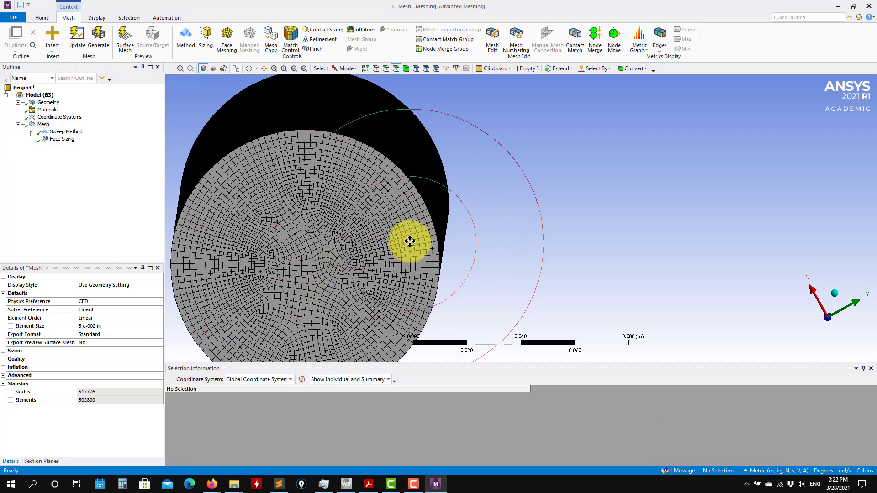
pyautogui.moveTo(410, 242)
pyautogui.mouseDown(button='middle')
pyautogui.moveTo(323, 297)
pyautogui.moveTo(389, 166)
pyautogui.mouseUp(button='middle')
pyautogui.moveTo(386, 215)
pyautogui.mouseDown(button='middle')
pyautogui.moveTo(688, 288)
pyautogui.moveTo(651, 299)
pyautogui.moveTo(823, 324)
pyautogui.moveTo(741, 340)
pyautogui.moveTo(638, 327)
pyautogui.moveTo(597, 102)
pyautogui.moveTo(561, 269)
pyautogui.mouseUp(button='middle')
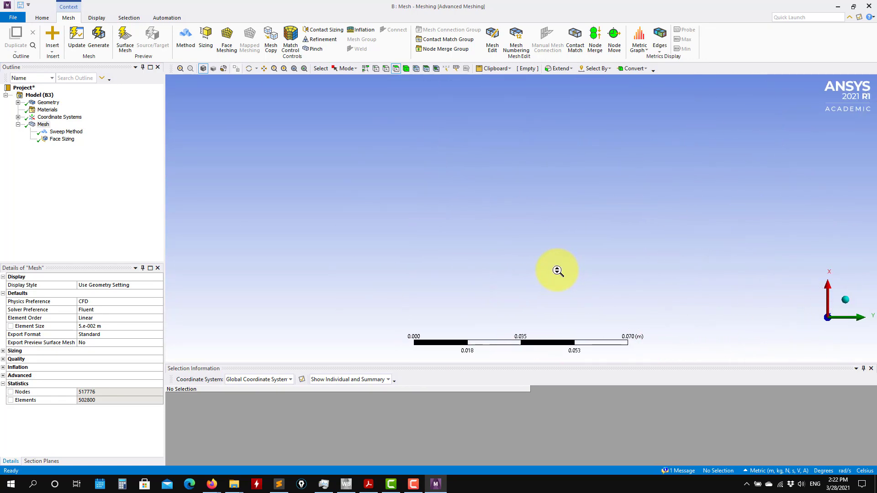
pyautogui.scroll(-5, 557, 271)
pyautogui.scroll(-2, 528, 264)
pyautogui.scroll(-2, 543, 239)
pyautogui.scroll(-1, 526, 245)
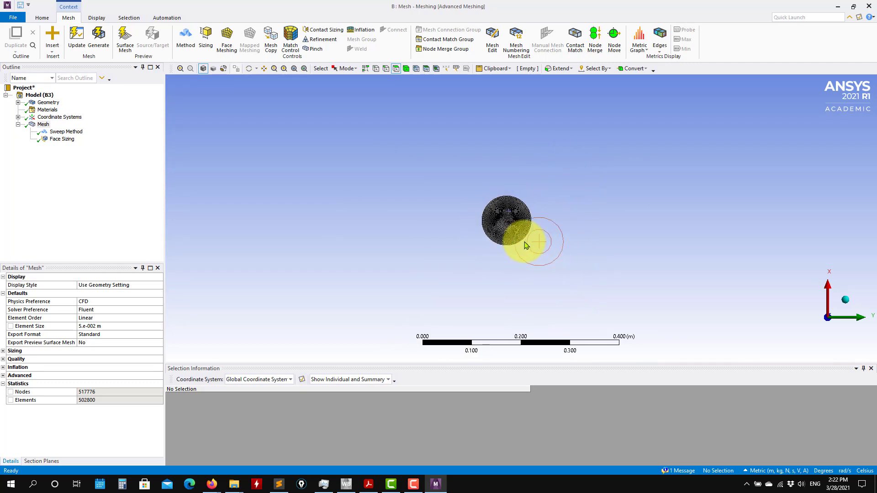
pyautogui.scroll(6, 525, 245)
pyautogui.scroll(2, 517, 237)
pyautogui.keyDown('ctrl'); pyautogui.moveTo(475, 238); pyautogui.dragTo(513, 224, button='middle'); pyautogui.keyUp('ctrl')
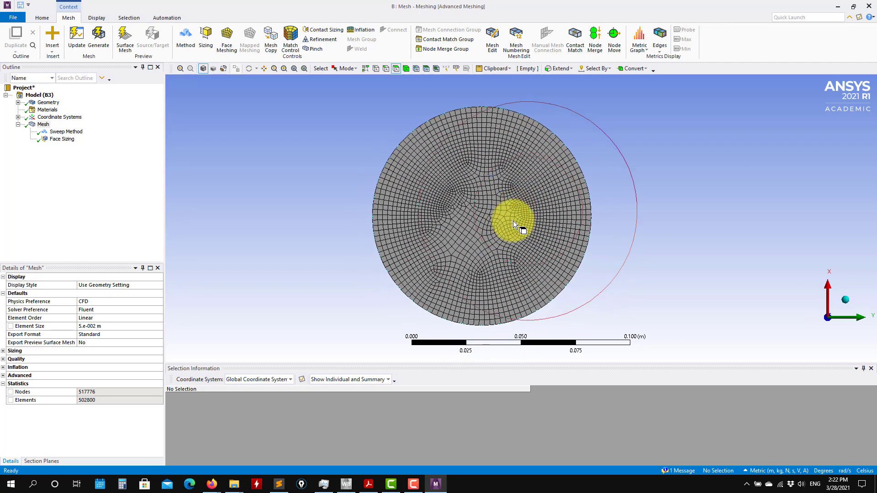
pyautogui.click(297, 480)
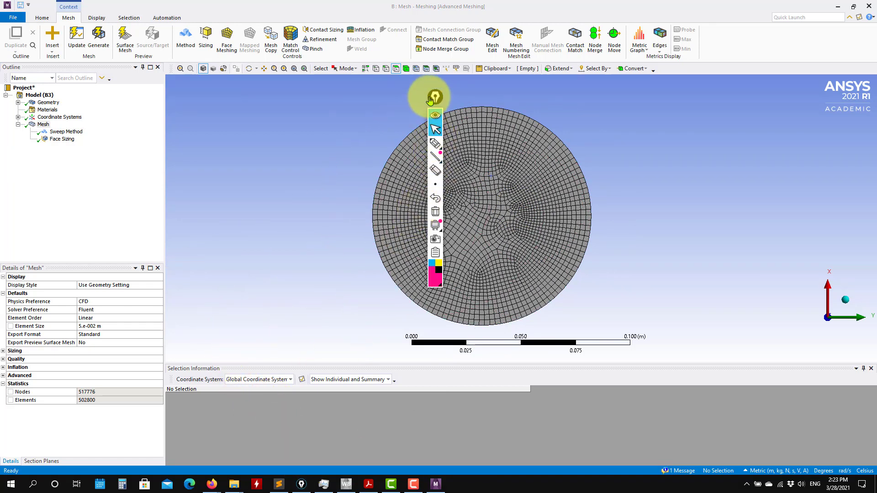
pyautogui.moveTo(435, 96); pyautogui.dragTo(158, 100)
pyautogui.click(158, 146)
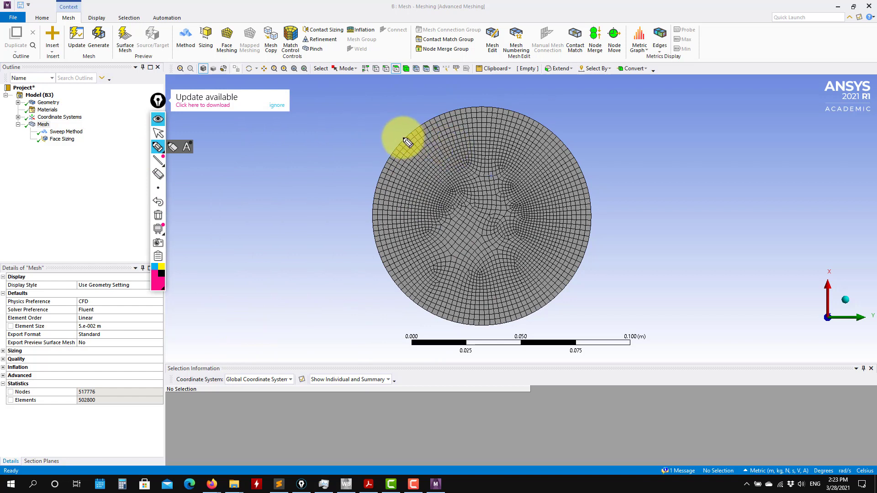
pyautogui.moveTo(404, 137)
pyautogui.mouseDown()
pyautogui.moveTo(460, 185)
pyautogui.moveTo(517, 192)
pyautogui.moveTo(512, 245)
pyautogui.moveTo(450, 196)
pyautogui.moveTo(470, 248)
pyautogui.moveTo(554, 137)
pyautogui.mouseUp()
pyautogui.moveTo(515, 251); pyautogui.dragTo(566, 292)
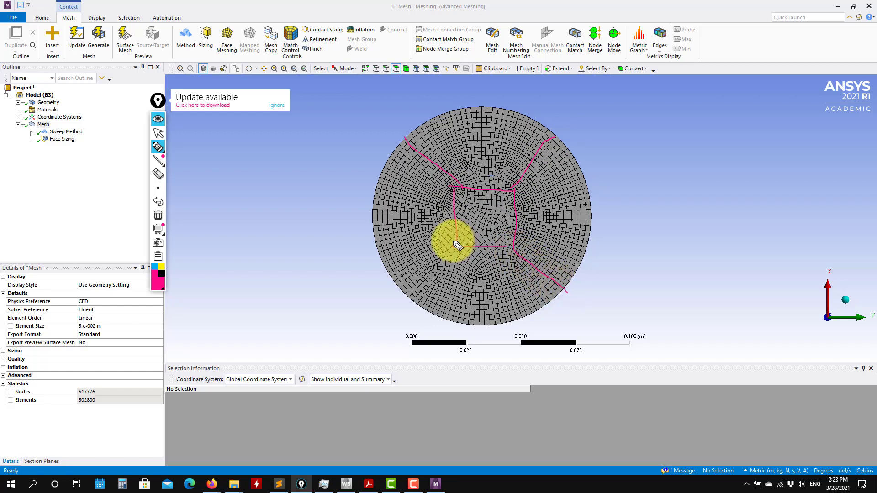
pyautogui.moveTo(457, 248); pyautogui.dragTo(413, 281)
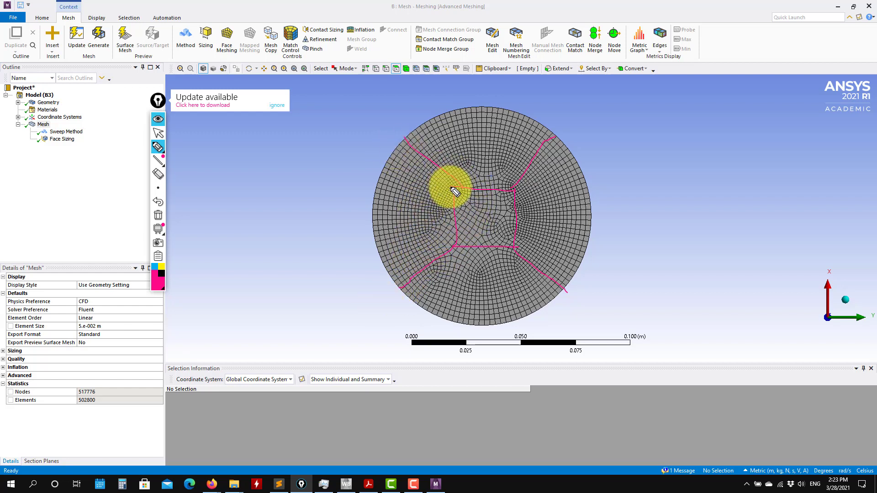
pyautogui.moveTo(407, 165)
pyautogui.mouseDown()
pyautogui.moveTo(452, 191)
pyautogui.moveTo(376, 184)
pyautogui.moveTo(445, 202)
pyautogui.moveTo(367, 225)
pyautogui.mouseUp()
pyautogui.moveTo(450, 231)
pyautogui.mouseDown()
pyautogui.moveTo(368, 251)
pyautogui.moveTo(466, 254)
pyautogui.moveTo(427, 312)
pyautogui.mouseUp()
pyautogui.moveTo(466, 251)
pyautogui.mouseDown()
pyautogui.moveTo(472, 323)
pyautogui.moveTo(504, 315)
pyautogui.mouseUp()
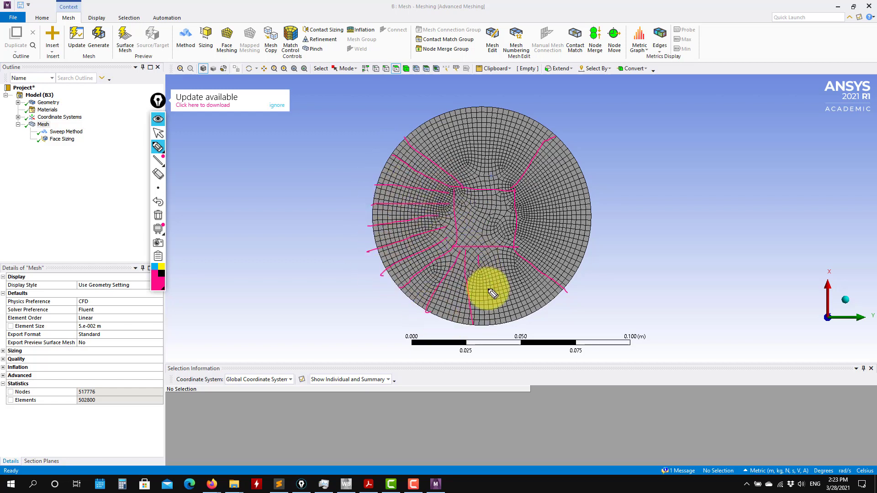
pyautogui.moveTo(552, 299)
pyautogui.mouseDown()
pyautogui.moveTo(514, 252)
pyautogui.moveTo(586, 263)
pyautogui.mouseUp()
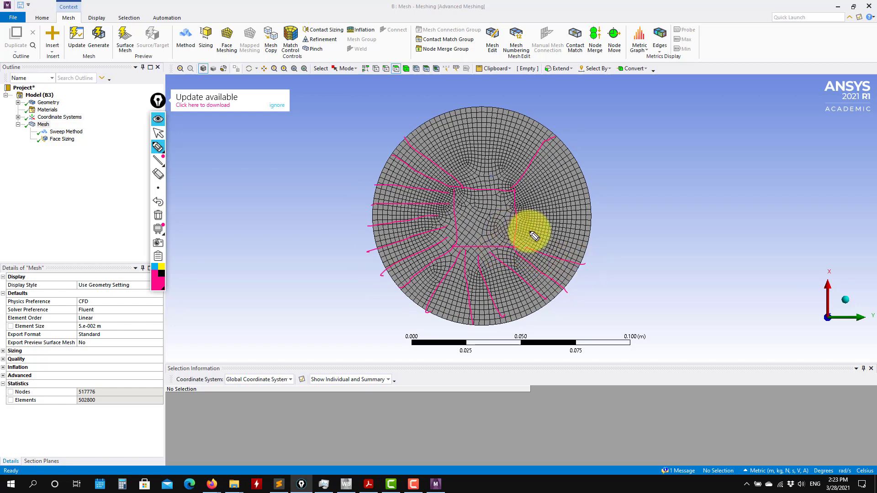
pyautogui.moveTo(525, 232); pyautogui.dragTo(583, 233)
pyautogui.moveTo(521, 213); pyautogui.dragTo(596, 209)
pyautogui.moveTo(517, 187); pyautogui.dragTo(598, 175)
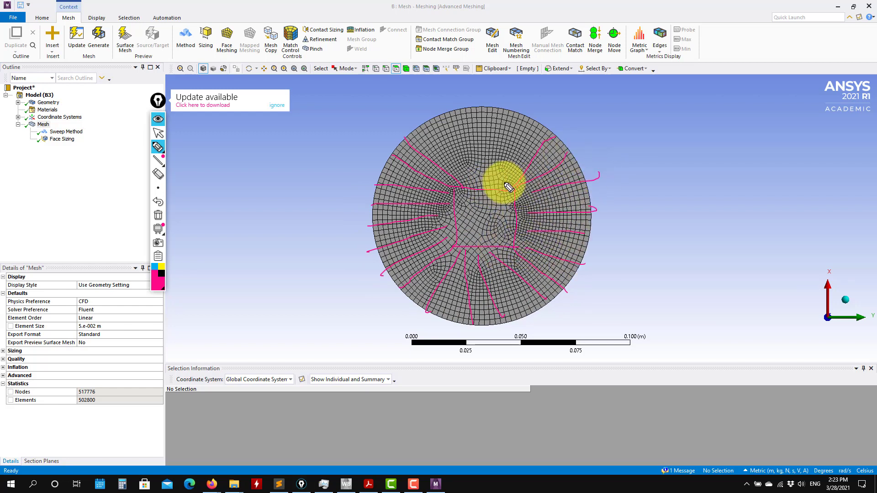
pyautogui.moveTo(505, 187)
pyautogui.mouseDown()
pyautogui.moveTo(542, 113)
pyautogui.moveTo(498, 105)
pyautogui.mouseUp()
pyautogui.moveTo(475, 180)
pyautogui.mouseDown()
pyautogui.moveTo(456, 113)
pyautogui.moveTo(424, 127)
pyautogui.mouseUp()
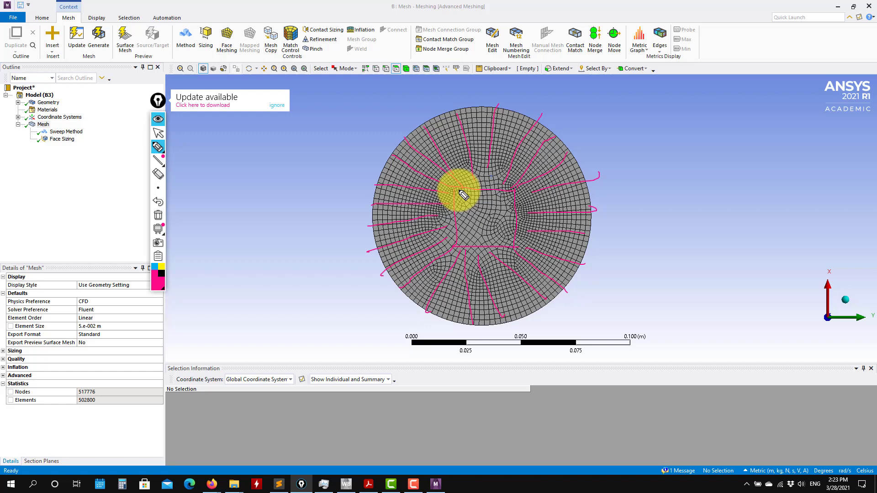
pyautogui.moveTo(471, 250)
pyautogui.mouseDown()
pyautogui.moveTo(470, 191)
pyautogui.moveTo(485, 191)
pyautogui.mouseUp()
pyautogui.moveTo(500, 247)
pyautogui.mouseDown()
pyautogui.moveTo(499, 190)
pyautogui.moveTo(517, 200)
pyautogui.mouseUp()
pyautogui.moveTo(452, 214)
pyautogui.mouseDown()
pyautogui.moveTo(516, 214)
pyautogui.moveTo(516, 229)
pyautogui.mouseUp()
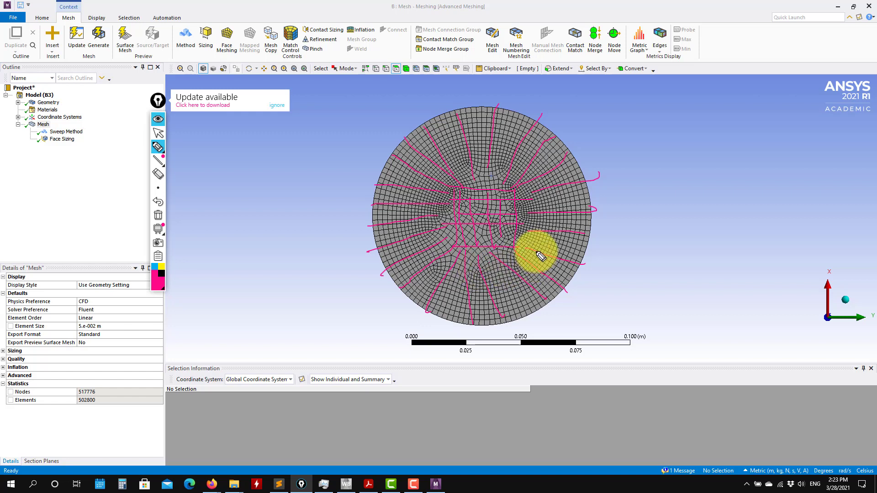
pyautogui.moveTo(453, 176); pyautogui.dragTo(433, 262)
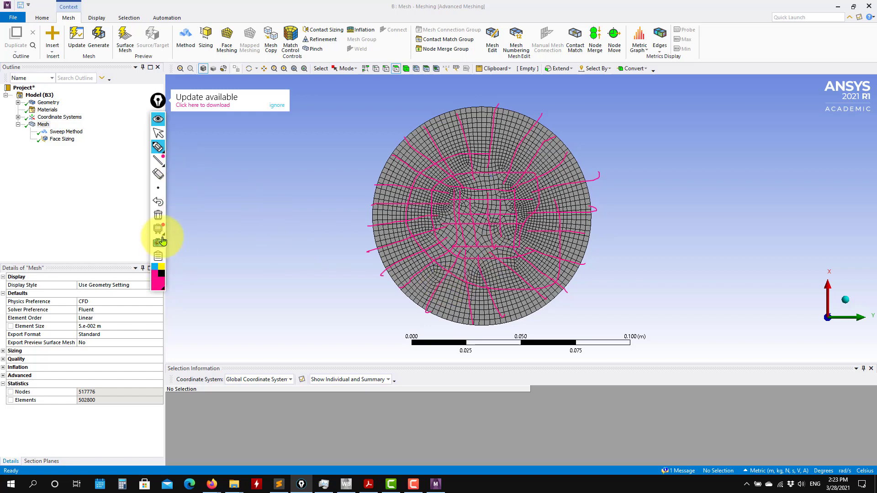
pyautogui.click(158, 215)
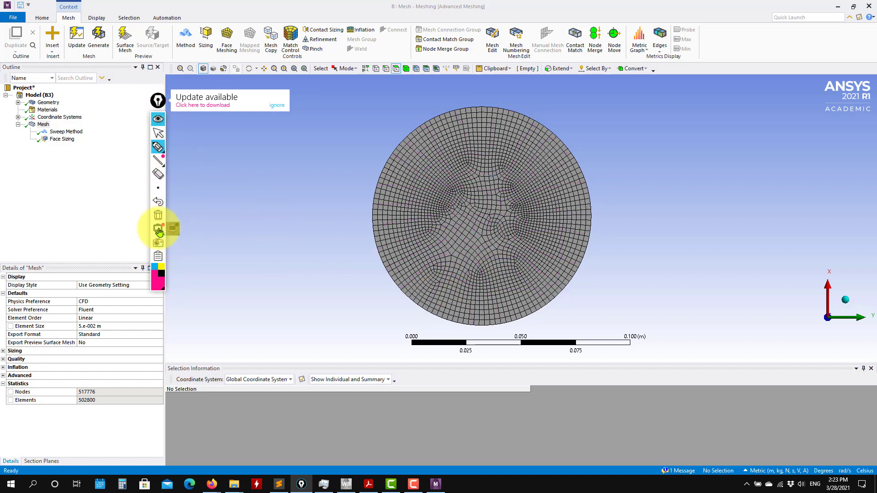
pyautogui.click(160, 259)
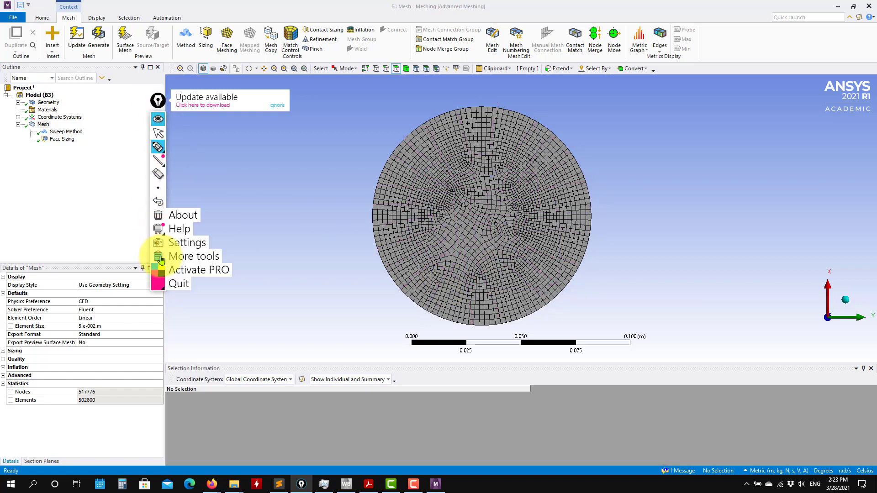
pyautogui.click(179, 282)
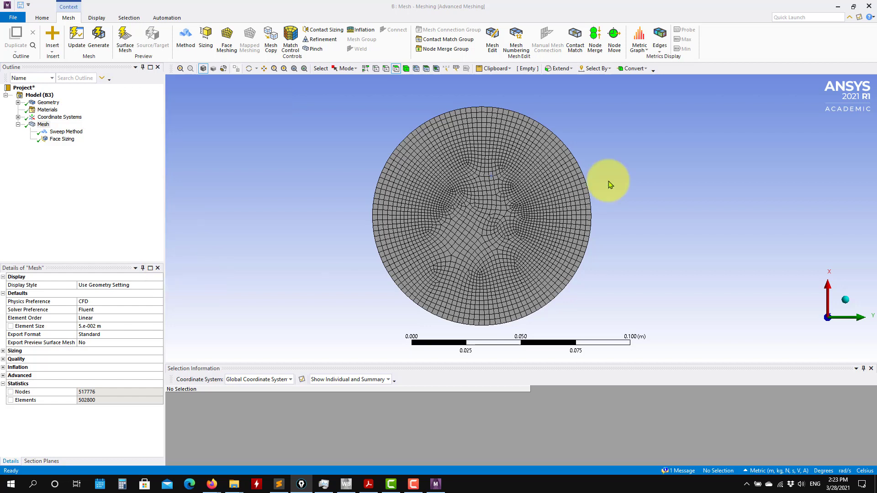
# Step: Change the sweep free face mesh type from All Quad to All Tri and regenerate
pyautogui.rightClick(43, 125)
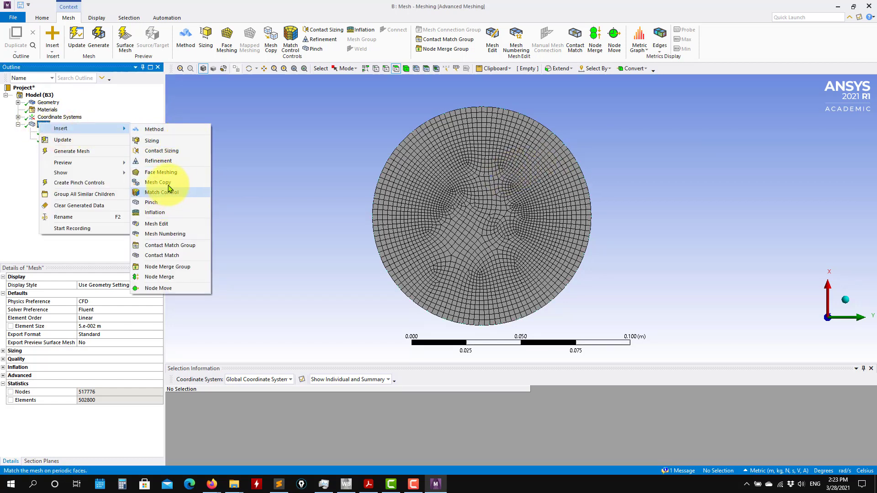
pyautogui.click(283, 245)
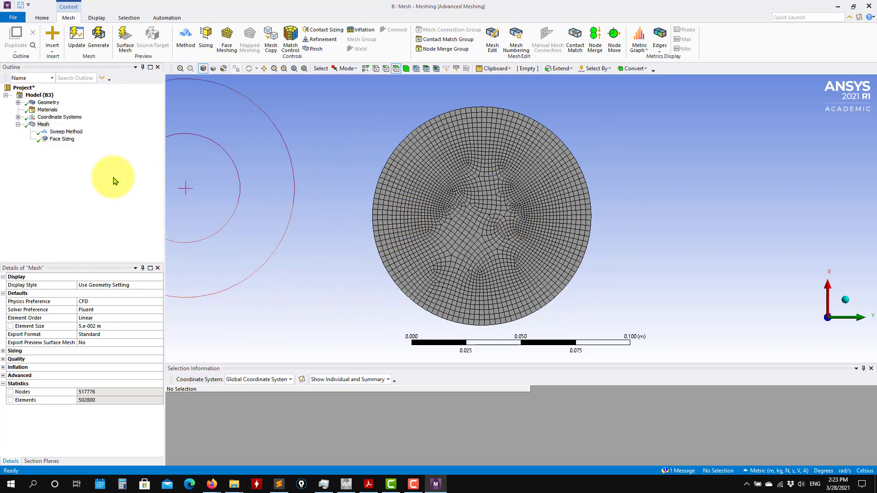
pyautogui.click(68, 132)
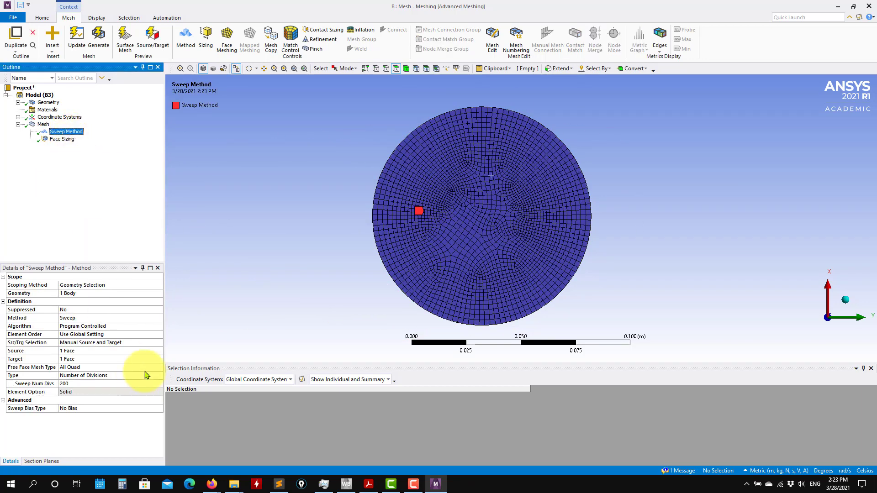
pyautogui.click(159, 367)
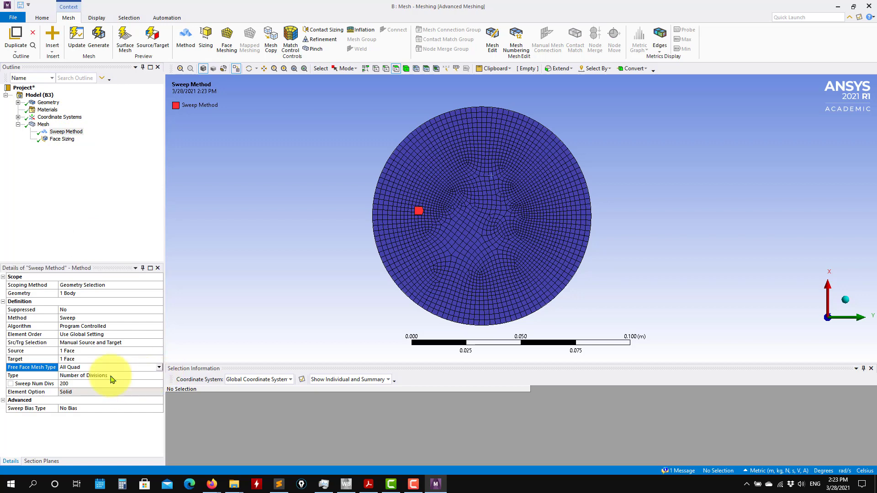
pyautogui.click(112, 379)
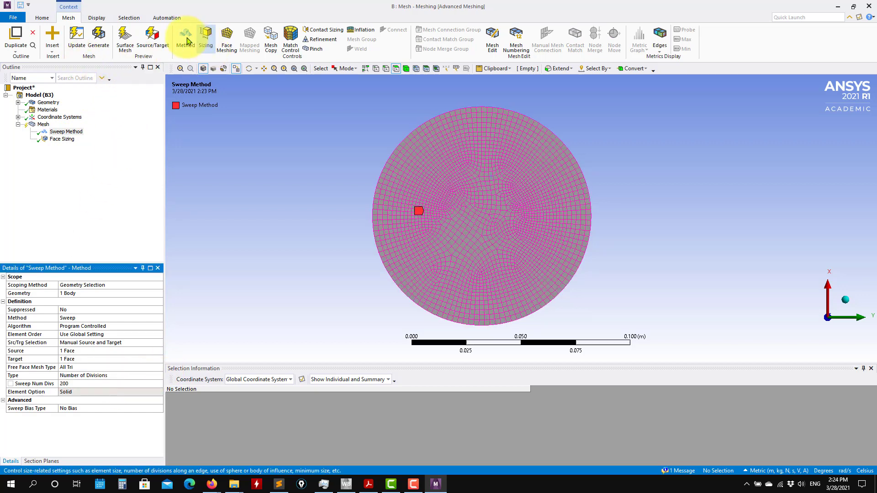
pyautogui.click(98, 41)
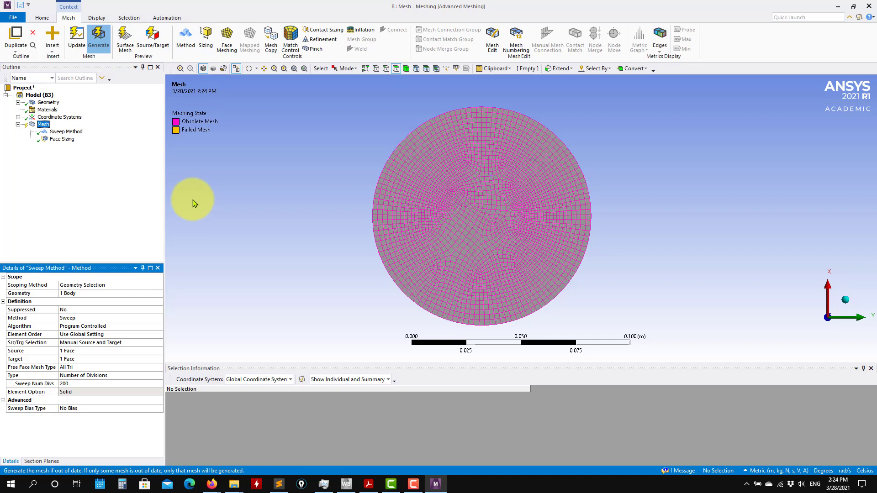
pyautogui.click(193, 202)
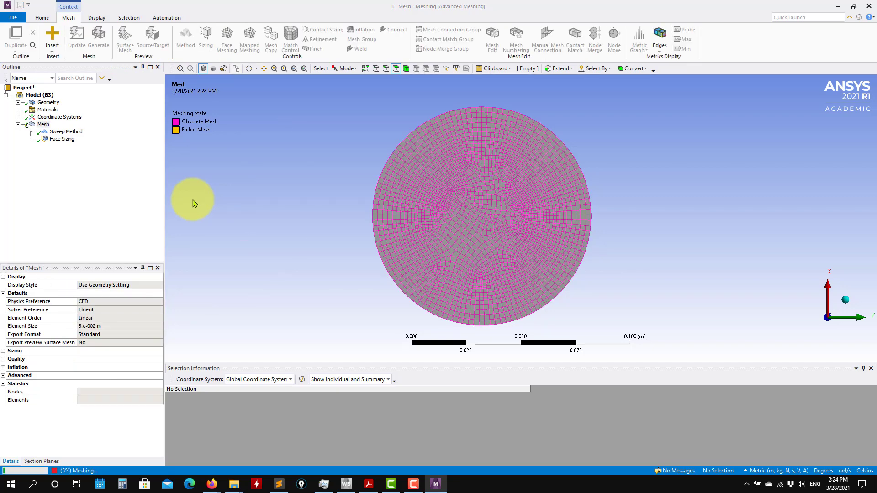
pyautogui.click(246, 204)
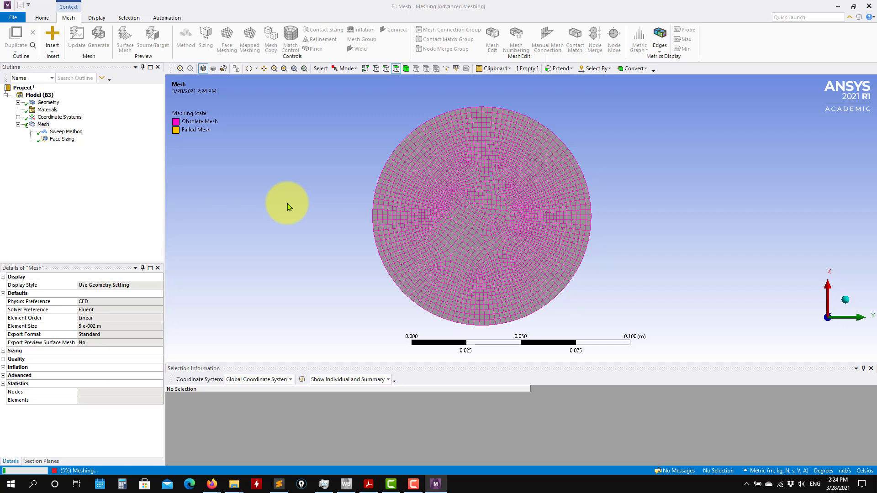
pyautogui.press('Down')
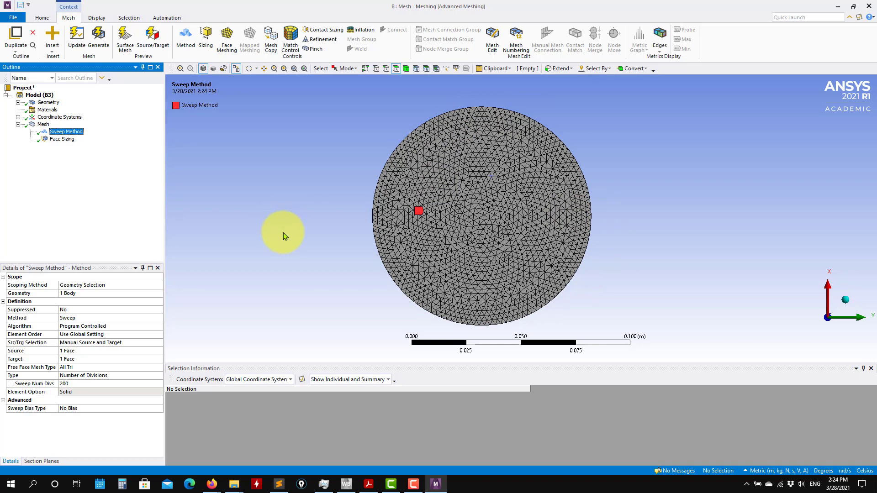
pyautogui.scroll(1, 283, 236)
pyautogui.scroll(-1, 284, 233)
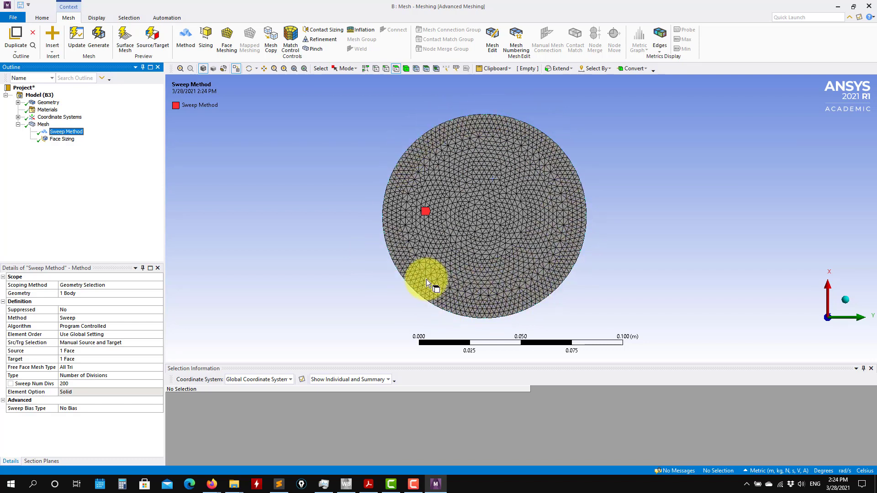
# Step: Insert an Inflation control on the Mesh and assign it to the pipe body
pyautogui.click(46, 126)
pyautogui.rightClick(51, 130)
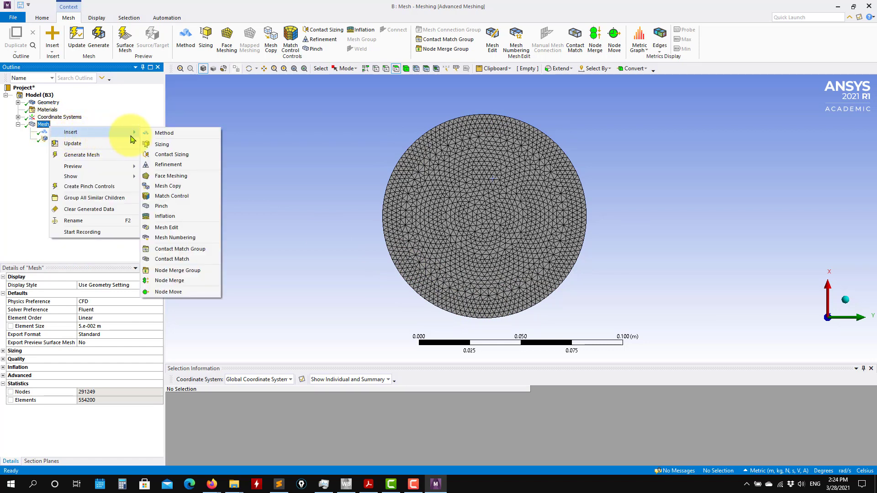
pyautogui.moveTo(96, 132)
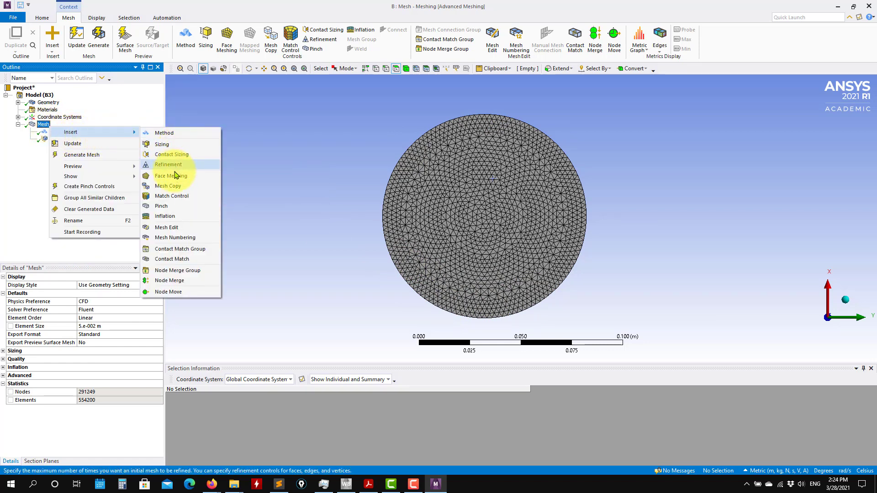
pyautogui.click(178, 217)
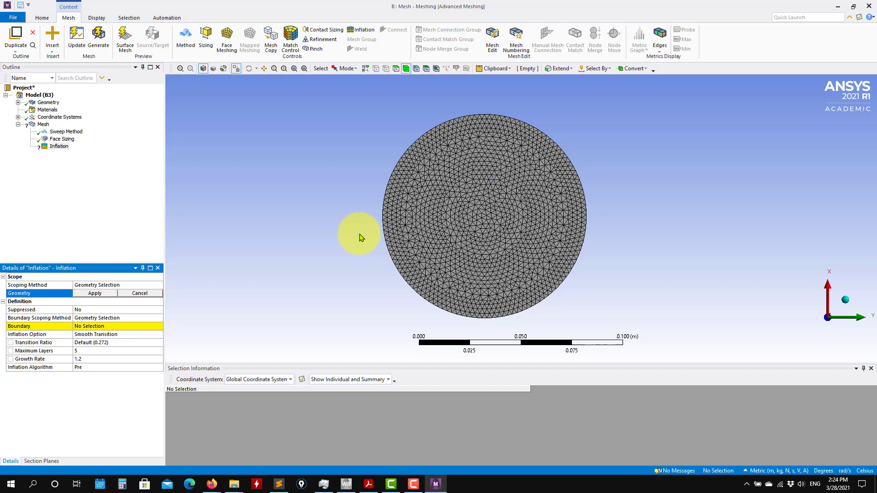
pyautogui.click(467, 218)
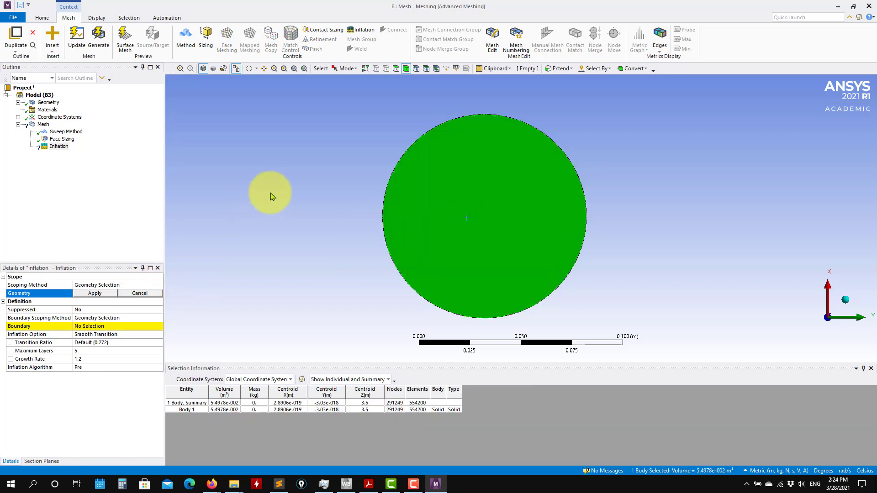
pyautogui.click(394, 69)
pyautogui.click(434, 193)
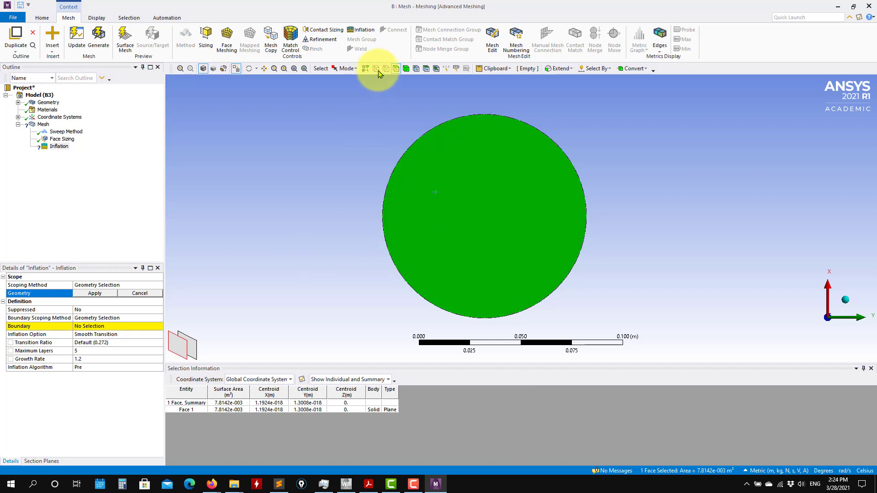
pyautogui.click(404, 68)
pyautogui.click(471, 192)
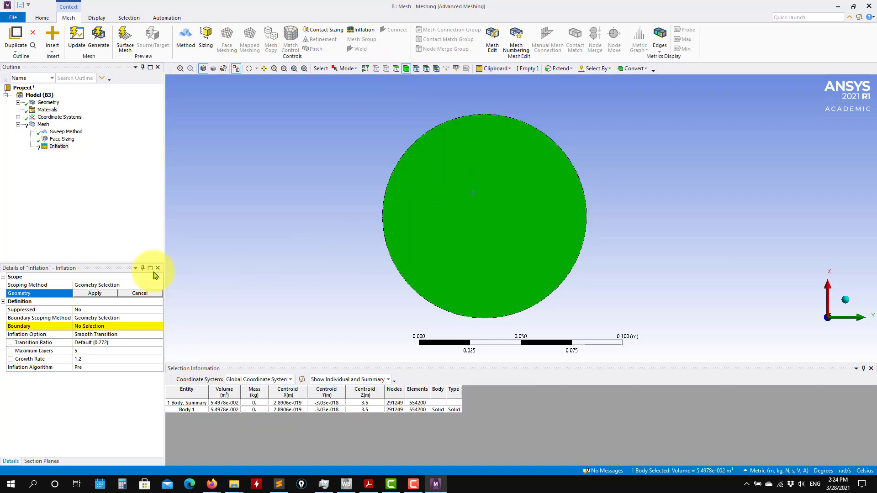
pyautogui.click(99, 293)
pyautogui.click(100, 297)
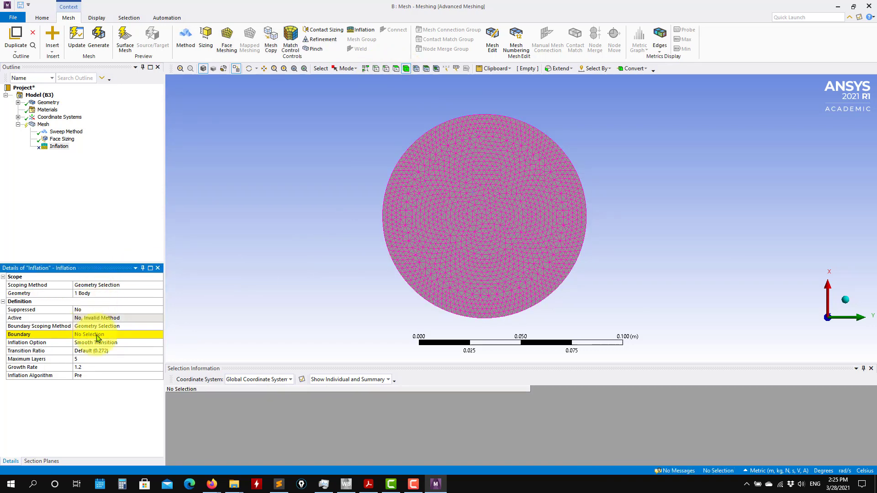
# Step: Rescope inflation to the circular end face, with the circle's outer edge as boundary
pyautogui.click(96, 334)
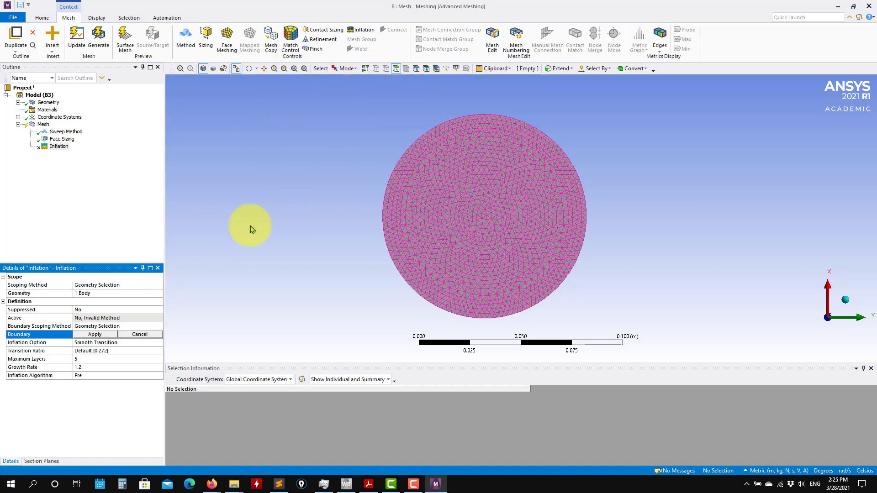
pyautogui.click(123, 285)
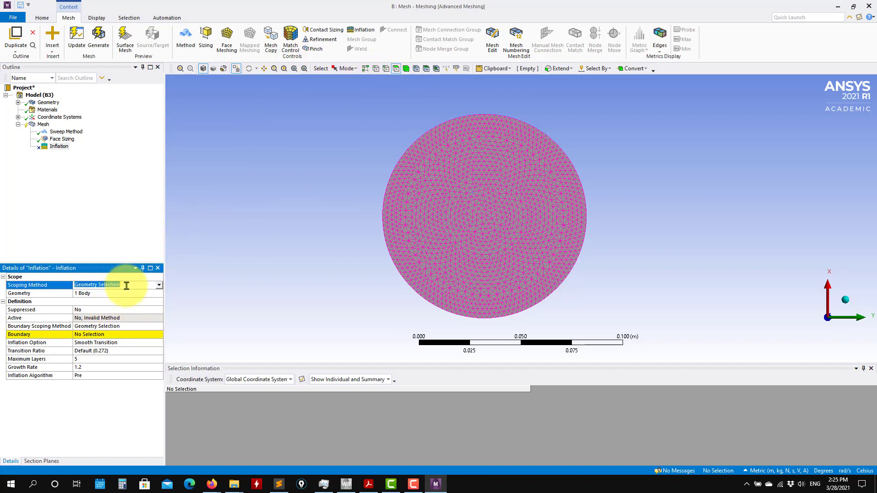
pyautogui.click(117, 293)
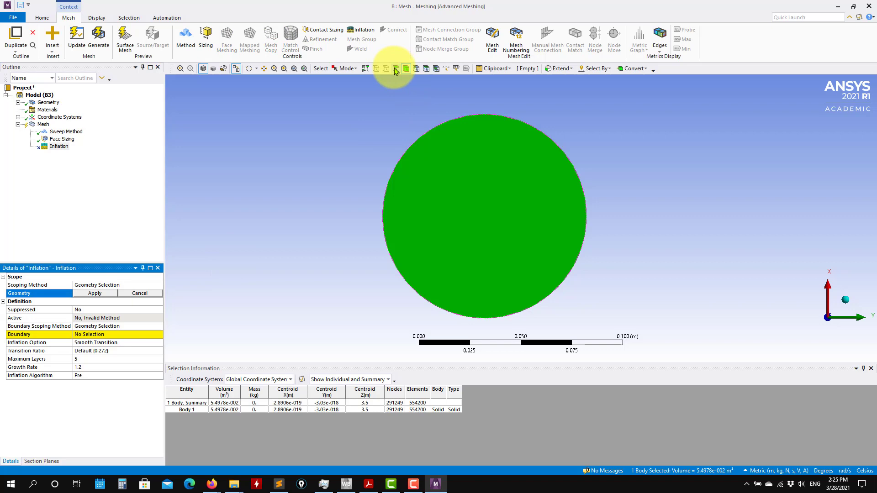
pyautogui.click(396, 69)
pyautogui.click(473, 208)
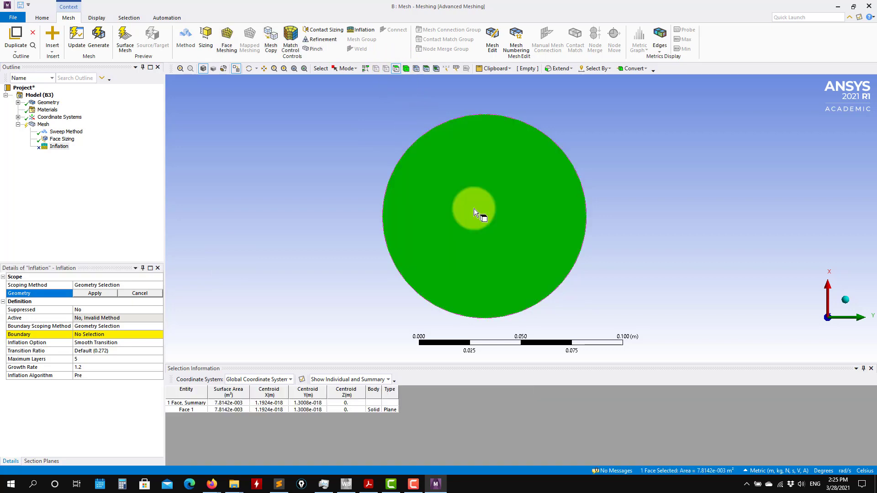
pyautogui.click(95, 293)
pyautogui.click(96, 326)
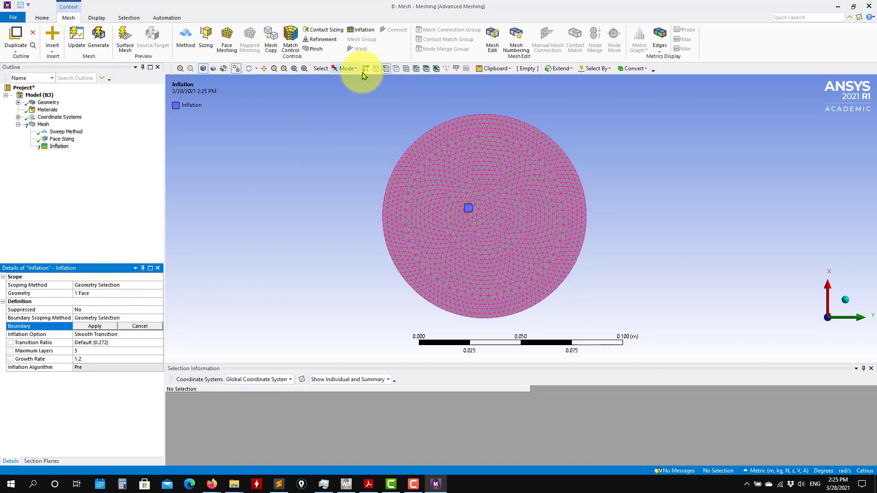
pyautogui.click(448, 120)
pyautogui.click(95, 326)
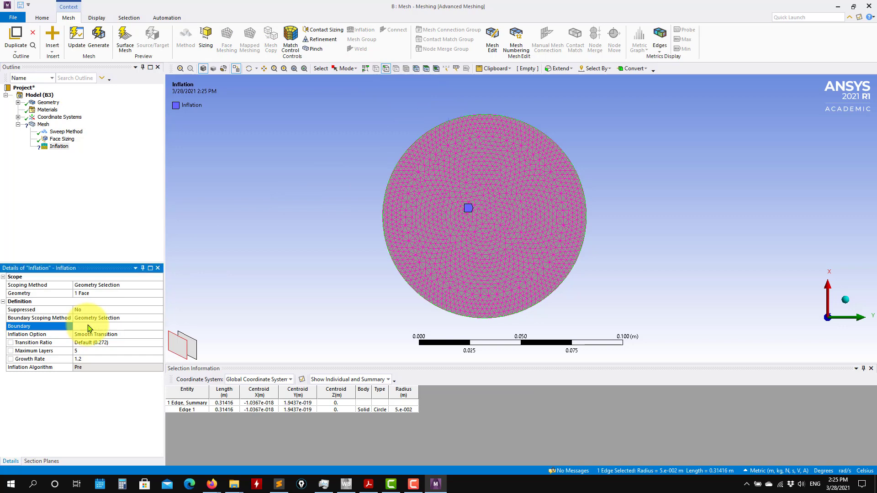
# Step: Re-apply Face Sizing to the circular face with a 0.01 m element size and regenerate
pyautogui.click(66, 139)
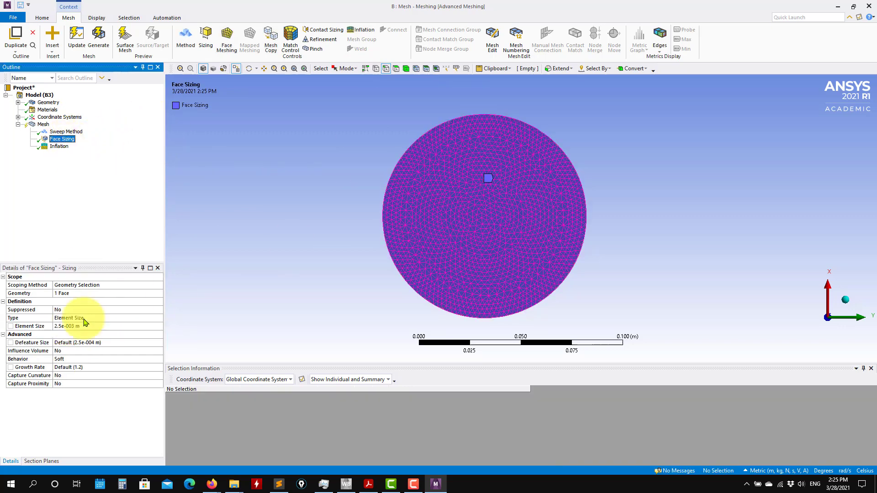
pyautogui.click(114, 344)
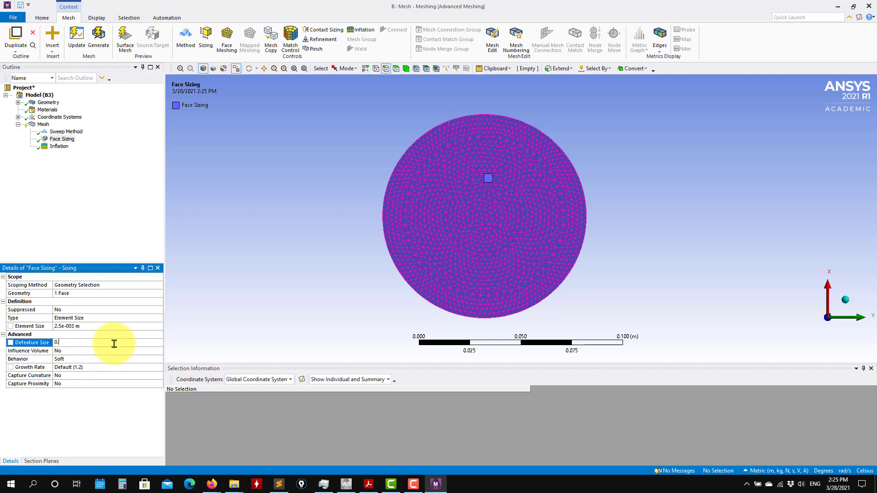
pyautogui.write('01')
pyautogui.press('Return')
pyautogui.click(98, 39)
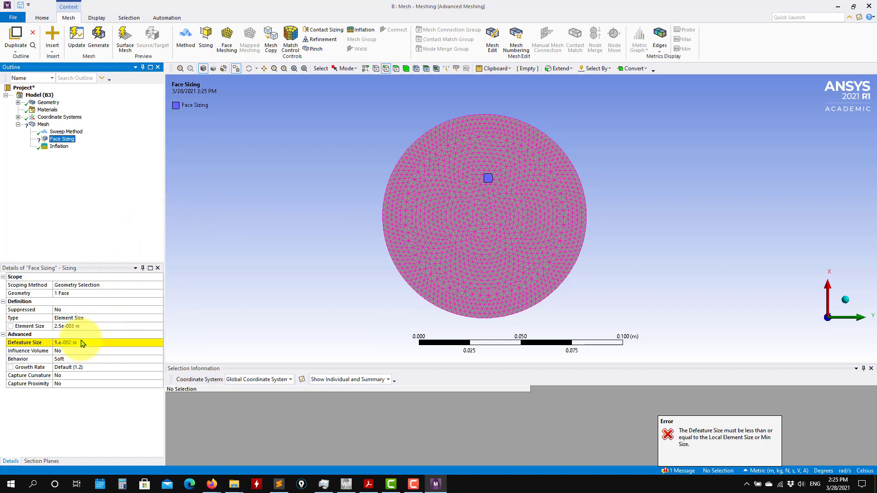
pyautogui.click(95, 292)
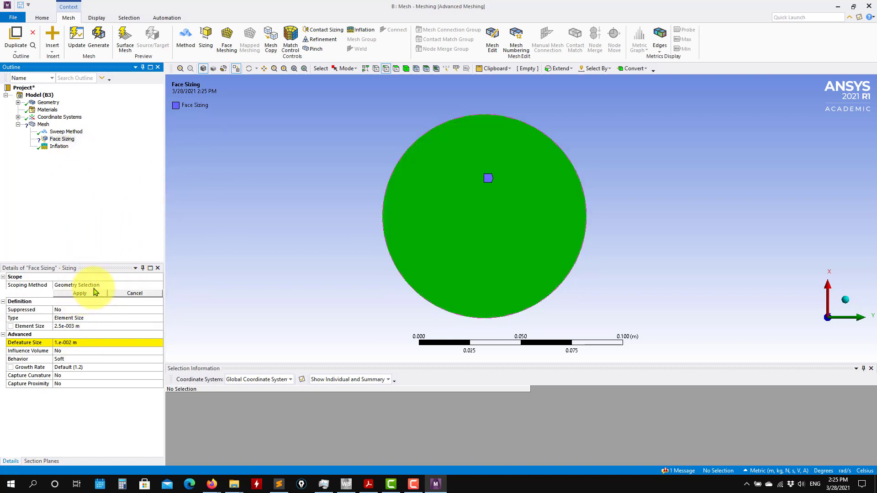
pyautogui.click(427, 206)
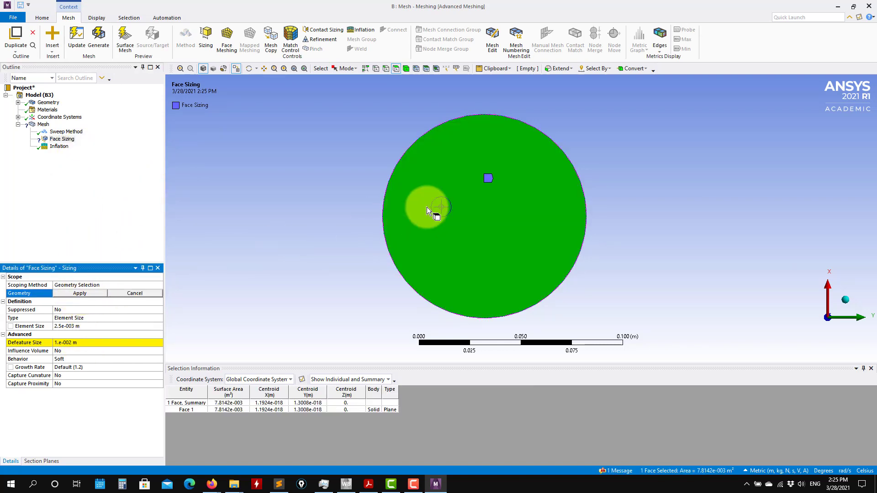
pyautogui.click(93, 293)
pyautogui.click(87, 343)
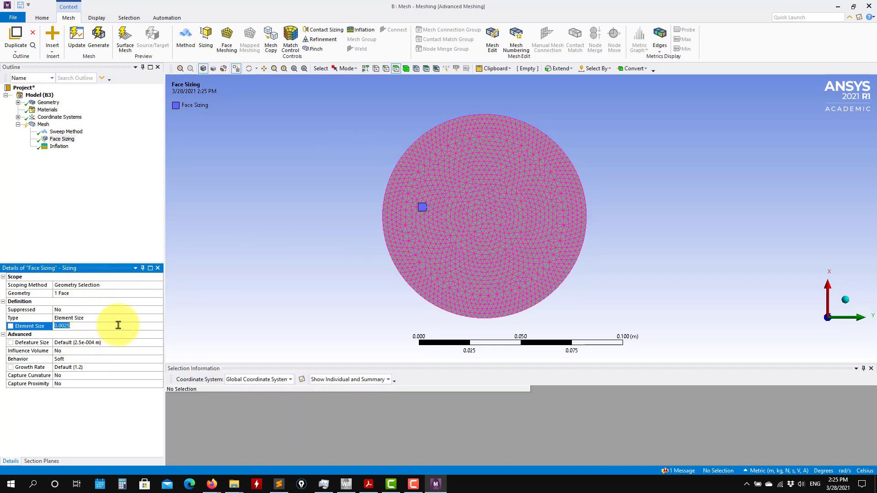
pyautogui.press('Return')
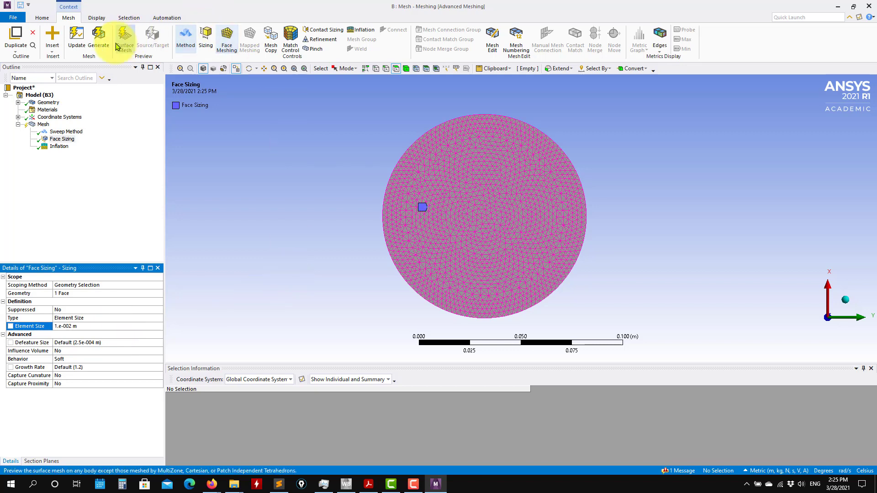
pyautogui.click(98, 39)
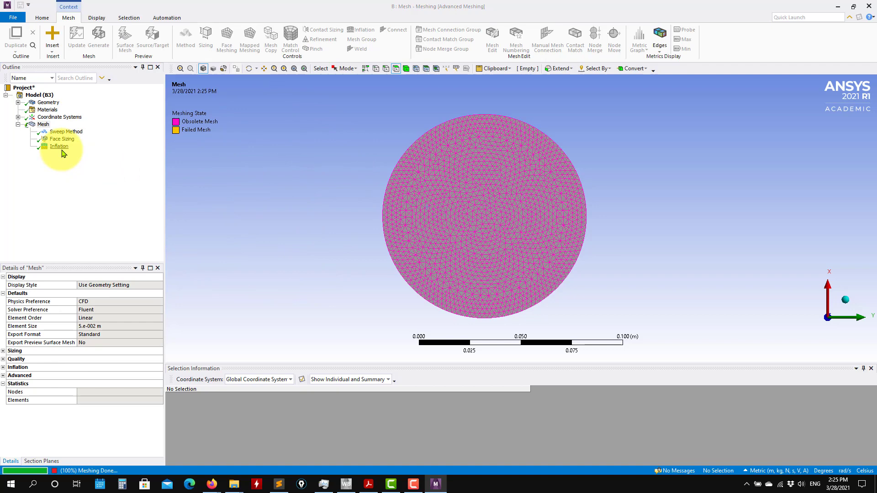
pyautogui.click(62, 139)
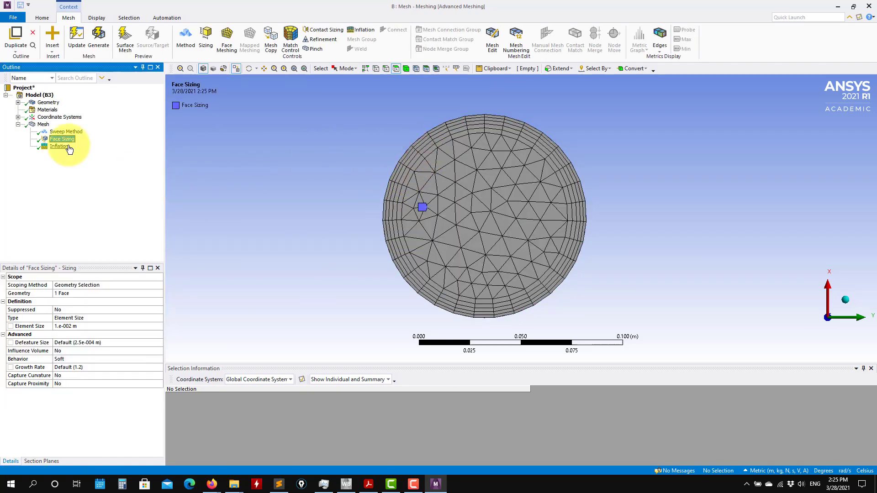
# Step: Switch inflation to First Layer Thickness with a 6e-6 m first layer height and regenerate
pyautogui.click(68, 147)
pyautogui.click(136, 335)
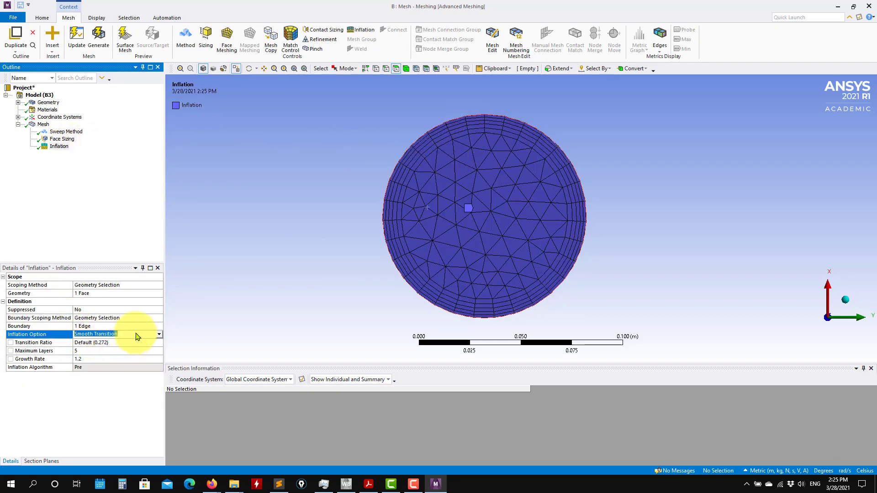
pyautogui.click(159, 335)
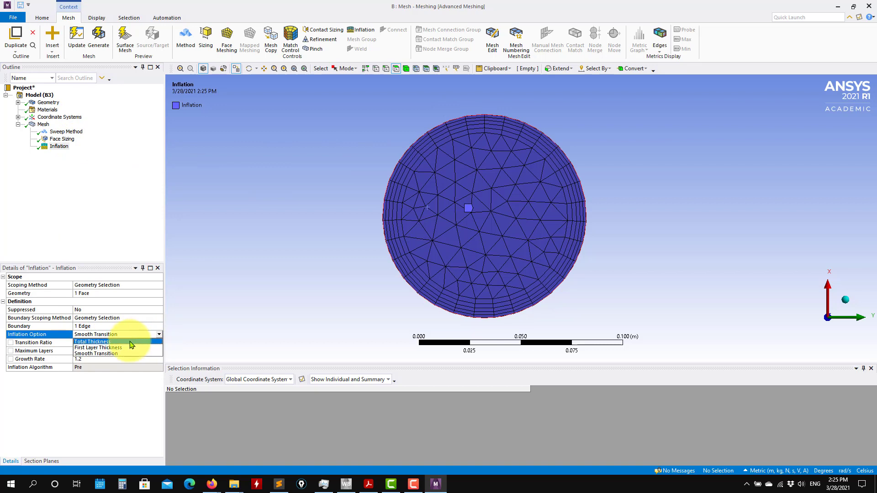
pyautogui.click(115, 348)
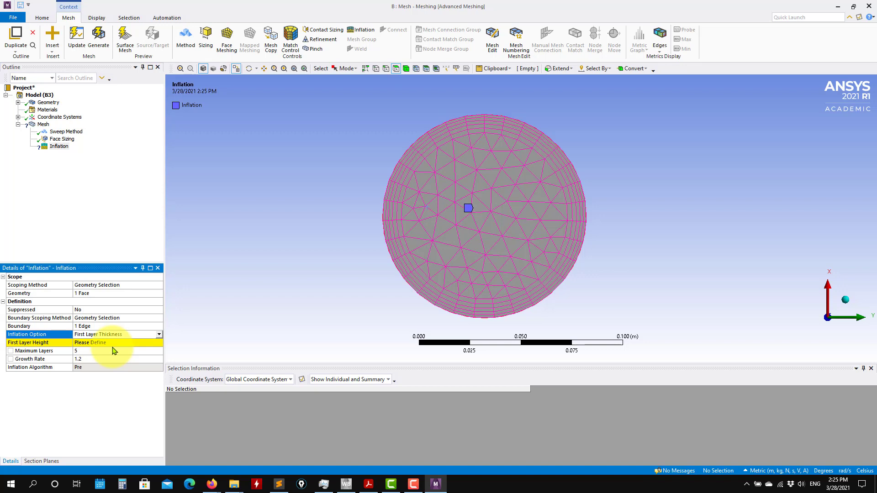
pyautogui.click(117, 343)
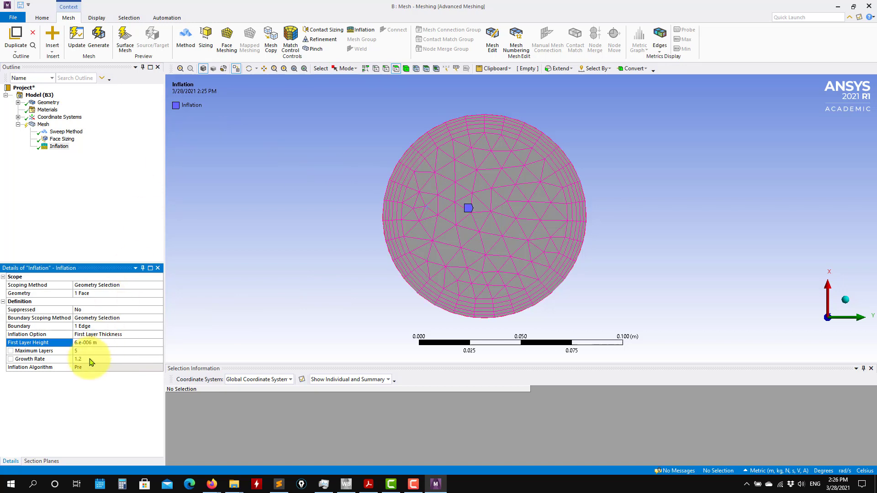
pyautogui.click(99, 39)
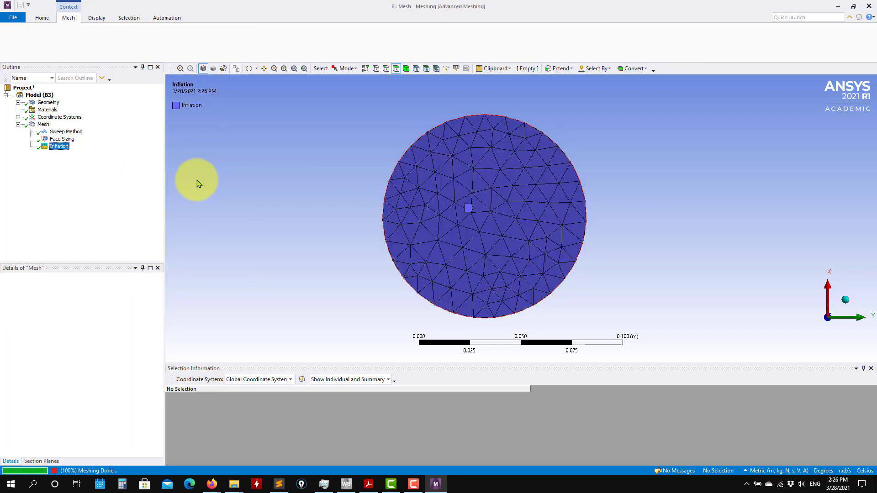
# Step: Raise the inflation first layer height to 1e-5 m and regenerate the mesh
pyautogui.click(352, 198)
pyautogui.scroll(3, 470, 126)
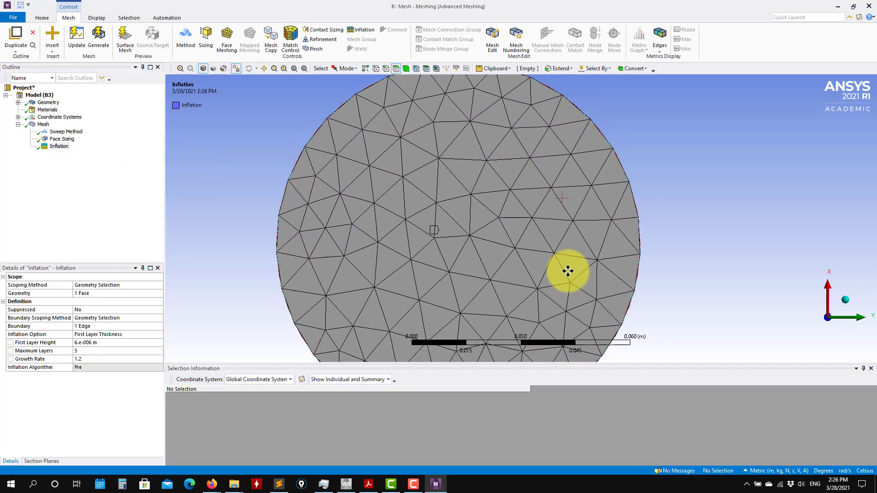
pyautogui.scroll(3, 480, 222)
pyautogui.scroll(2, 478, 197)
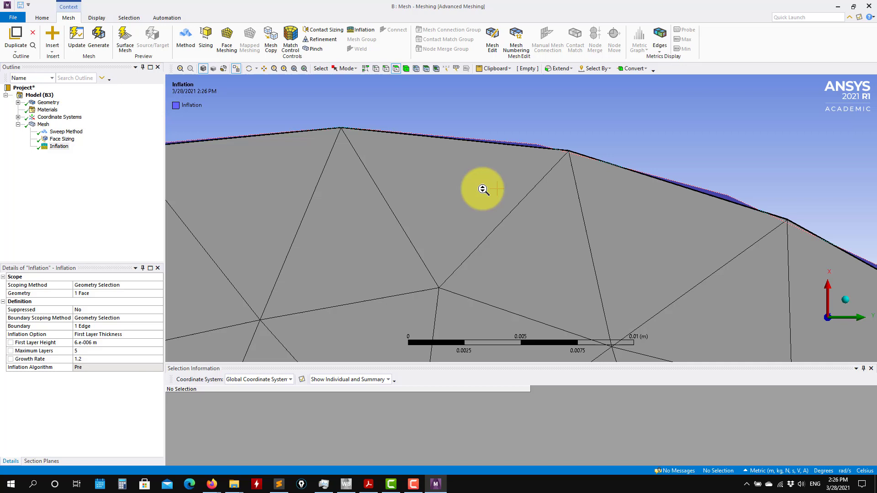
pyautogui.click(98, 342)
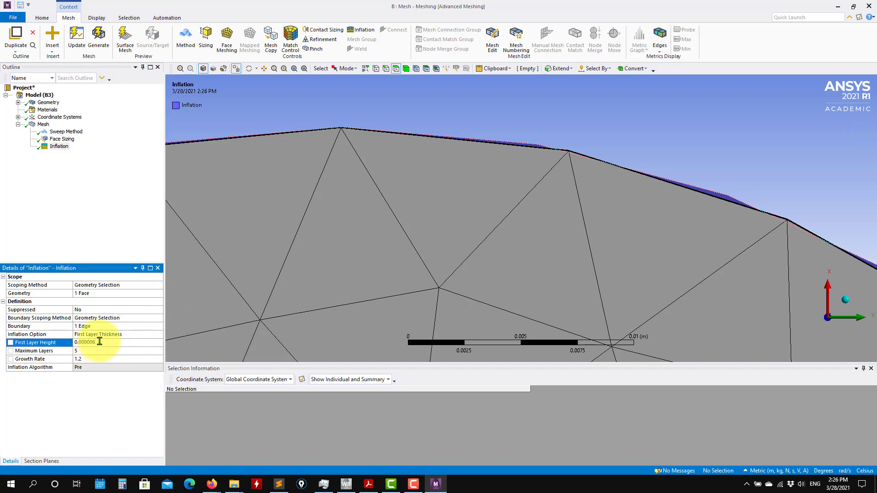
pyautogui.press('Return')
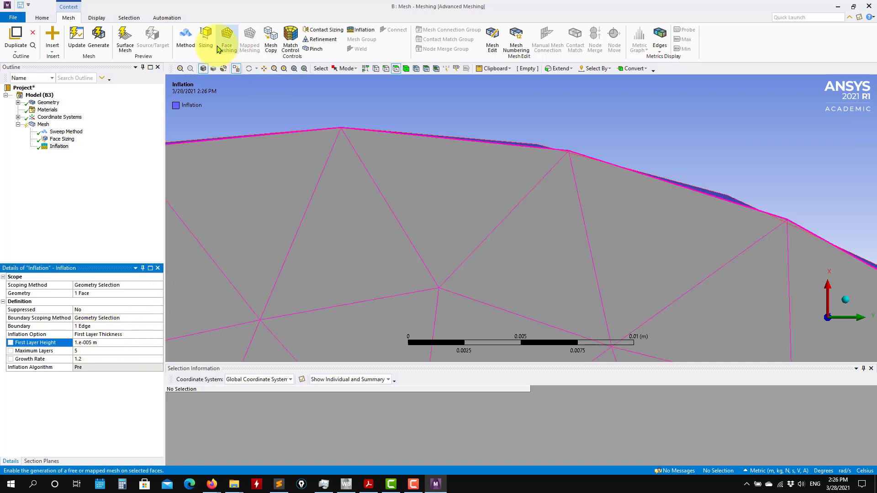
pyautogui.click(108, 46)
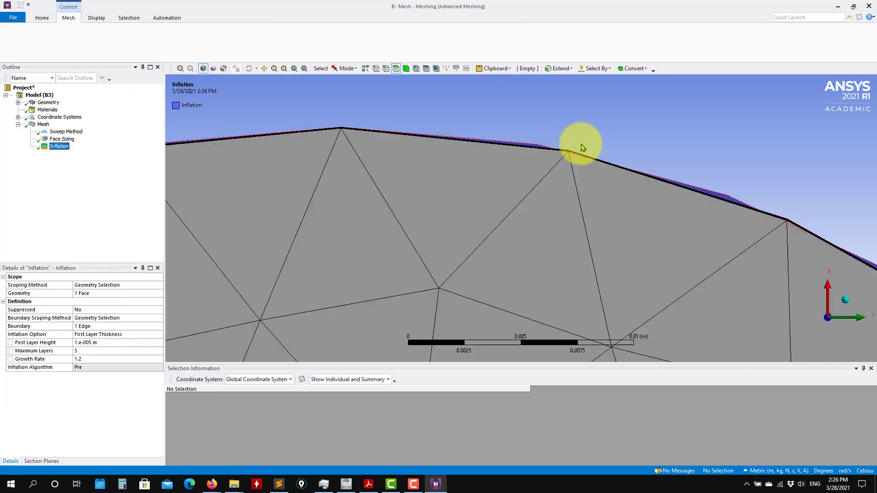
pyautogui.scroll(3, 579, 147)
pyautogui.moveTo(540, 212); pyautogui.dragTo(572, 303)
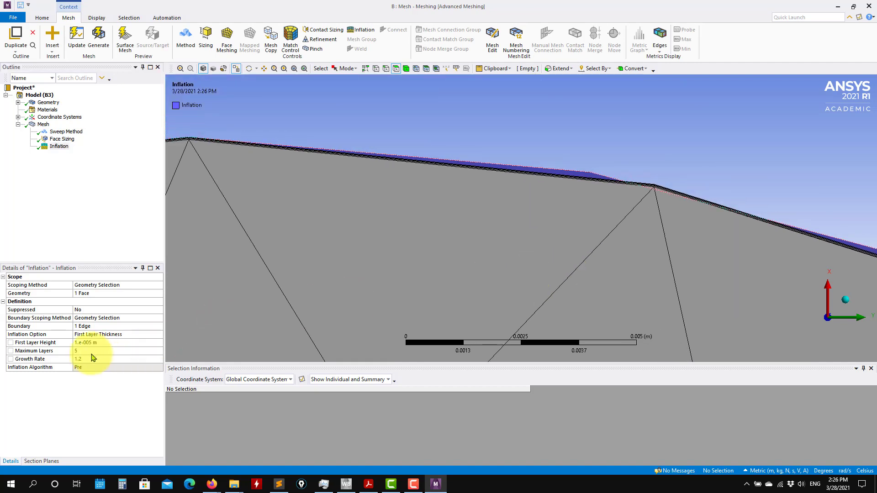
# Step: Set inflation maximum layers to 20 and regenerate the mesh
pyautogui.click(75, 351)
pyautogui.write('20')
pyautogui.press('Return')
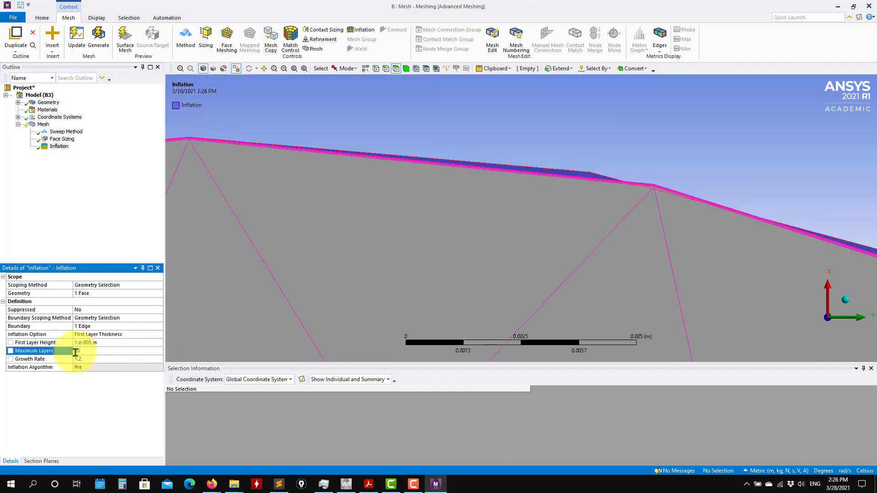
pyautogui.click(98, 48)
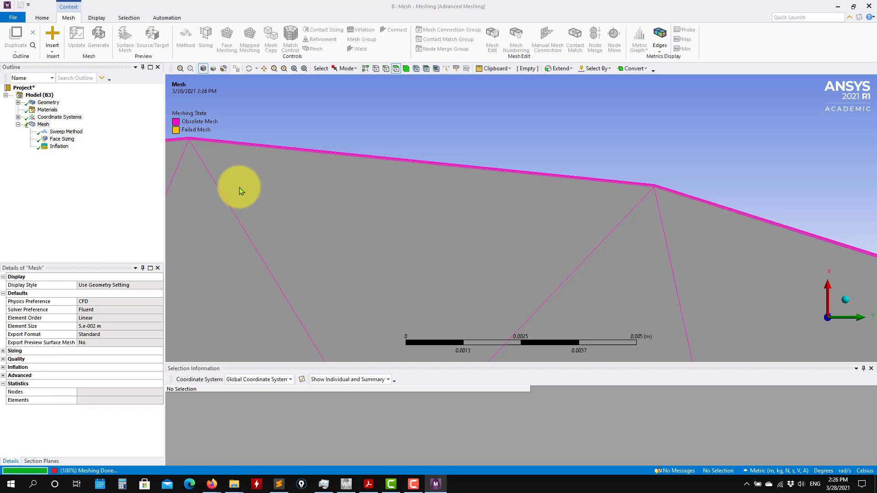
pyautogui.scroll(-3, 347, 251)
pyautogui.scroll(-3, 356, 241)
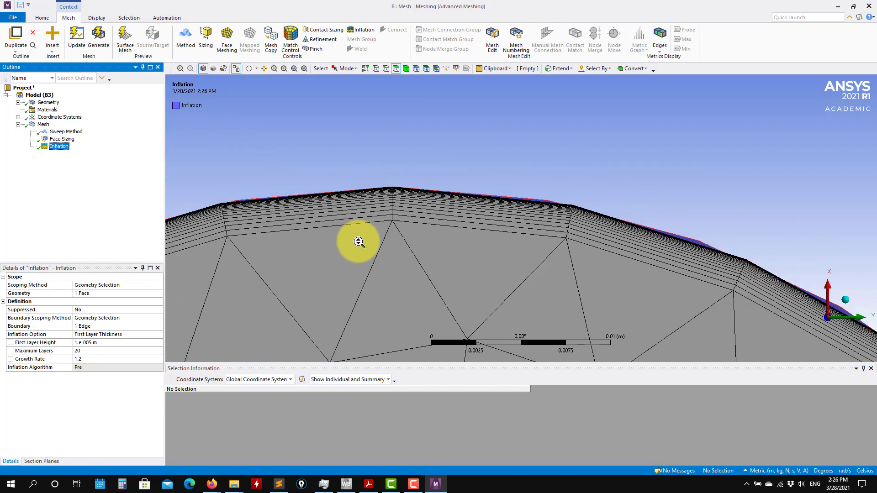
pyautogui.scroll(-3, 359, 242)
pyautogui.scroll(-2, 364, 243)
pyautogui.scroll(-2, 503, 283)
pyautogui.scroll(2, 523, 279)
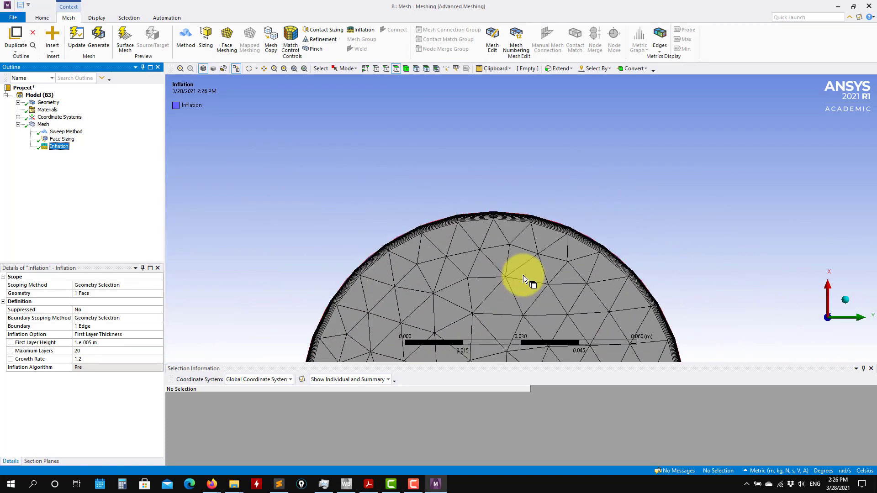
# Step: Increase inflation maximum layers to 30 and regenerate, giving 201,804 nodes
pyautogui.click(87, 351)
pyautogui.write('30')
pyautogui.press('Return')
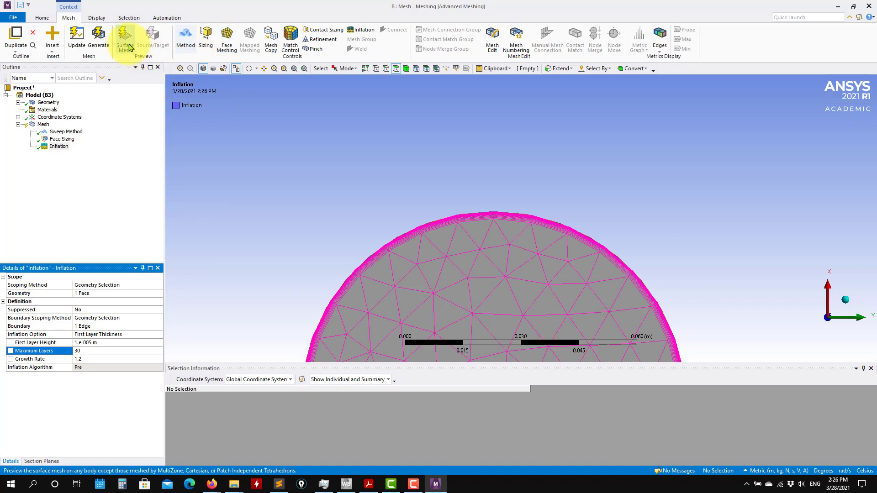
pyautogui.click(99, 37)
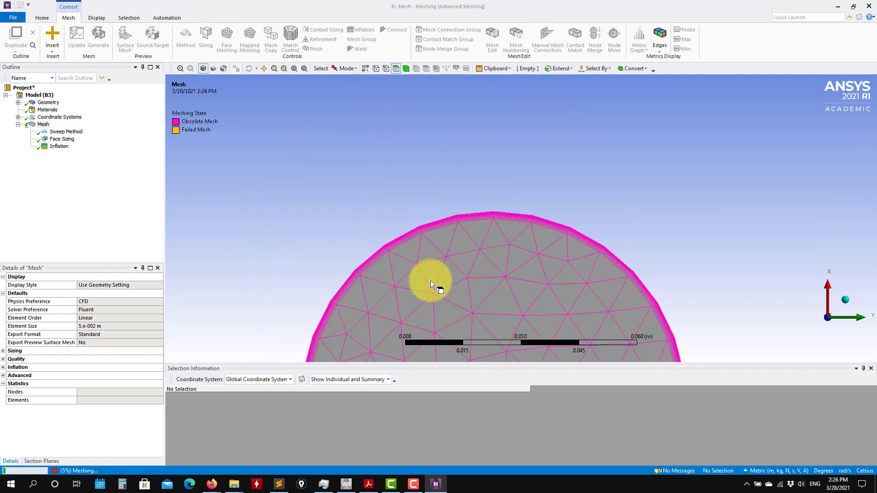
pyautogui.scroll(3, 450, 289)
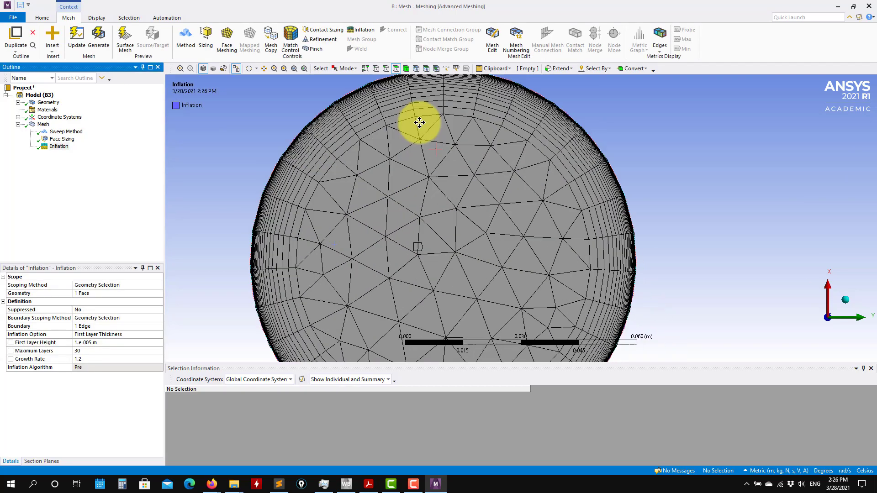
pyautogui.scroll(2, 459, 228)
pyautogui.scroll(-2, 460, 228)
pyautogui.scroll(-2, 502, 251)
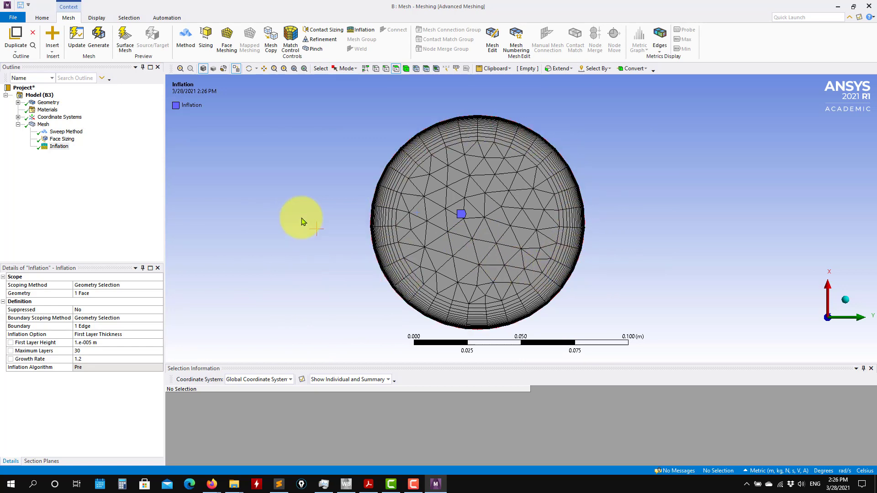
# Step: Add a 2 mm Edge Sizing on the pipe's circular edge and regenerate the mesh
pyautogui.rightClick(44, 124)
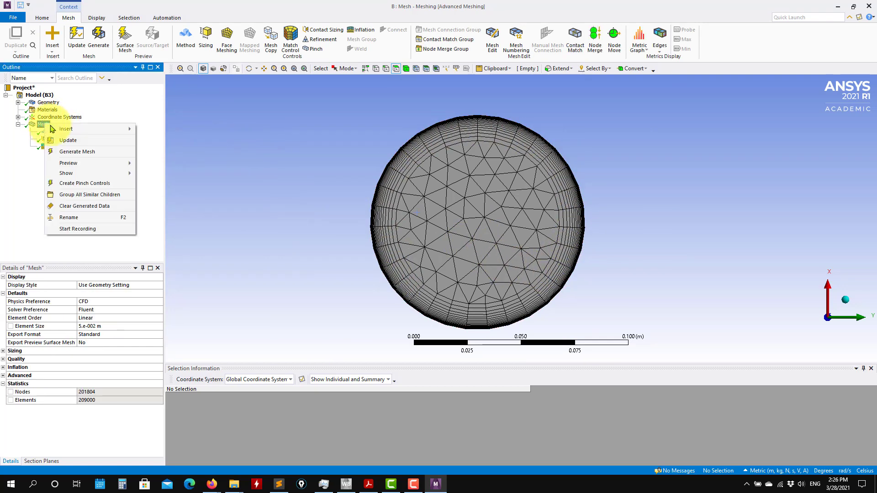
pyautogui.moveTo(66, 128)
pyautogui.click(179, 140)
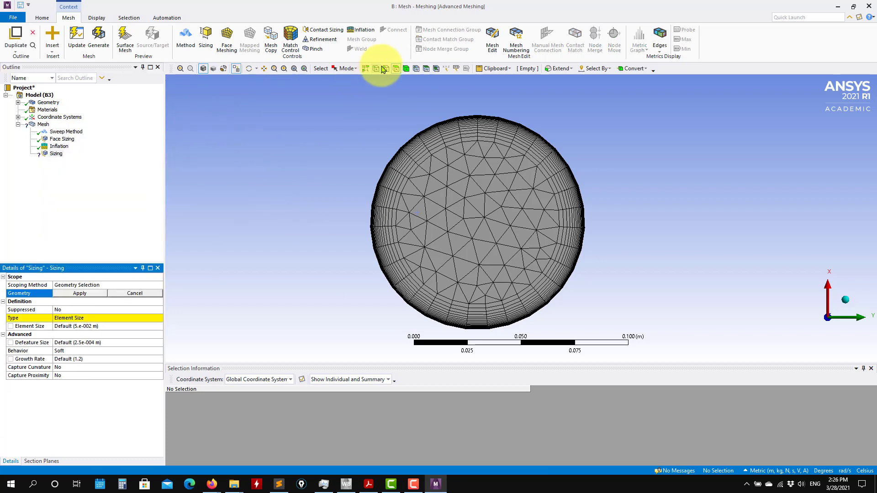
pyautogui.click(412, 142)
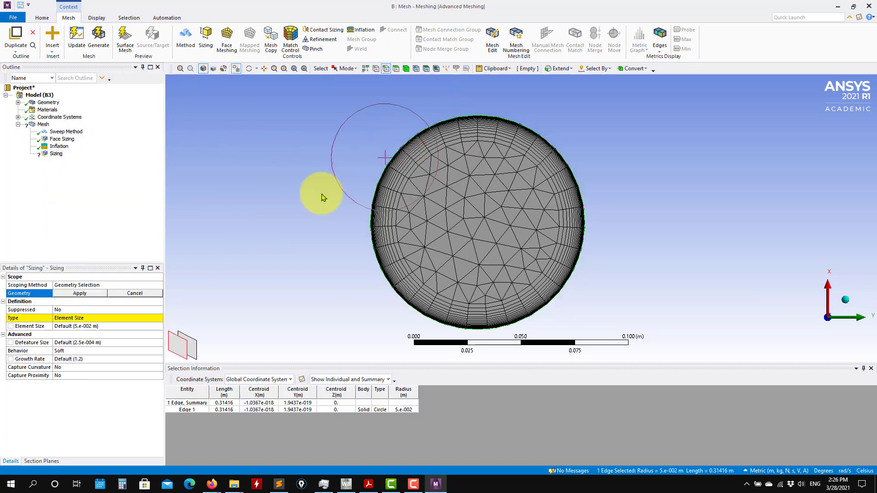
pyautogui.click(87, 293)
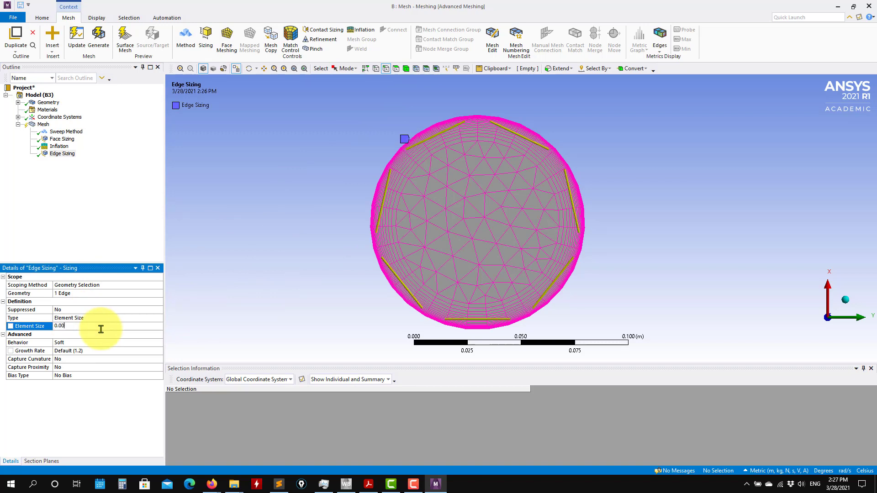
pyautogui.press('Return')
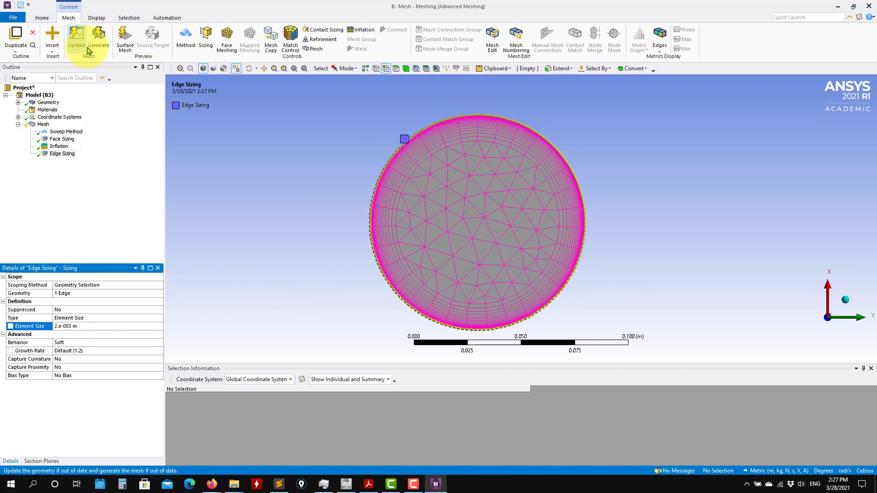
pyautogui.click(98, 37)
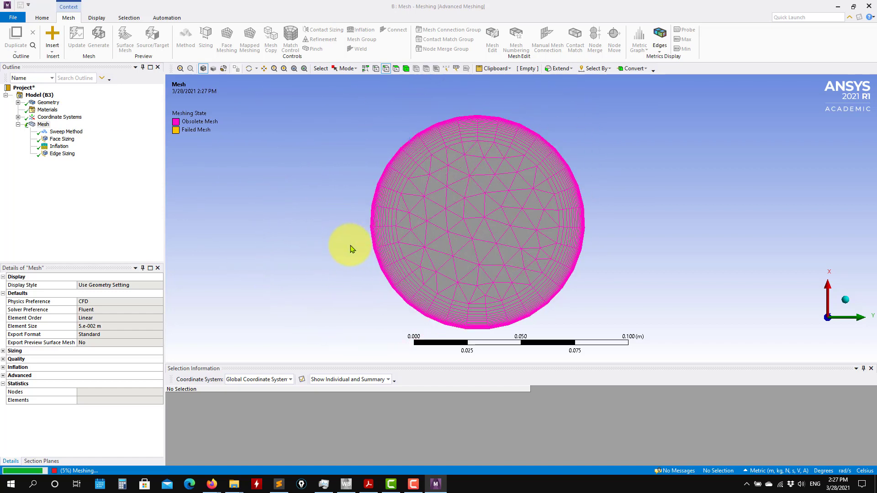
pyautogui.press('F7')
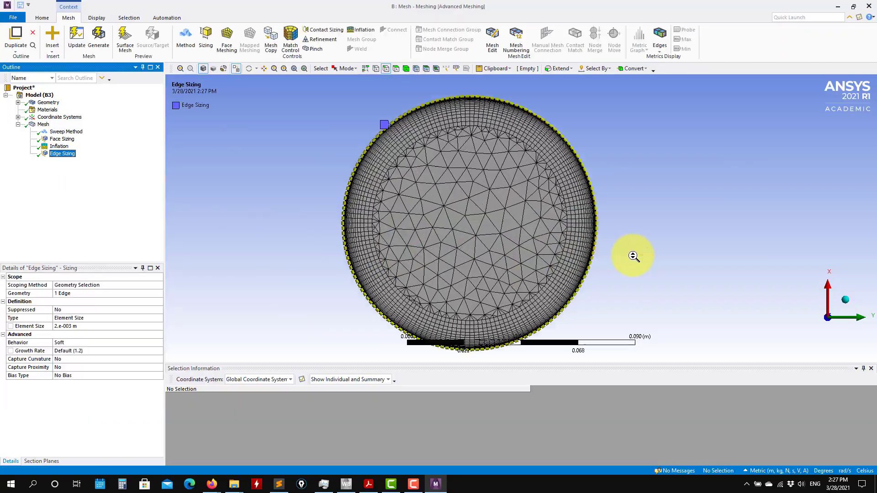
pyautogui.scroll(2, 634, 258)
pyautogui.scroll(-4, 626, 256)
pyautogui.scroll(-2, 600, 254)
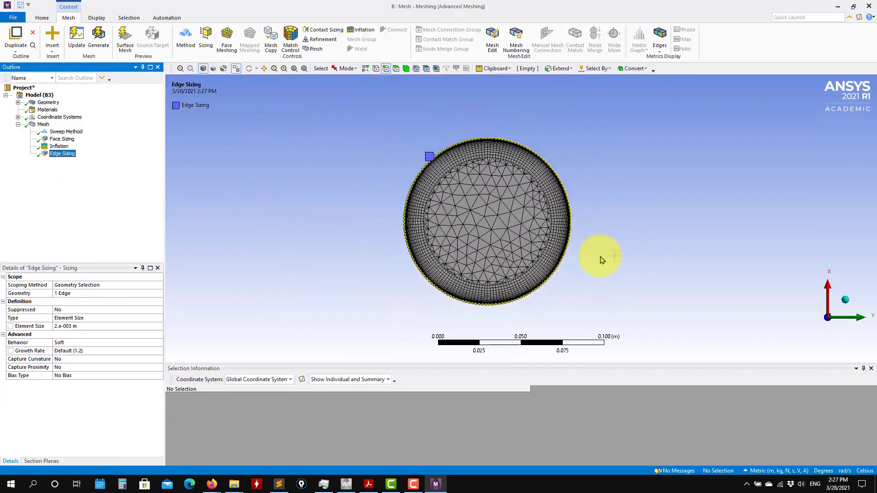
pyautogui.moveTo(601, 254)
pyautogui.mouseDown(button='middle')
pyautogui.moveTo(517, 260)
pyautogui.moveTo(445, 283)
pyautogui.mouseUp(button='middle')
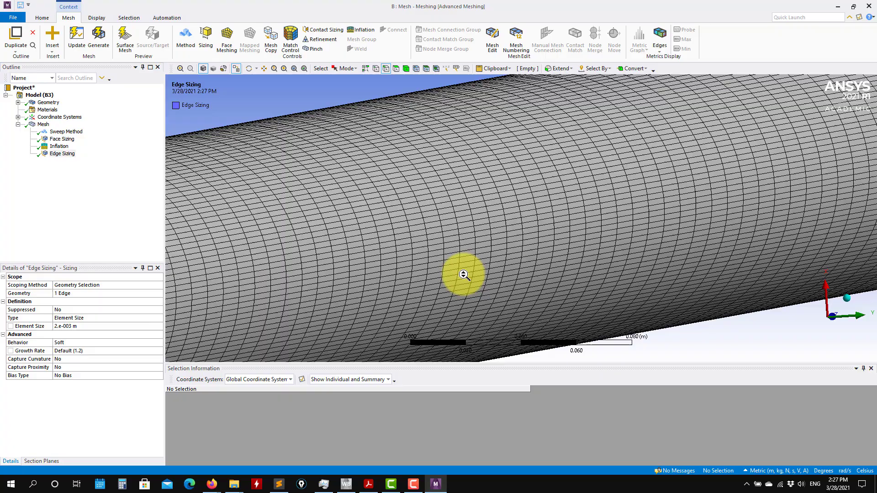
pyautogui.scroll(-1, 446, 283)
pyautogui.scroll(-2, 323, 251)
pyautogui.scroll(-1, 372, 254)
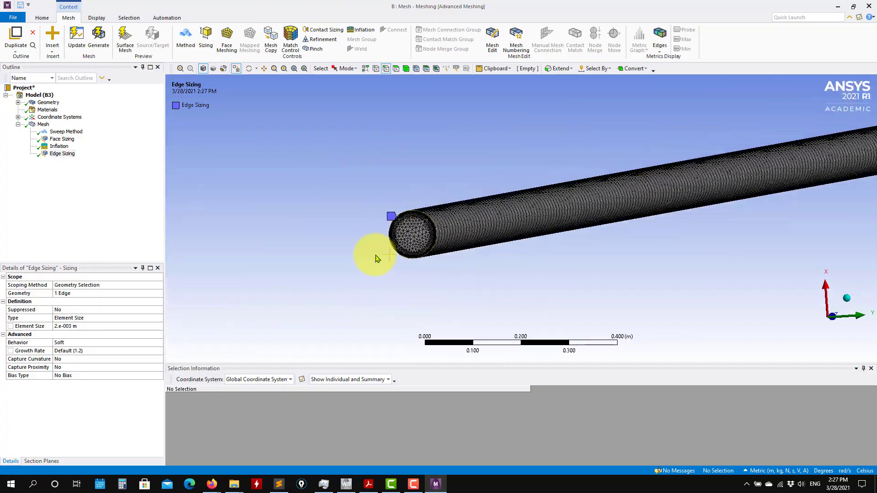
pyautogui.scroll(3, 333, 253)
pyautogui.keyDown('ctrl'); pyautogui.moveTo(333, 254); pyautogui.dragTo(462, 231, button='middle'); pyautogui.keyUp('ctrl')
pyautogui.scroll(2, 462, 231)
pyautogui.scroll(2, 352, 260)
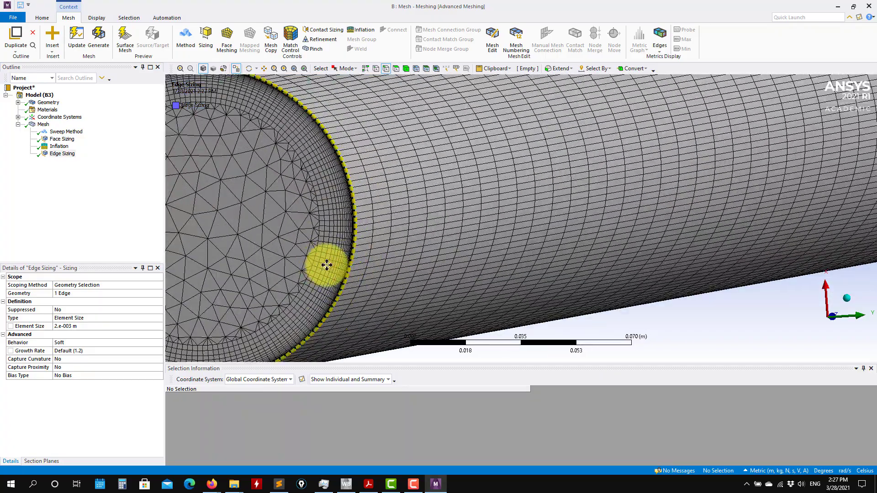
pyautogui.keyDown('ctrl'); pyautogui.moveTo(323, 260); pyautogui.dragTo(482, 238, button='middle'); pyautogui.keyUp('ctrl')
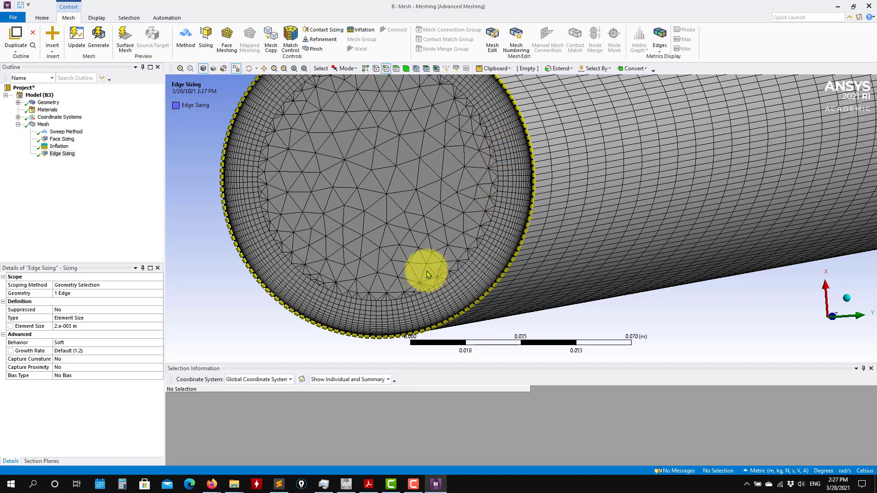
# Step: Limit inflation to 25 maximum layers
pyautogui.click(61, 146)
pyautogui.click(87, 351)
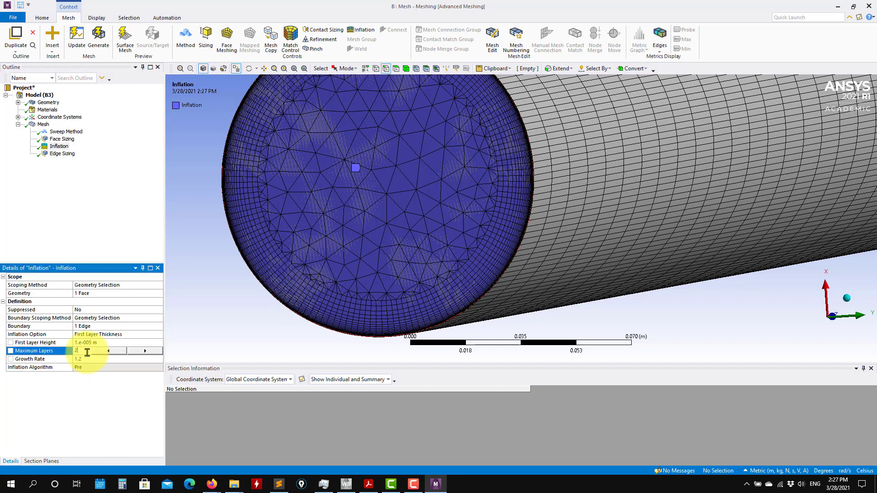
pyautogui.write('5')
pyautogui.press('Return')
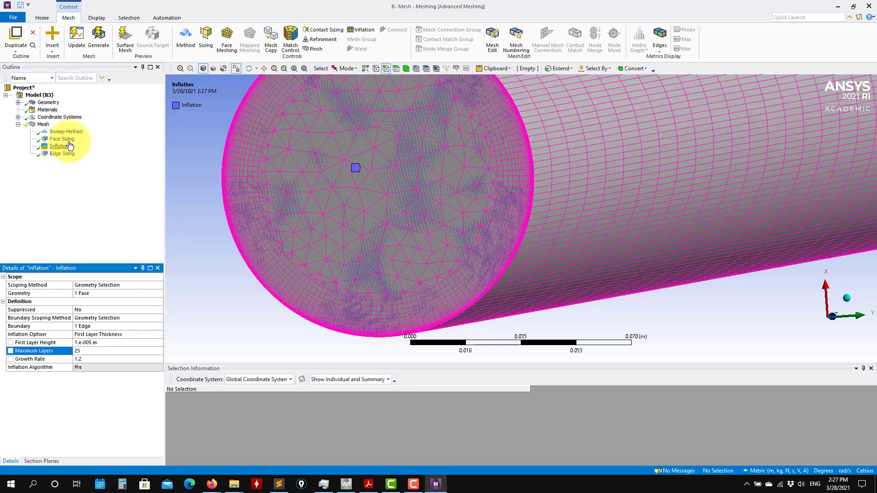
# Step: Set the face sizing element size to 0.005 m
pyautogui.click(61, 139)
pyautogui.click(104, 326)
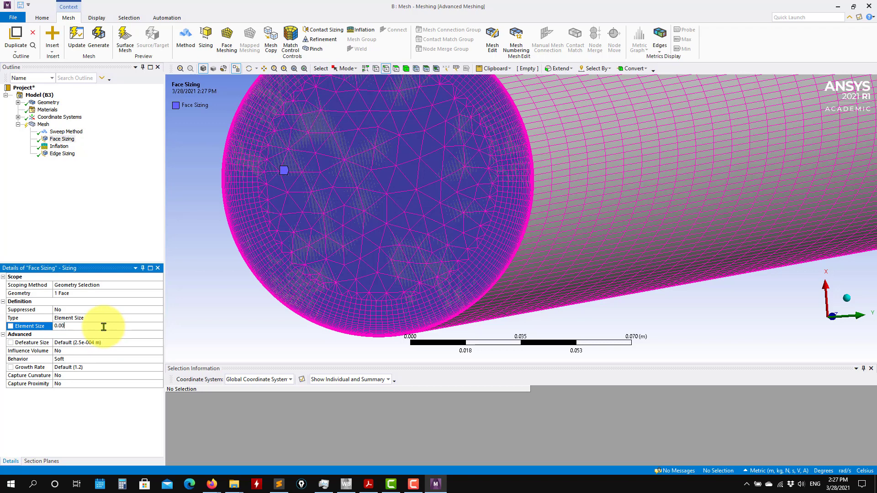
pyautogui.write('5')
pyautogui.press('Return')
# Step: Regenerate the pipe mesh with the updated inflation and face sizing
pyautogui.click(102, 39)
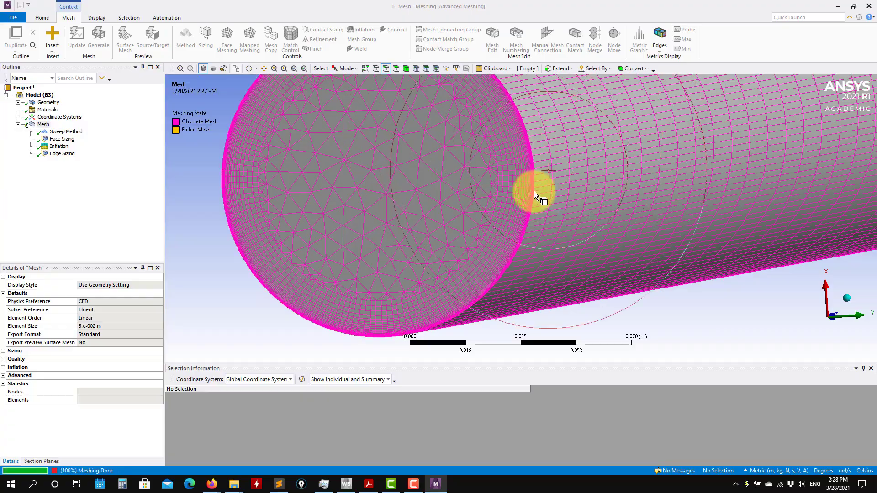
pyautogui.press('Down')
pyautogui.press('Down')
pyautogui.scroll(2, 508, 275)
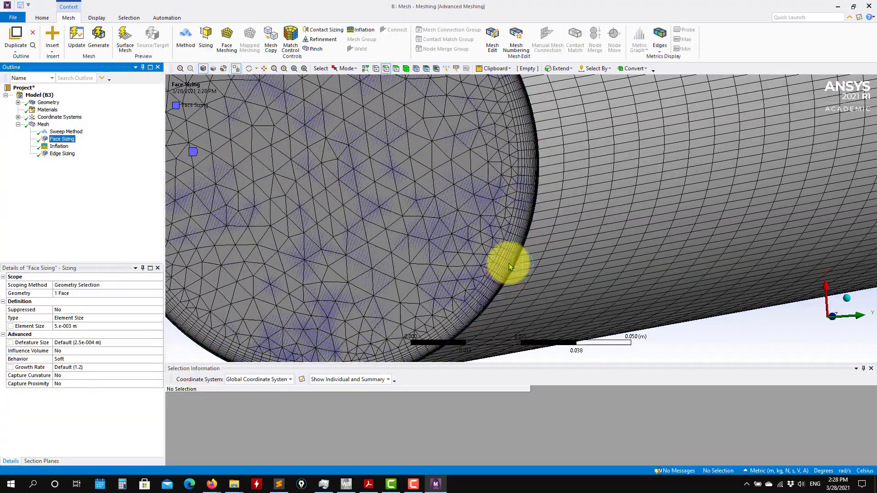
pyautogui.scroll(2, 527, 267)
pyautogui.scroll(2, 527, 267)
pyautogui.scroll(2, 533, 248)
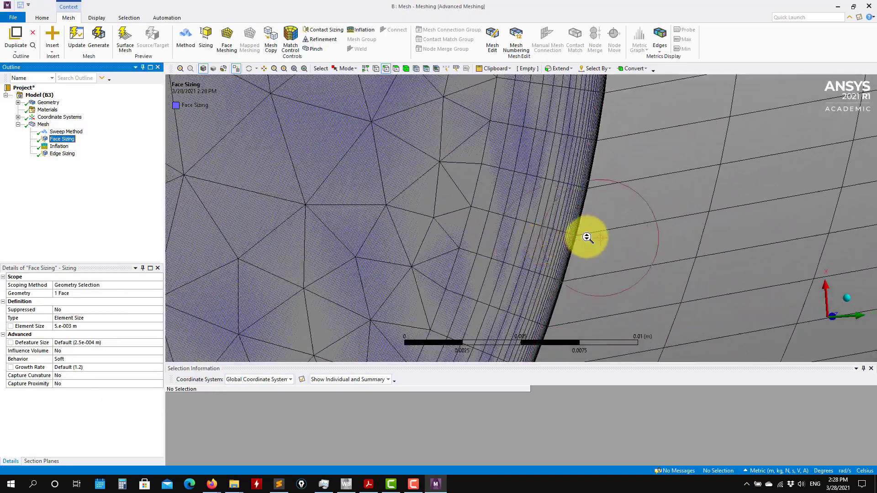
pyautogui.scroll(2, 587, 235)
pyautogui.scroll(-3, 585, 235)
pyautogui.scroll(-3, 593, 231)
pyautogui.scroll(-3, 589, 220)
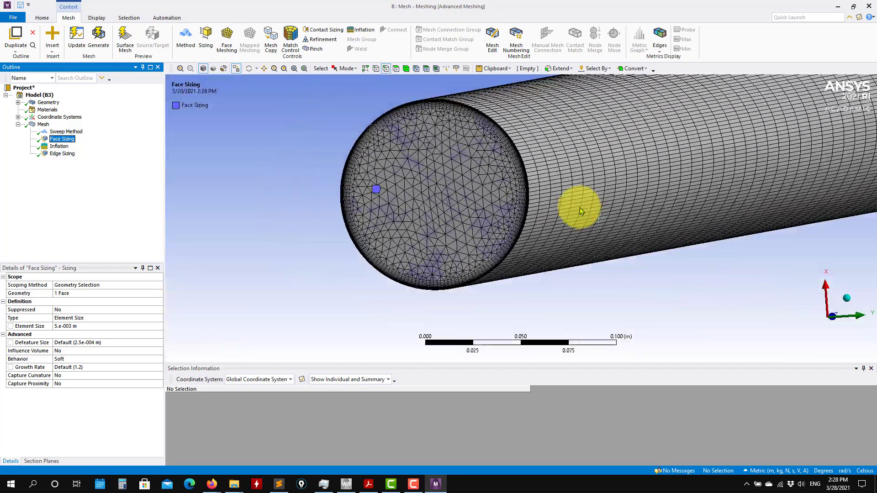
pyautogui.scroll(2, 568, 180)
pyautogui.scroll(3, 566, 180)
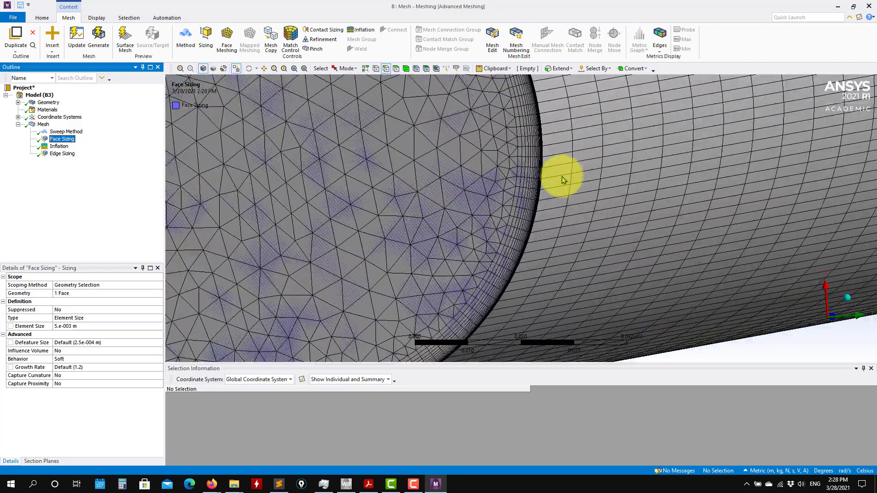
pyautogui.scroll(2, 561, 176)
pyautogui.scroll(2, 562, 228)
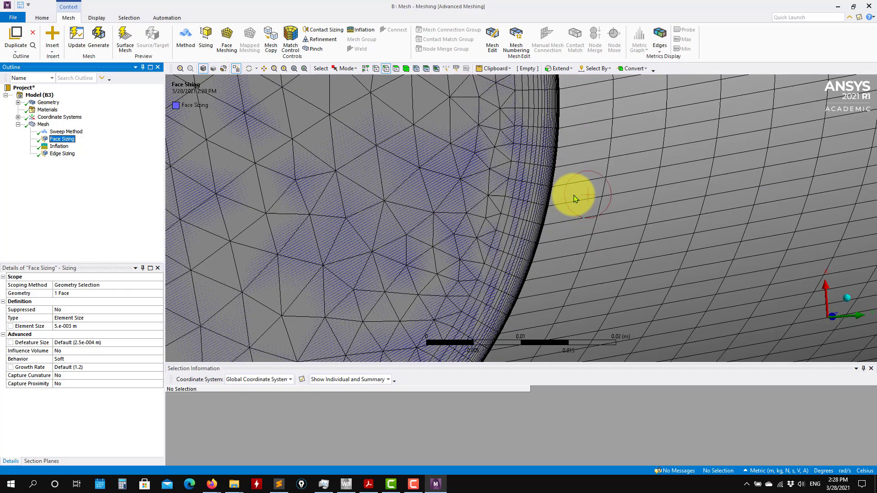
pyautogui.scroll(-2, 546, 239)
pyautogui.scroll(-2, 552, 230)
pyautogui.scroll(-3, 552, 239)
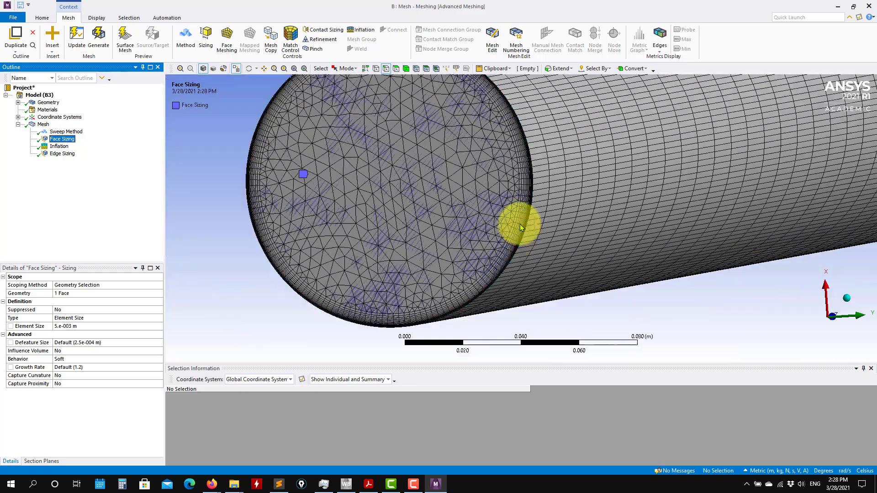
# Step: Orbit and zoom around the regenerated pipe mesh, including down its axis
pyautogui.moveTo(405, 207)
pyautogui.mouseDown(button='middle')
pyautogui.moveTo(407, 264)
pyautogui.moveTo(408, 184)
pyautogui.mouseUp(button='middle')
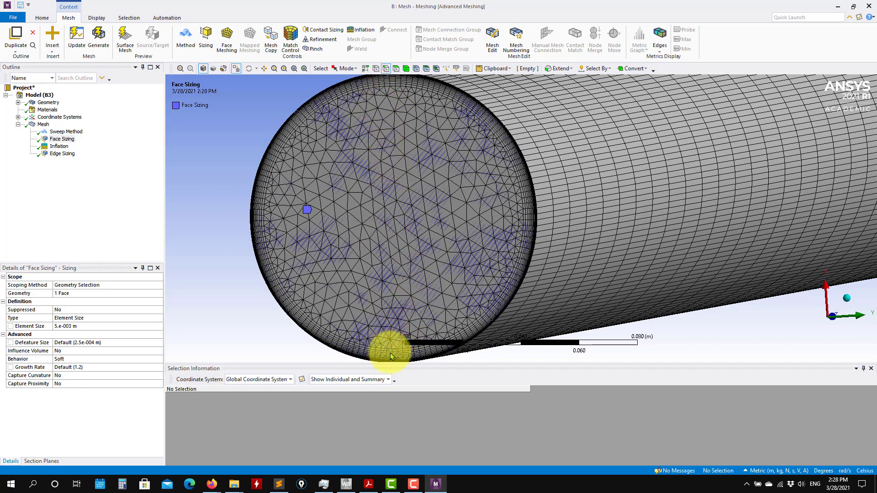
pyautogui.scroll(-2, 390, 280)
pyautogui.moveTo(389, 286)
pyautogui.mouseDown(button='middle')
pyautogui.moveTo(489, 274)
pyautogui.moveTo(456, 278)
pyautogui.mouseUp(button='middle')
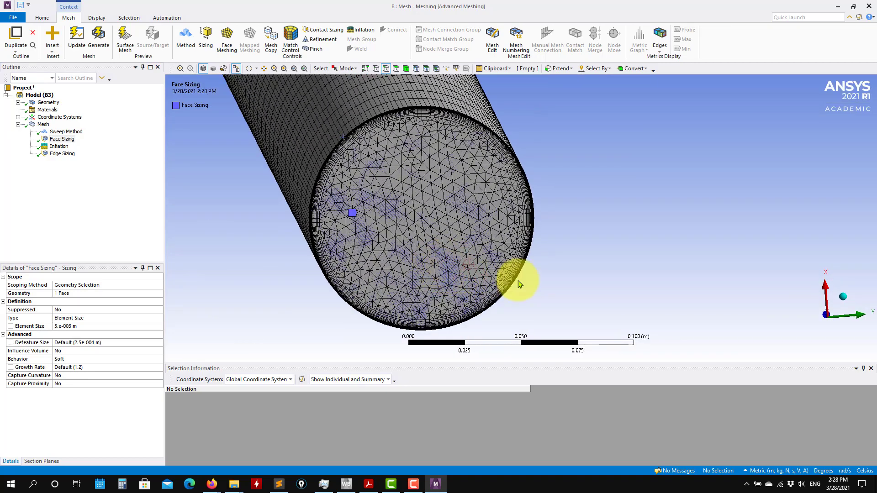
pyautogui.moveTo(753, 320); pyautogui.dragTo(806, 333, button='middle')
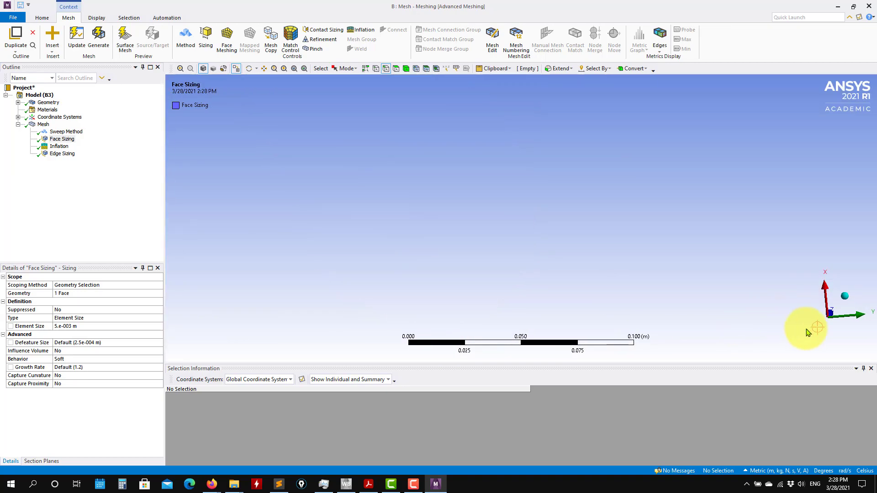
pyautogui.click(829, 329)
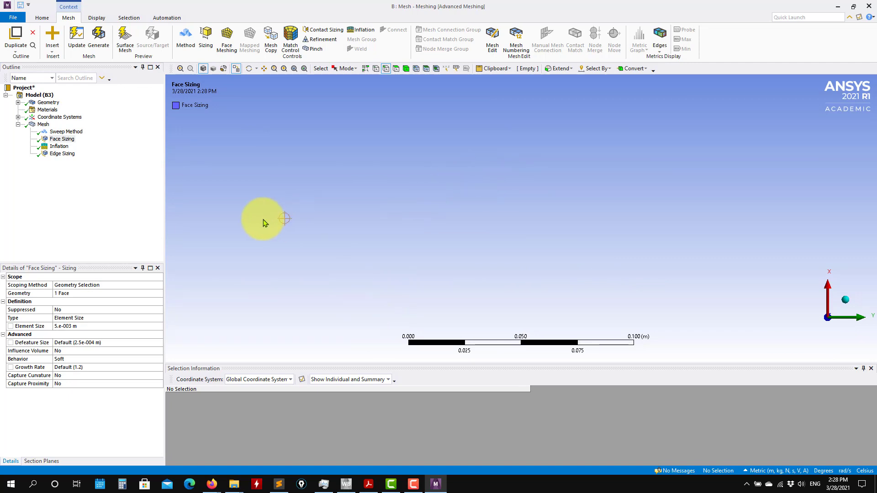
pyautogui.scroll(-2, 437, 260)
pyautogui.scroll(-3, 436, 260)
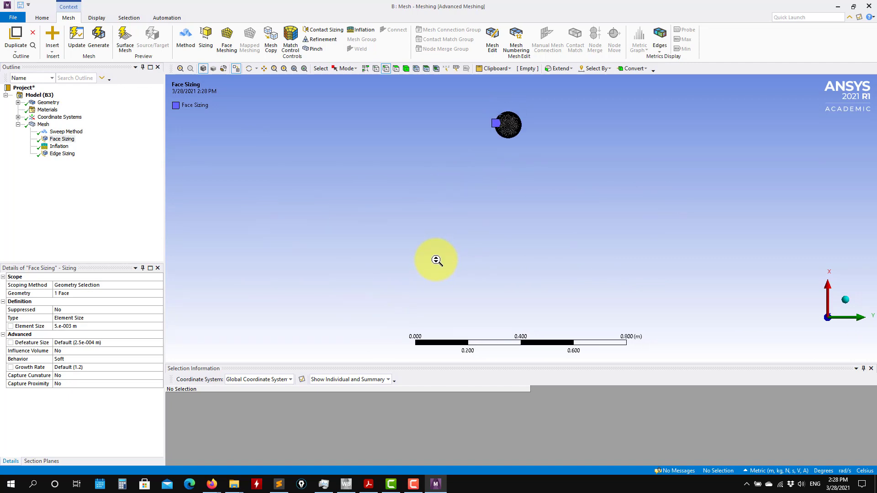
pyautogui.scroll(1, 505, 212)
pyautogui.scroll(2, 505, 299)
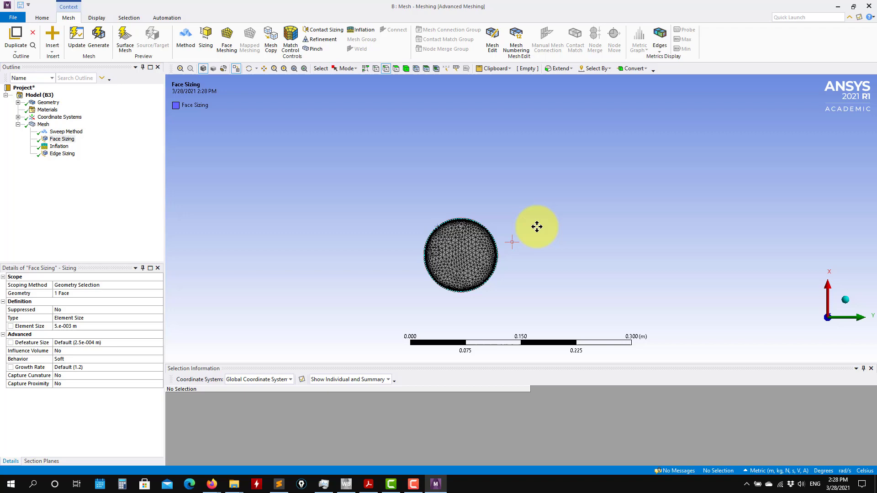
pyautogui.scroll(2, 533, 247)
pyautogui.scroll(4, 533, 254)
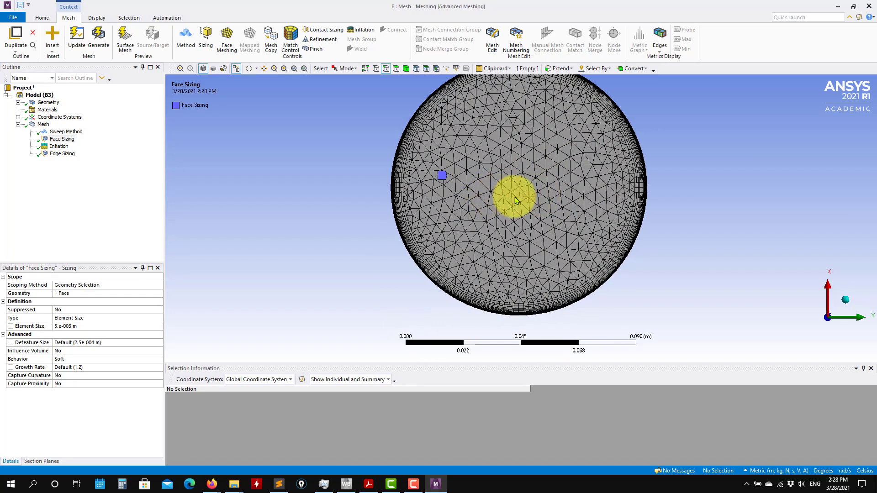
pyautogui.scroll(-1, 518, 204)
pyautogui.scroll(-1, 519, 242)
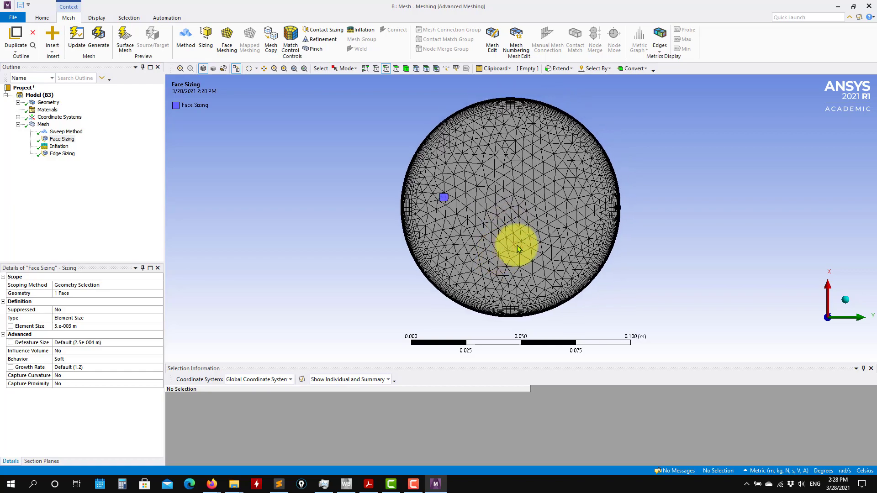
pyautogui.moveTo(517, 249)
pyautogui.mouseDown(button='middle')
pyautogui.moveTo(376, 236)
pyautogui.moveTo(361, 243)
pyautogui.mouseUp(button='middle')
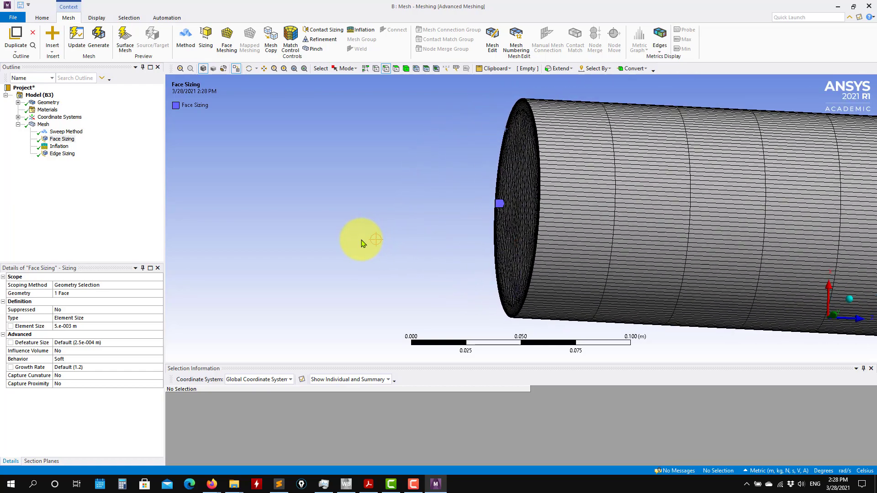
pyautogui.moveTo(611, 137)
pyautogui.keyDown('ctrl'); pyautogui.mouseDown(button='middle')
pyautogui.moveTo(398, 157)
pyautogui.moveTo(456, 225)
pyautogui.moveTo(268, 205)
pyautogui.mouseUp(button='middle'); pyautogui.keyUp('ctrl')
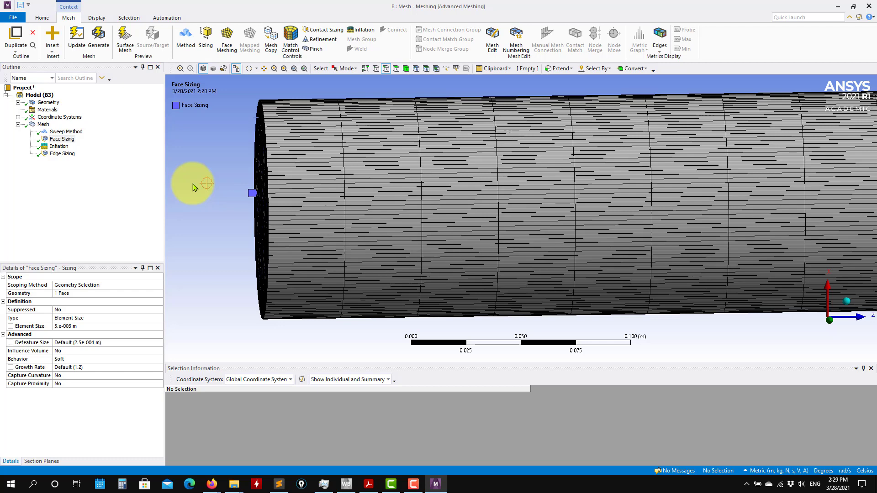
# Step: Give the Sweep Method 1000 divisions and regenerate the pipe mesh
pyautogui.click(67, 133)
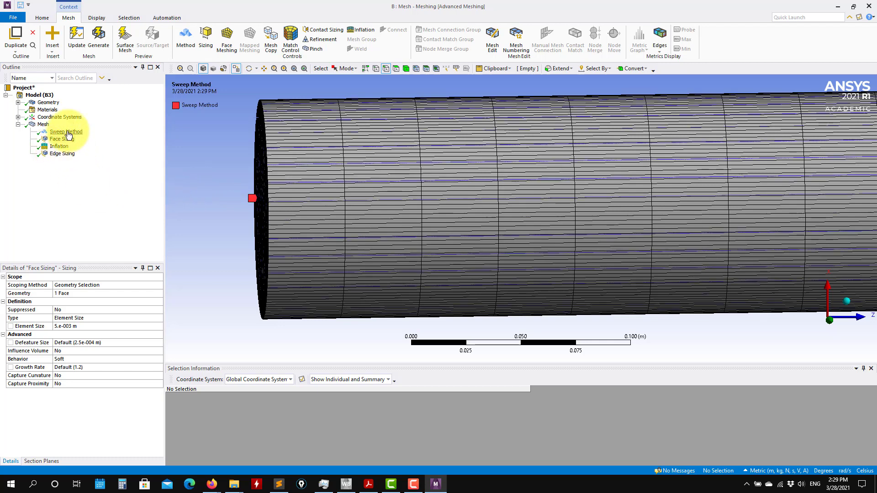
pyautogui.click(71, 383)
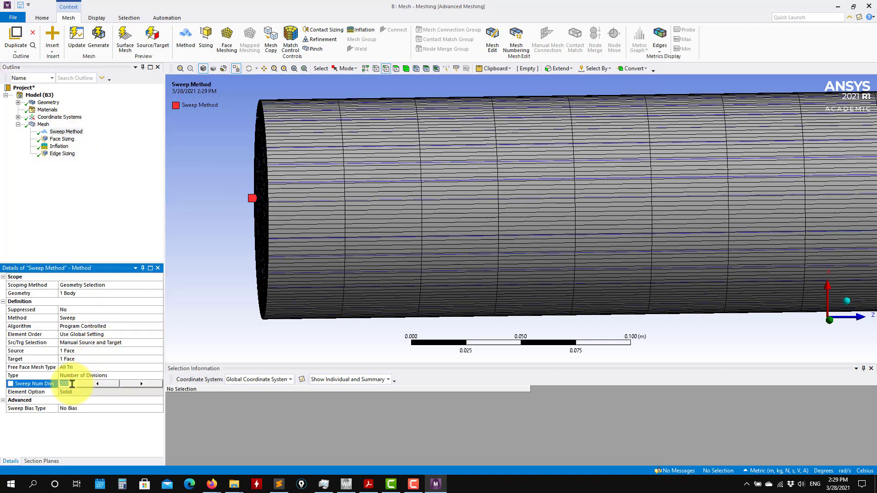
pyautogui.write('1000')
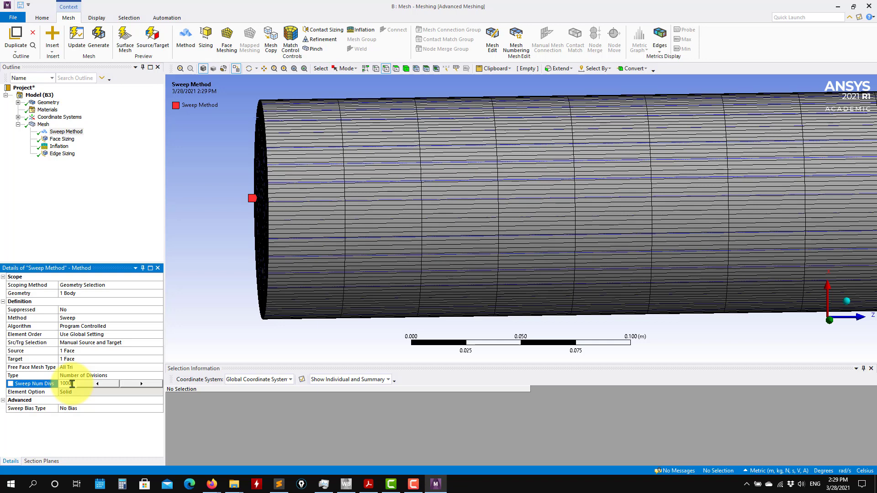
pyautogui.press('Return')
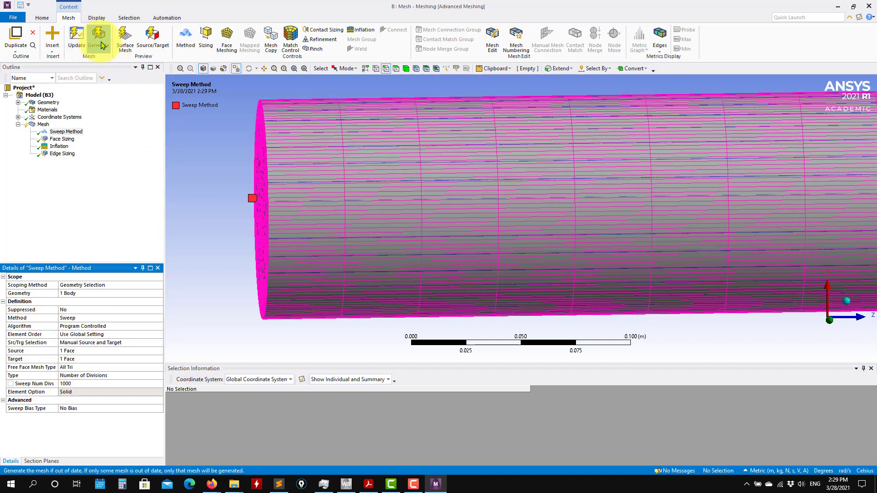
pyautogui.click(99, 41)
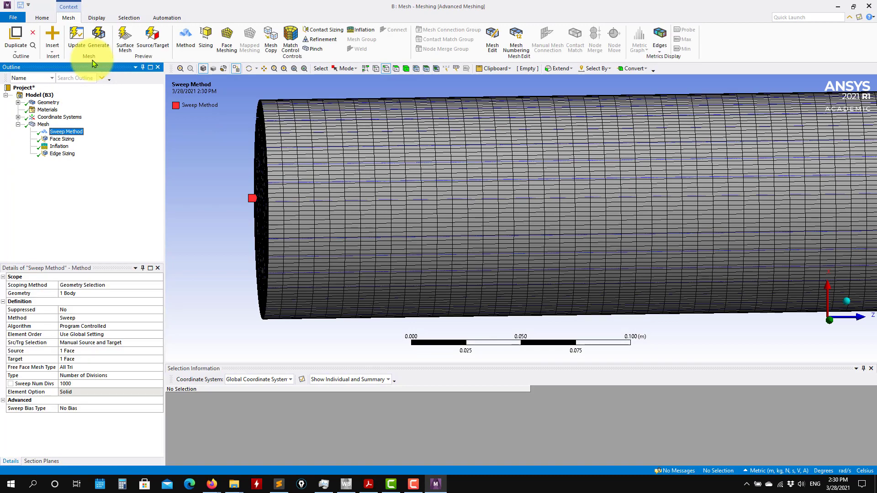
# Step: Check the mesh statistics: 4349345 nodes and 4736000 elements
pyautogui.scroll(1, 233, 256)
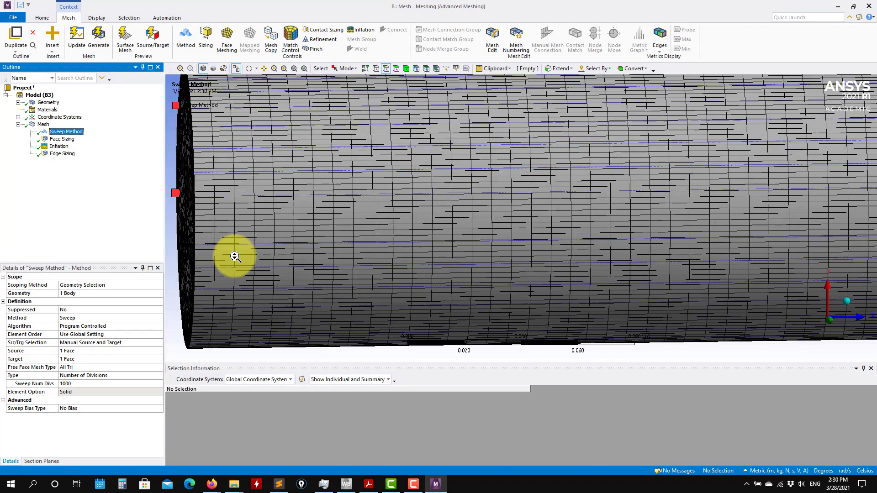
pyautogui.scroll(-2, 235, 254)
pyautogui.scroll(-1, 503, 224)
pyautogui.scroll(-1, 479, 221)
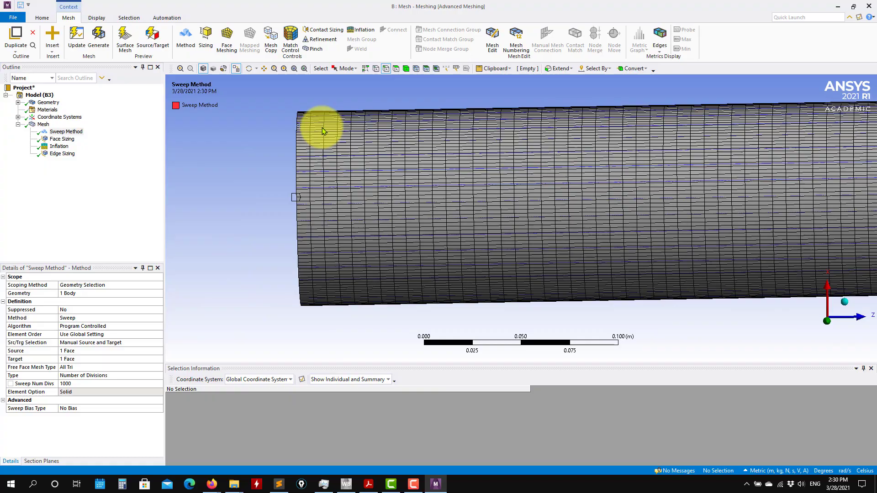
pyautogui.moveTo(333, 166)
pyautogui.keyDown('ctrl'); pyautogui.mouseDown(button='middle')
pyautogui.moveTo(385, 226)
pyautogui.moveTo(636, 215)
pyautogui.moveTo(505, 254)
pyautogui.mouseUp(button='middle'); pyautogui.keyUp('ctrl')
pyautogui.scroll(1, 607, 250)
pyautogui.scroll(-1, 503, 254)
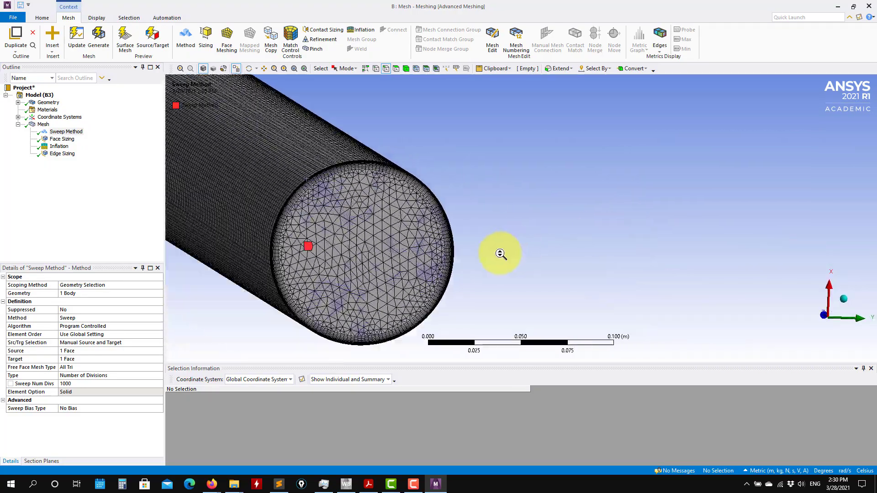
pyautogui.click(43, 125)
pyautogui.click(99, 403)
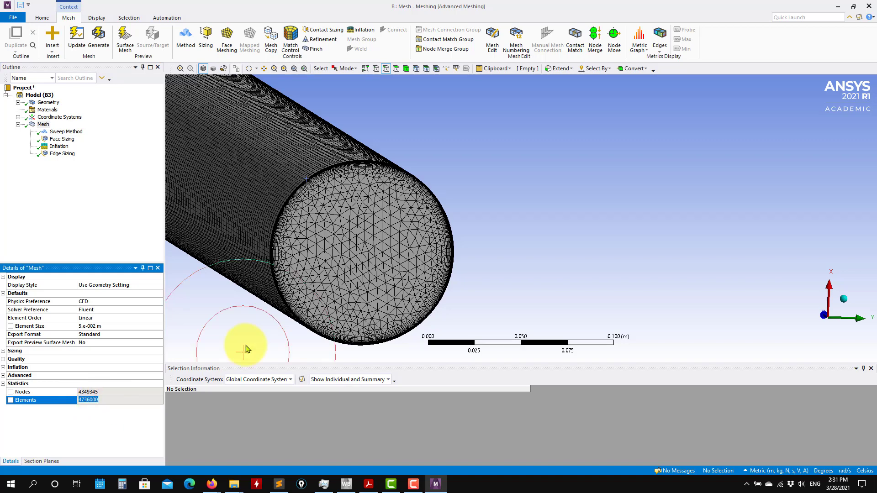
# Step: Orbit and zoom to inspect the pipe's end-face mesh and full length
pyautogui.moveTo(411, 258); pyautogui.dragTo(337, 287, button='middle')
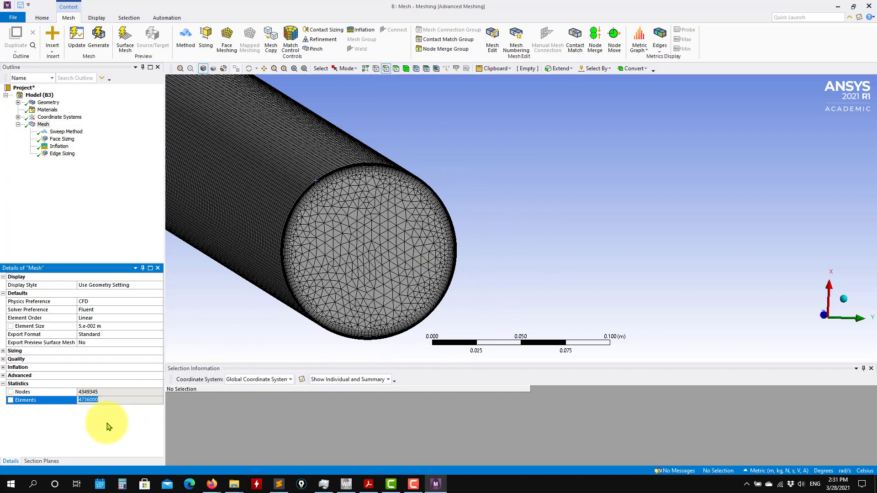
pyautogui.moveTo(352, 268)
pyautogui.mouseDown(button='middle')
pyautogui.moveTo(362, 288)
pyautogui.moveTo(417, 288)
pyautogui.moveTo(480, 270)
pyautogui.moveTo(401, 245)
pyautogui.moveTo(225, 221)
pyautogui.moveTo(188, 190)
pyautogui.moveTo(286, 201)
pyautogui.mouseUp(button='middle')
pyautogui.scroll(-2, 301, 203)
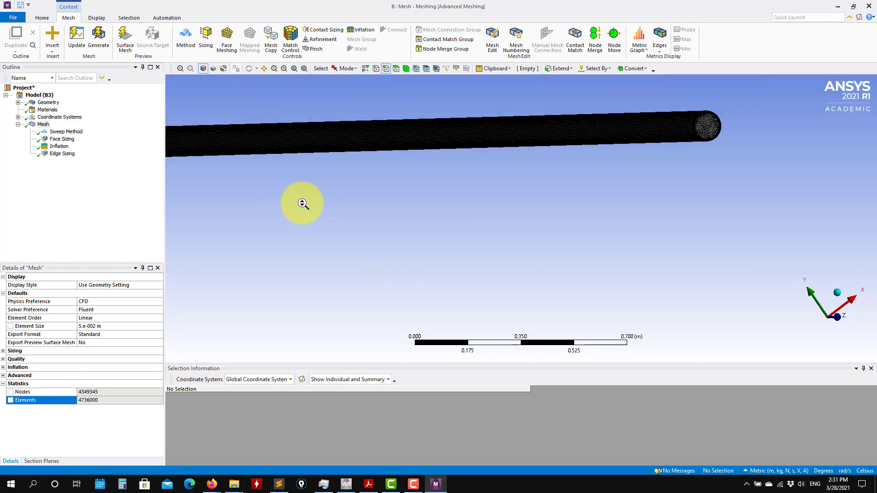
pyautogui.scroll(-2, 303, 204)
pyautogui.moveTo(313, 249)
pyautogui.keyDown('ctrl'); pyautogui.mouseDown(button='middle')
pyautogui.moveTo(475, 260)
pyautogui.moveTo(333, 211)
pyautogui.moveTo(366, 229)
pyautogui.moveTo(549, 253)
pyautogui.mouseUp(button='middle'); pyautogui.keyUp('ctrl')
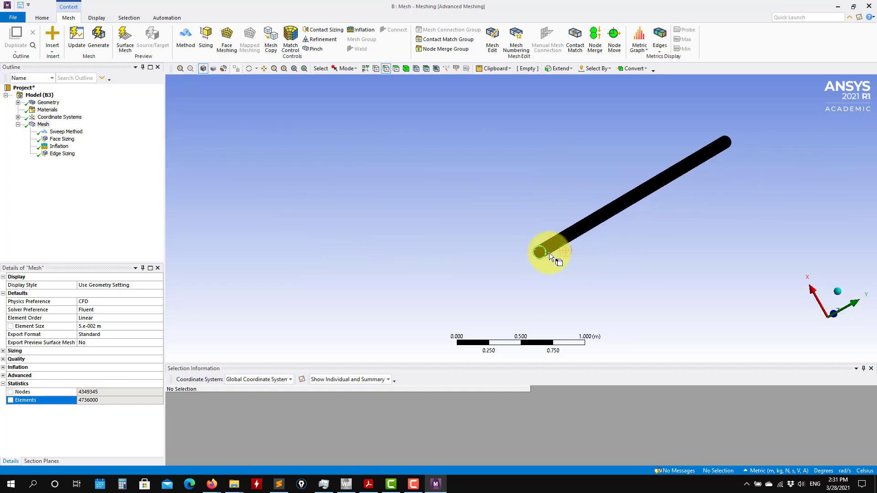
pyautogui.scroll(2, 549, 255)
pyautogui.scroll(2, 578, 294)
pyautogui.scroll(2, 481, 286)
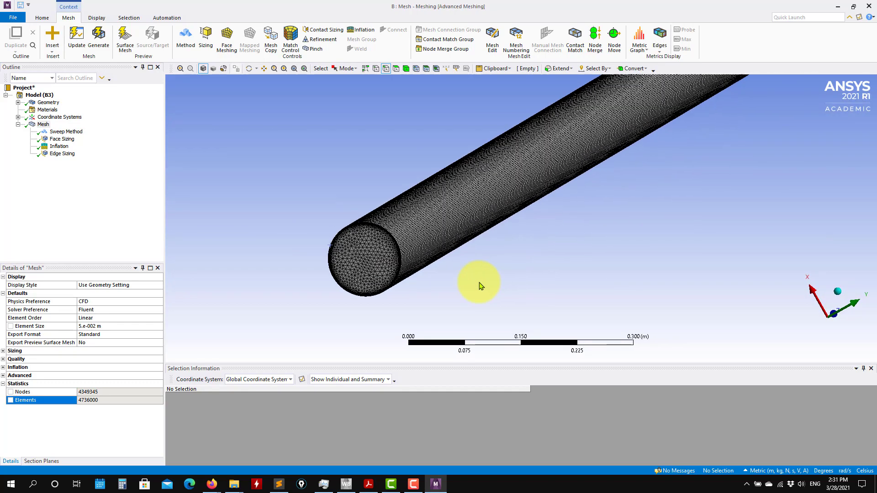
pyautogui.scroll(2, 338, 294)
pyautogui.scroll(1, 495, 246)
pyautogui.scroll(2, 421, 274)
pyautogui.scroll(2, 333, 277)
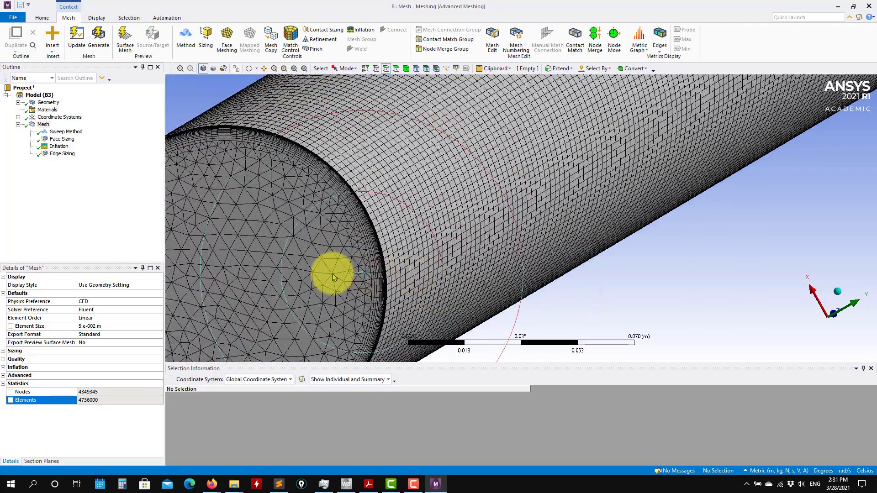
pyautogui.scroll(-2, 471, 219)
pyautogui.scroll(-2, 393, 245)
pyautogui.scroll(-2, 402, 243)
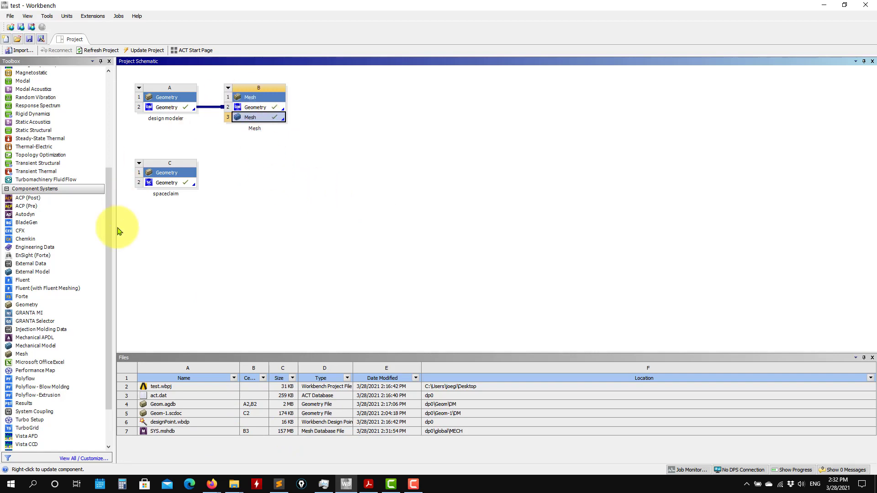
# Step: Link a Fluent system to Mesh cell B3 and update the mesh to write SYS.msh
pyautogui.click(27, 362)
pyautogui.press('Down')
pyautogui.press('Down')
pyautogui.press('Down')
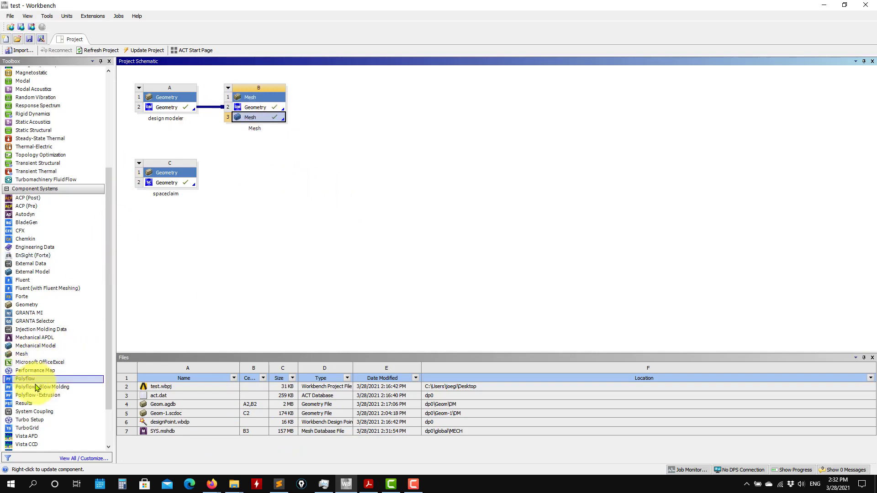
pyautogui.press('Down')
pyautogui.press('Down')
pyautogui.press('Down')
pyautogui.press('Down')
pyautogui.press('Down')
pyautogui.scroll(-1, 32, 414)
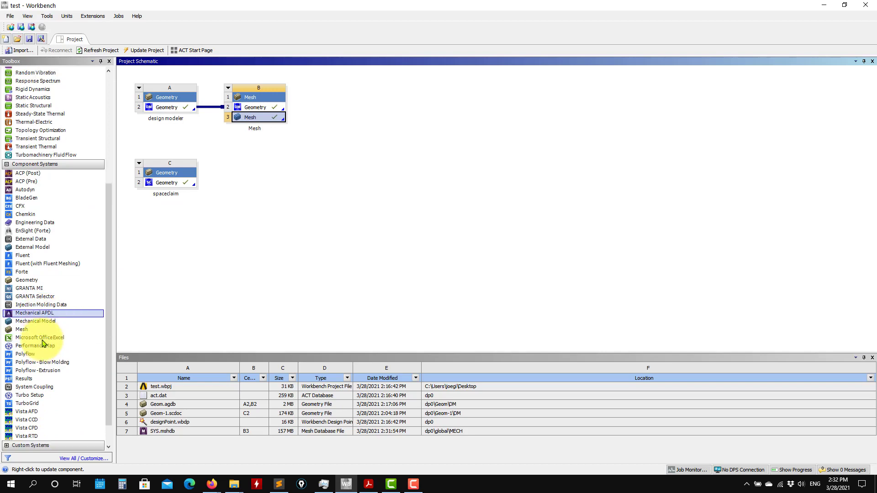
pyautogui.moveTo(23, 256); pyautogui.dragTo(263, 120)
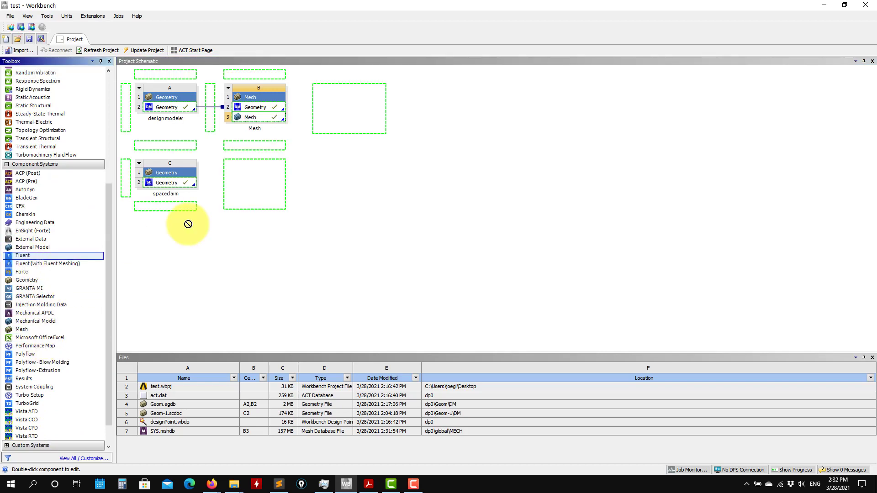
pyautogui.rightClick(262, 119)
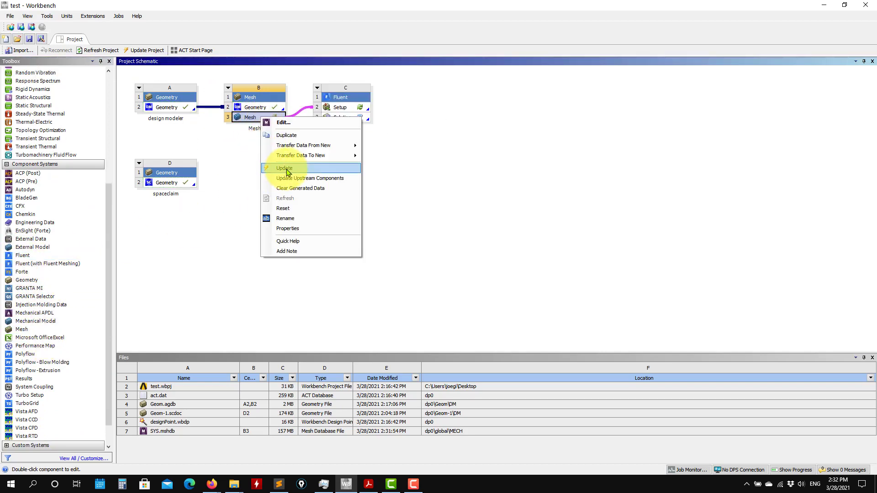
pyautogui.click(287, 169)
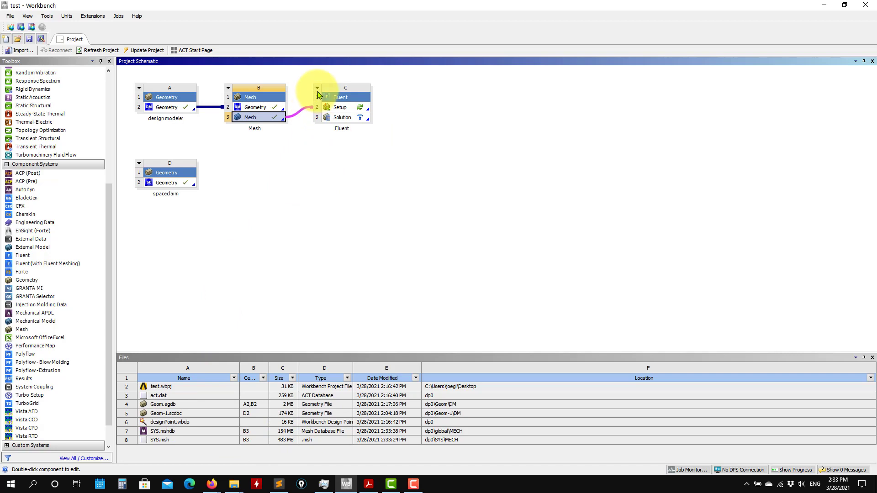
# Step: Show the properties of Fluent system C, with System ID FLU
pyautogui.rightClick(320, 89)
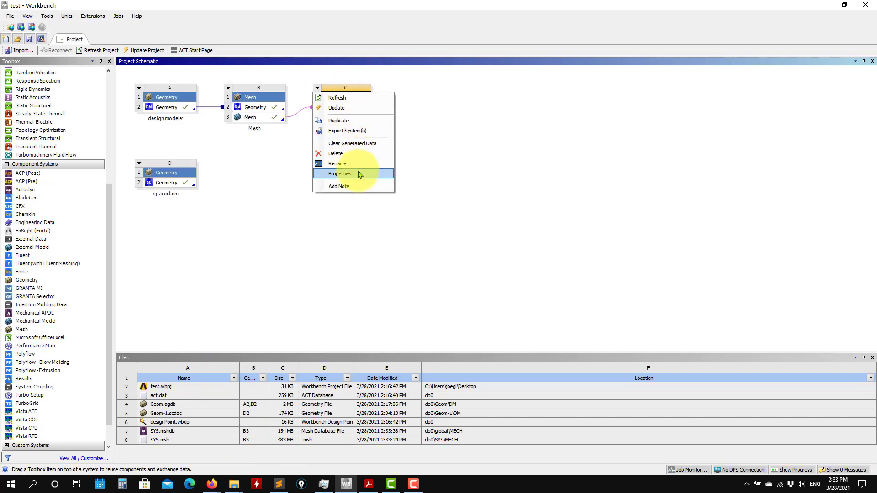
pyautogui.click(354, 173)
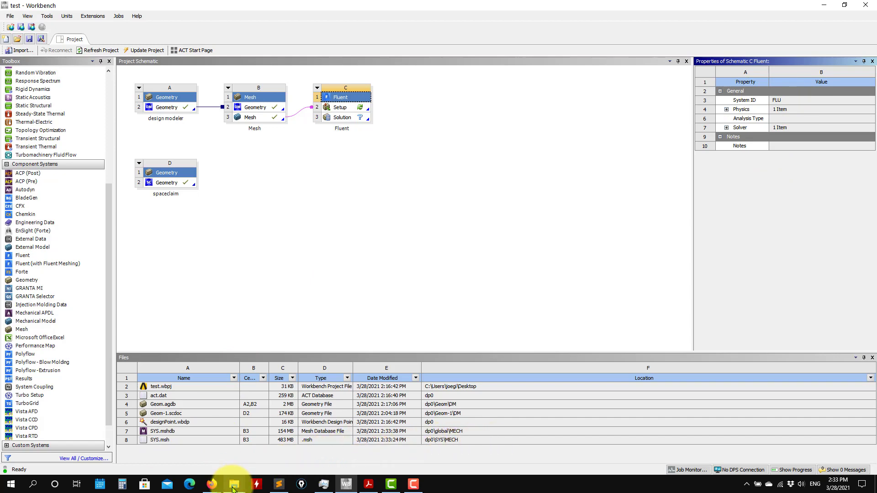
# Step: Confirm SYS.msh exists in test_files\dp0\SYS\MECH, then return to dp0
pyautogui.click(823, 4)
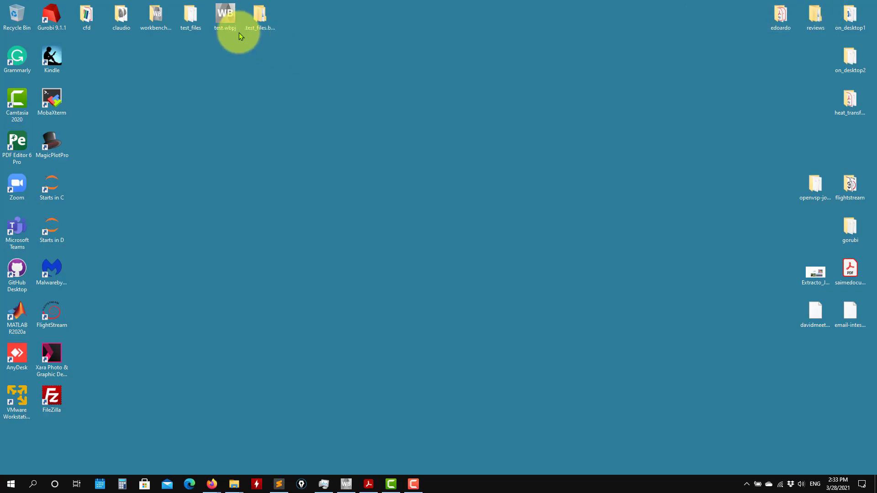
pyautogui.doubleClick(187, 18)
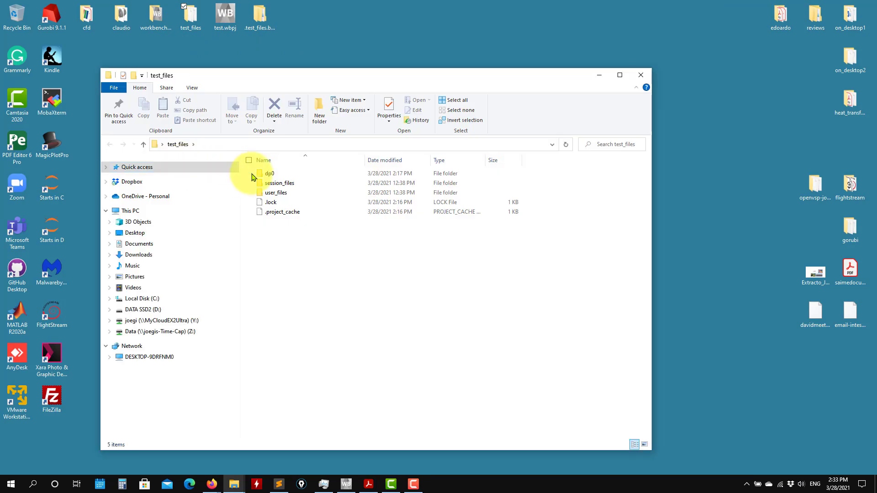
pyautogui.doubleClick(272, 173)
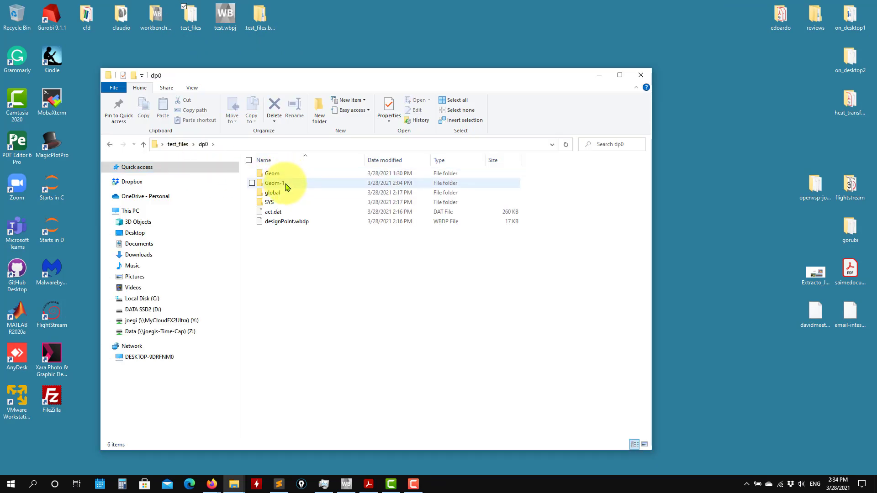
pyautogui.doubleClick(270, 203)
pyautogui.click(274, 173)
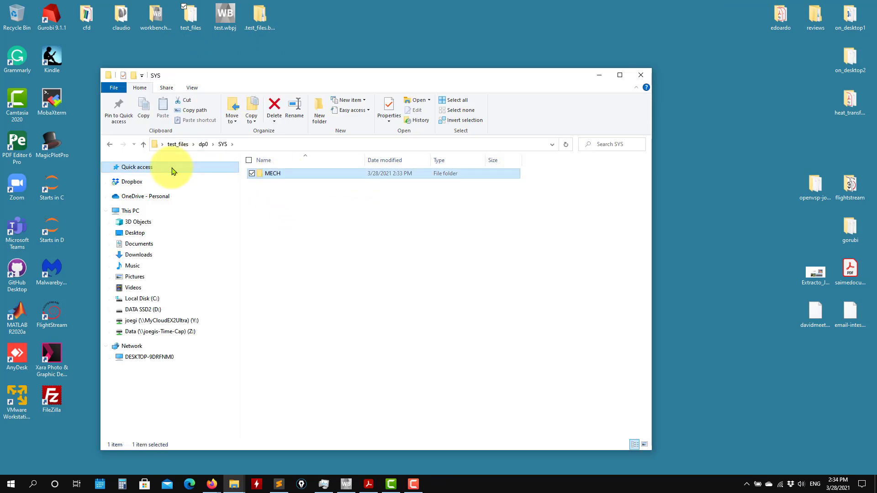
pyautogui.click(144, 144)
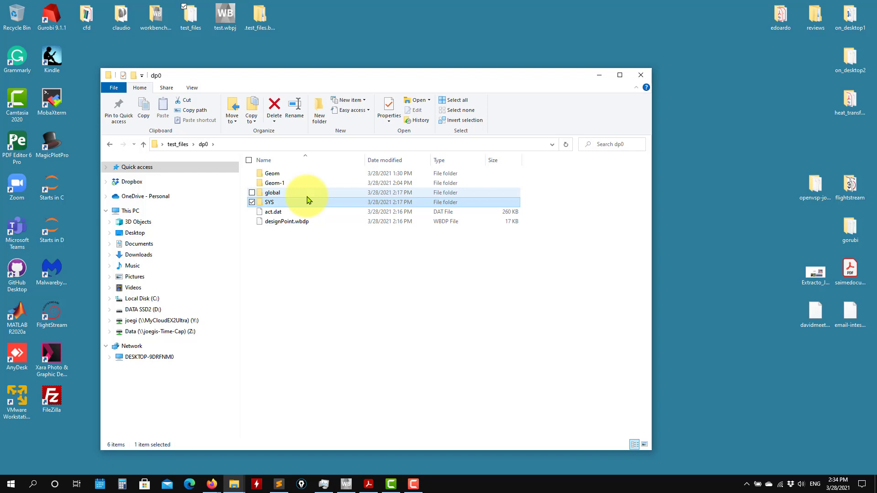
pyautogui.doubleClick(273, 202)
pyautogui.doubleClick(271, 173)
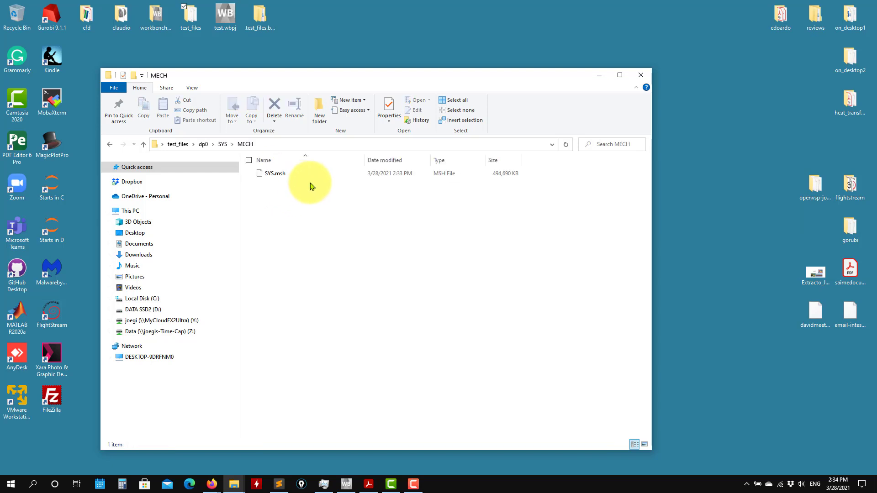
pyautogui.click(144, 145)
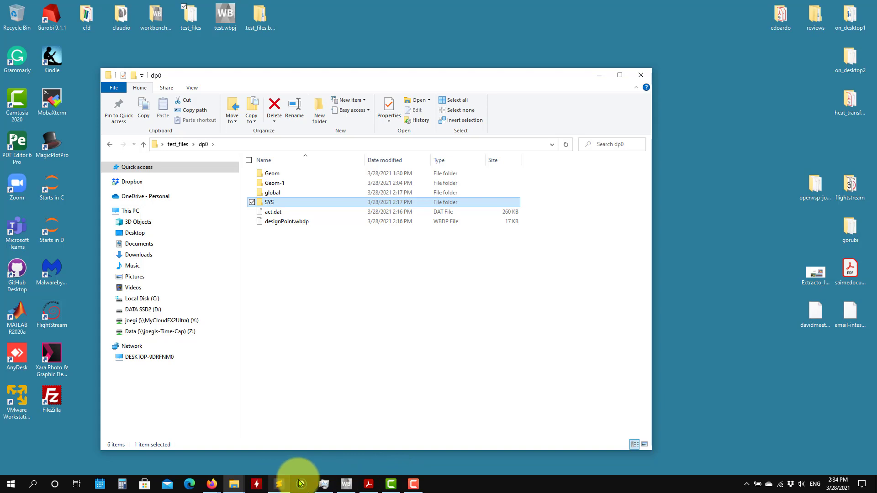
# Step: Return to Workbench and close the Fluent system's Properties panel
pyautogui.click(346, 484)
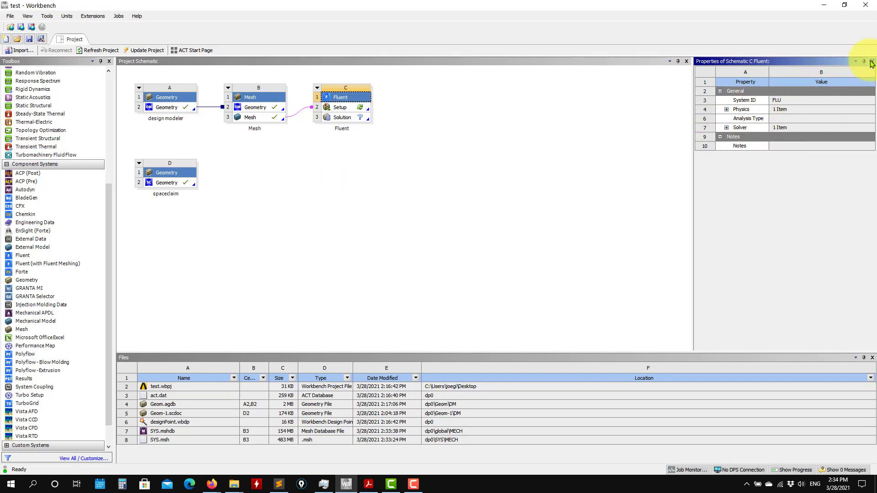
pyautogui.click(871, 62)
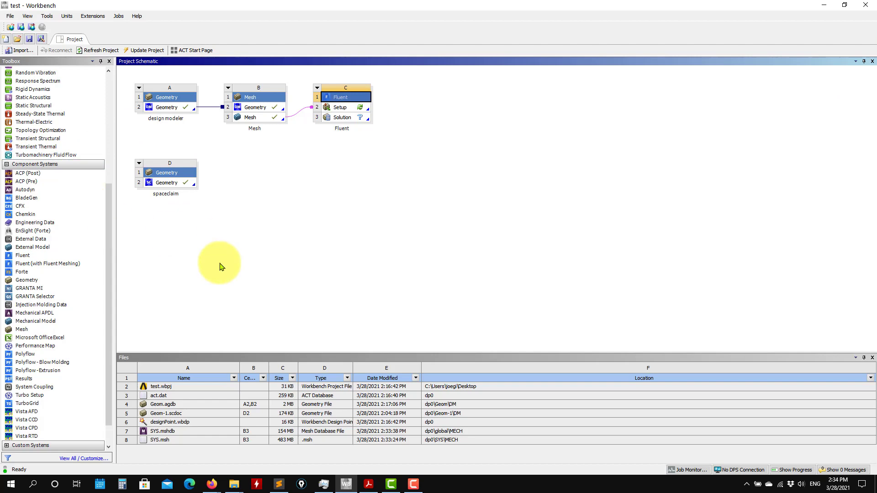